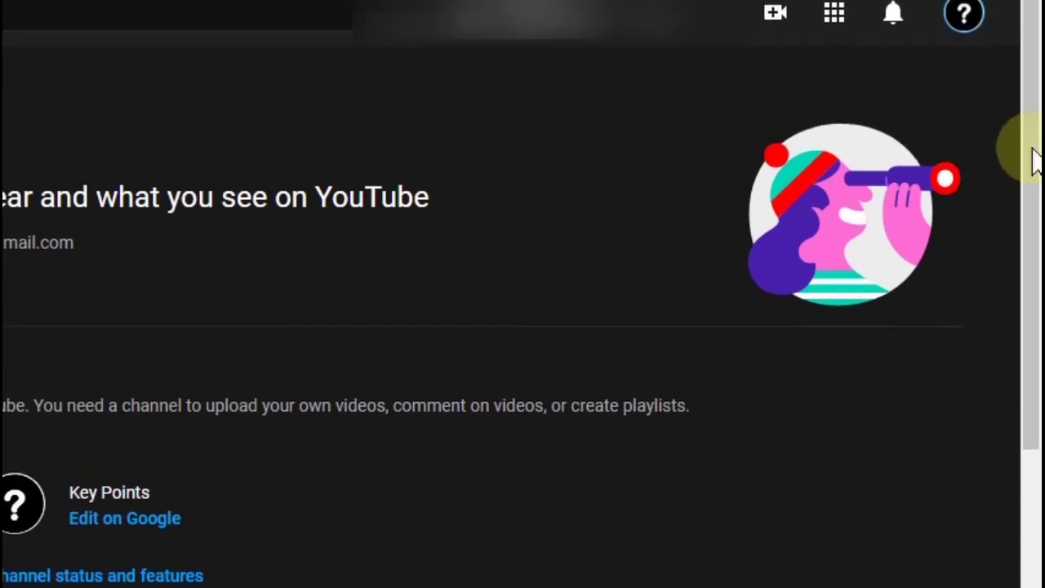
Step: Create an additional YouTube channel under the account with the Brand Account name Sadi V Suno
{"action": "scroll", "coordinate": [1031, 194], "scroll_direction": "down", "scroll_amount": 2}
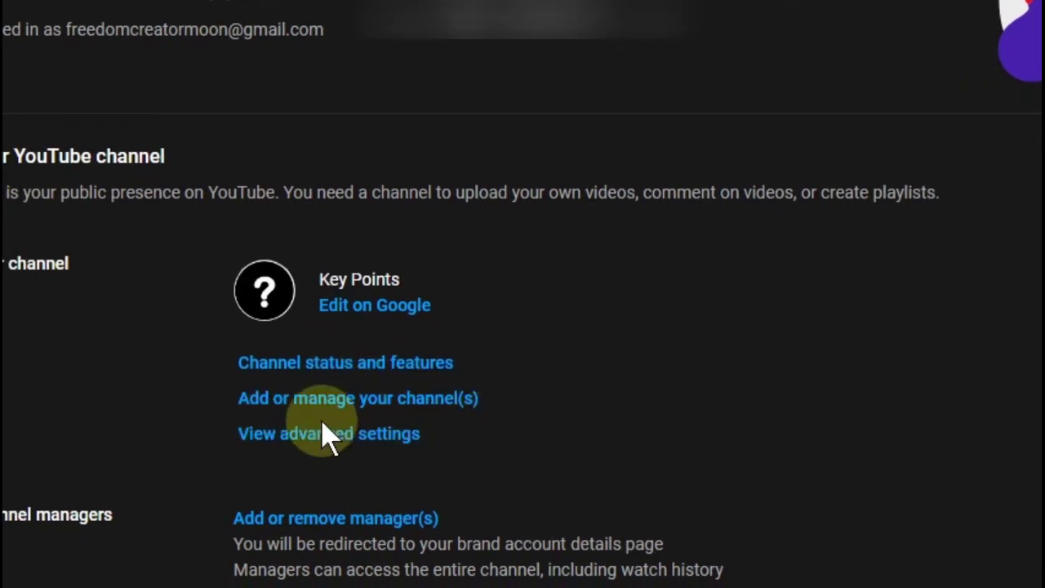
{"action": "left_click", "coordinate": [379, 408]}
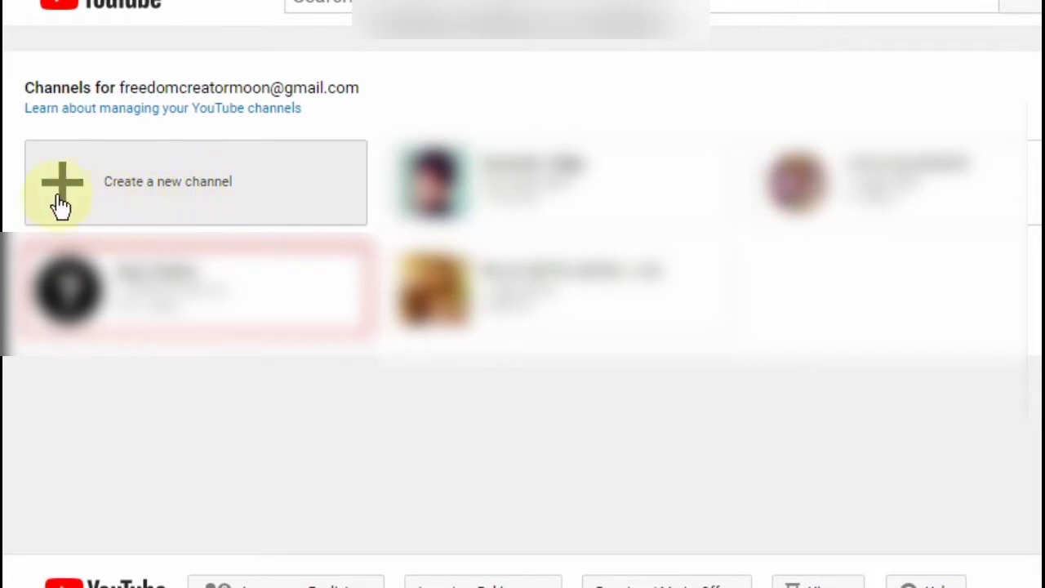
{"action": "left_click", "coordinate": [156, 185]}
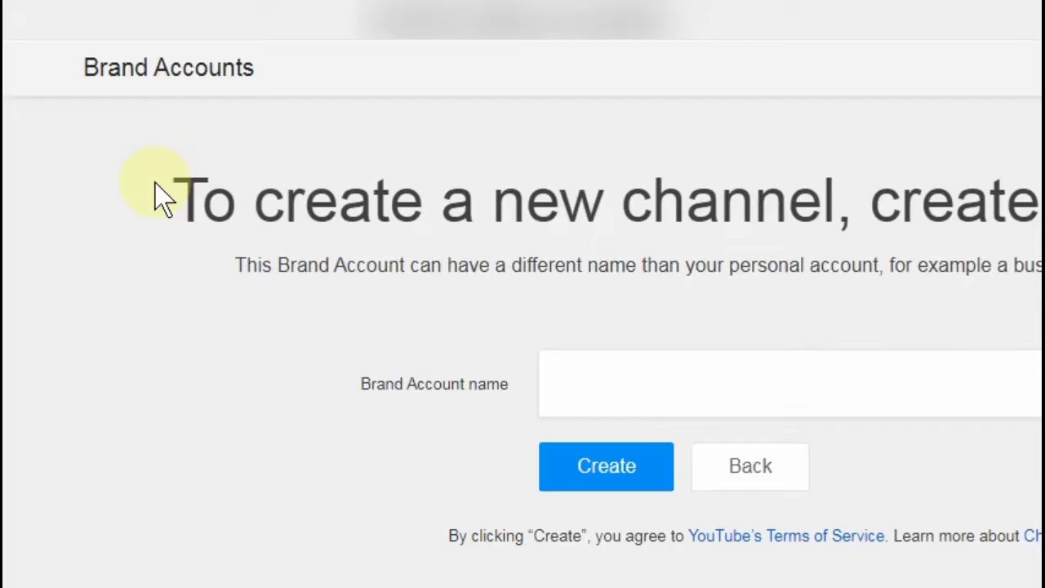
{"action": "left_click", "coordinate": [672, 382]}
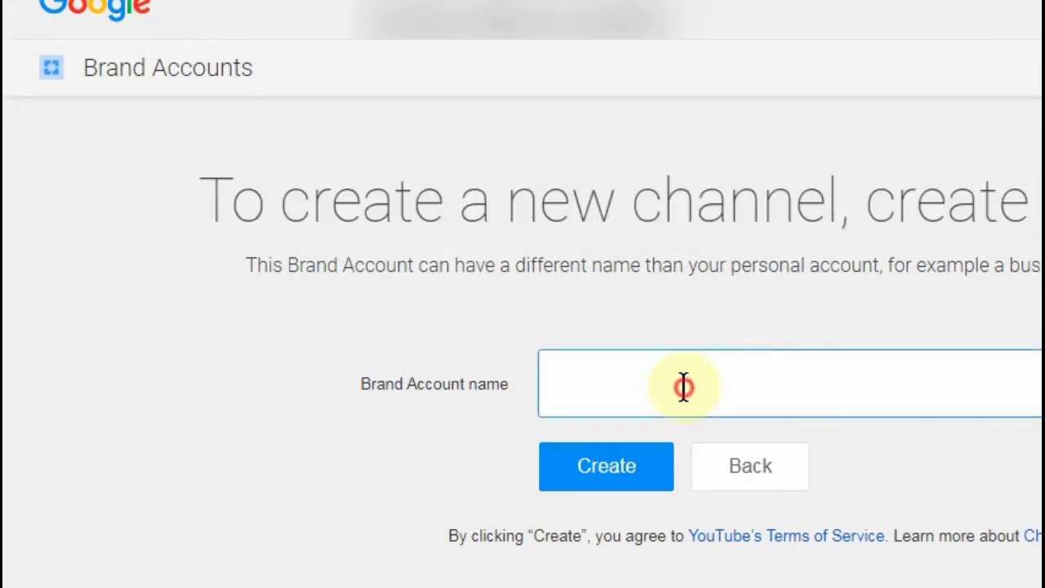
{"action": "left_click", "coordinate": [683, 386]}
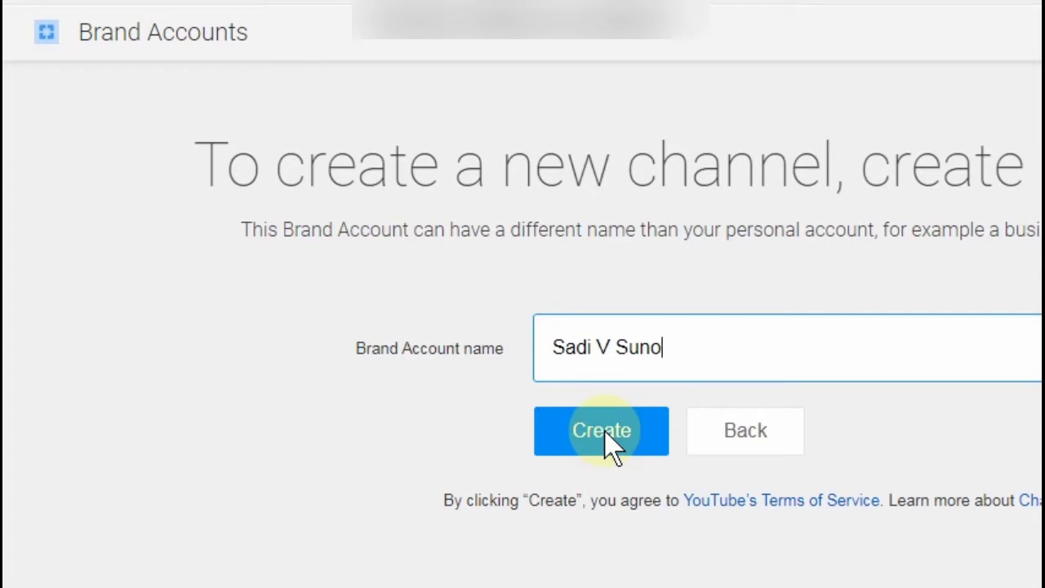
{"action": "left_click", "coordinate": [604, 431]}
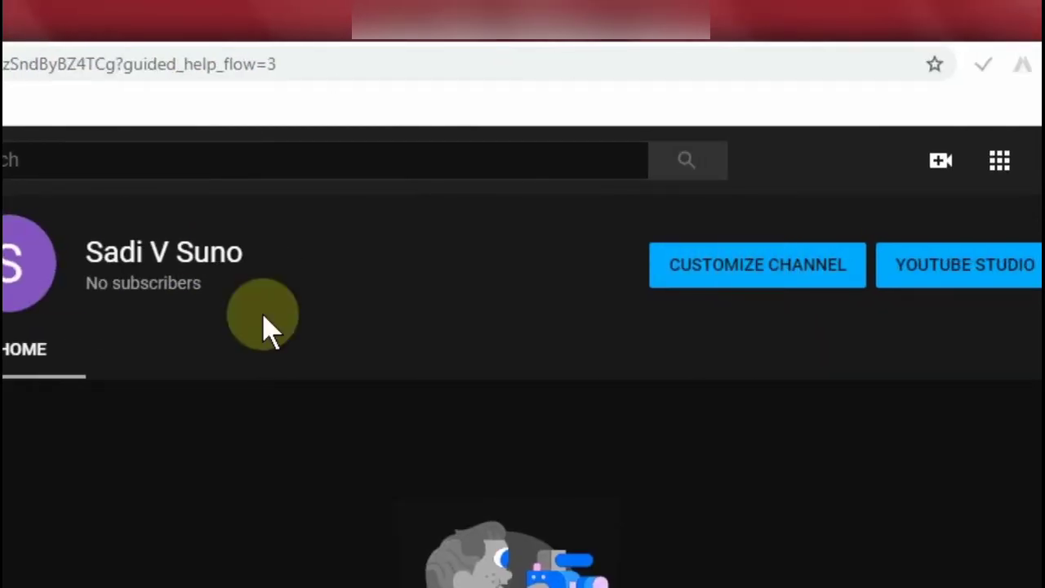
Step: Load the channel page with &disable_polymer=true appended to its address and open the channel icon for editing
{"action": "type", "text": "&disable_polymer=true"}
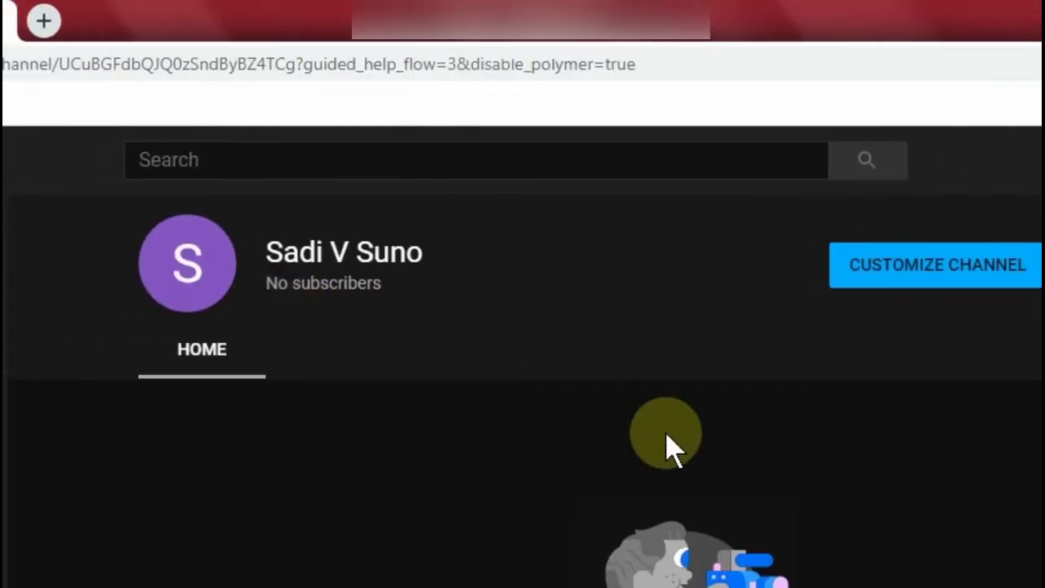
{"action": "key", "text": "Return"}
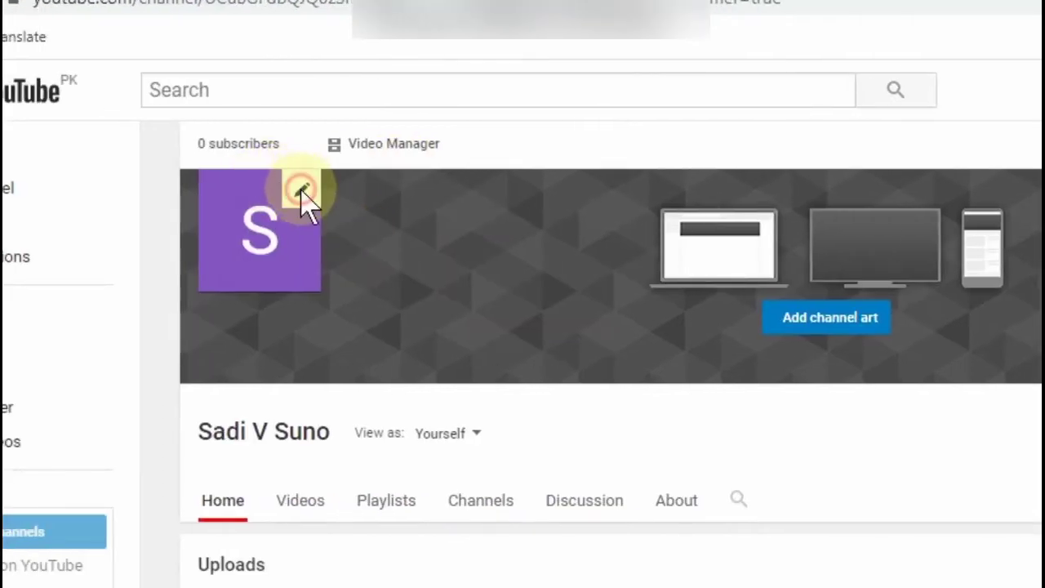
{"action": "left_click", "coordinate": [304, 194]}
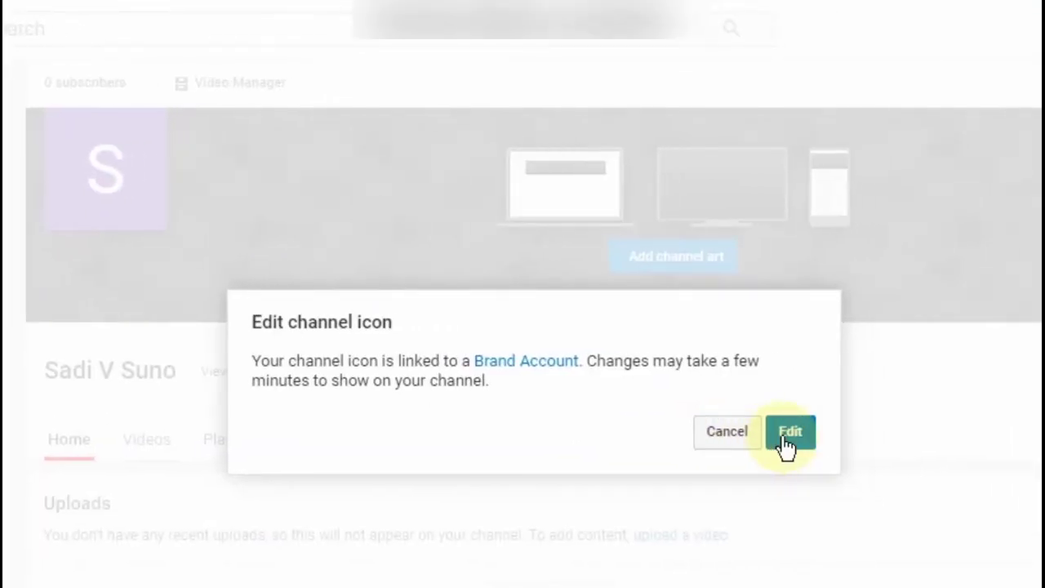
{"action": "left_click", "coordinate": [787, 433]}
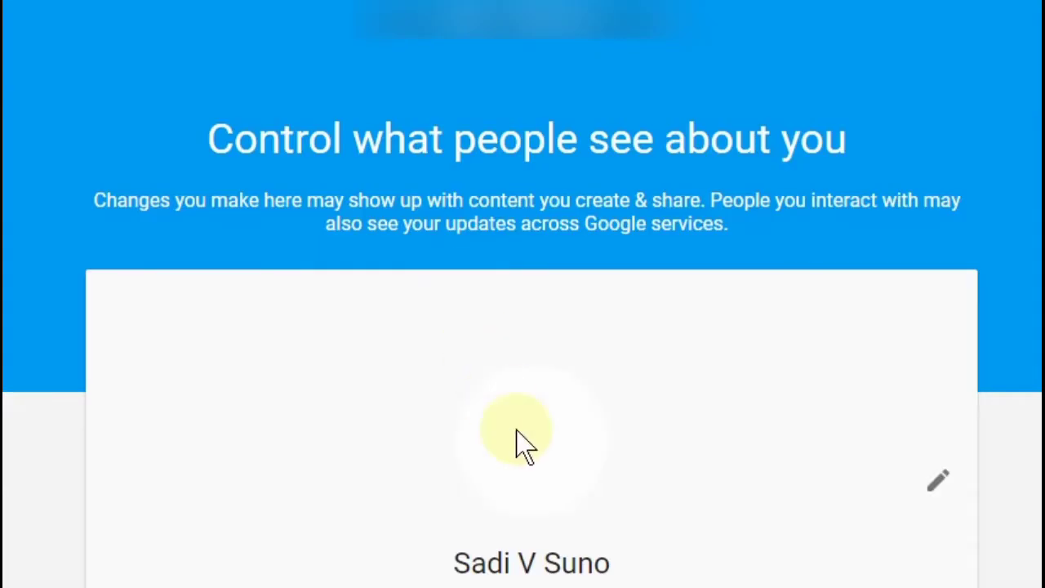
{"action": "scroll", "coordinate": [539, 447], "scroll_direction": "down", "scroll_amount": 1}
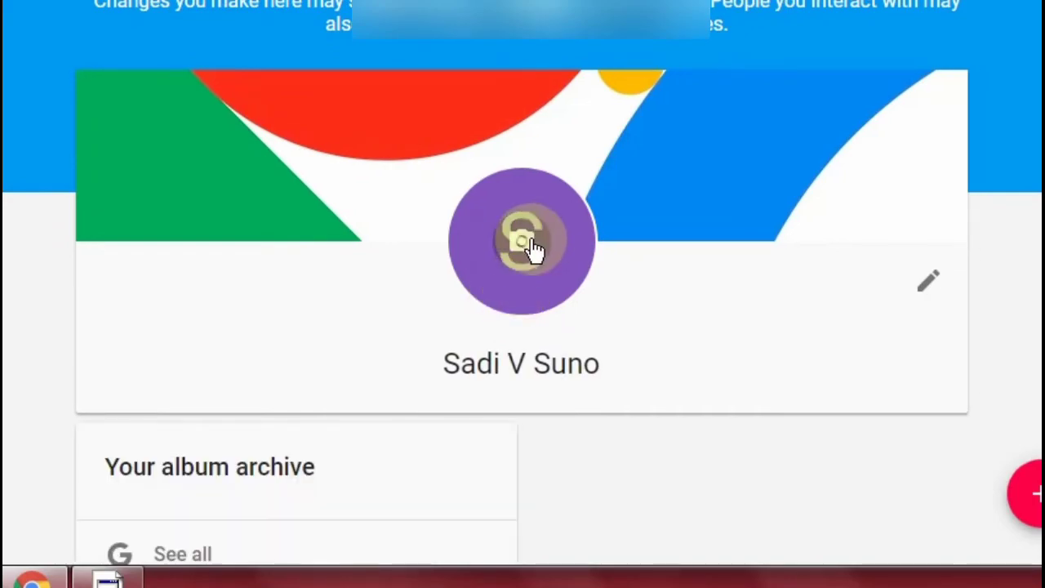
{"action": "left_click", "coordinate": [529, 255]}
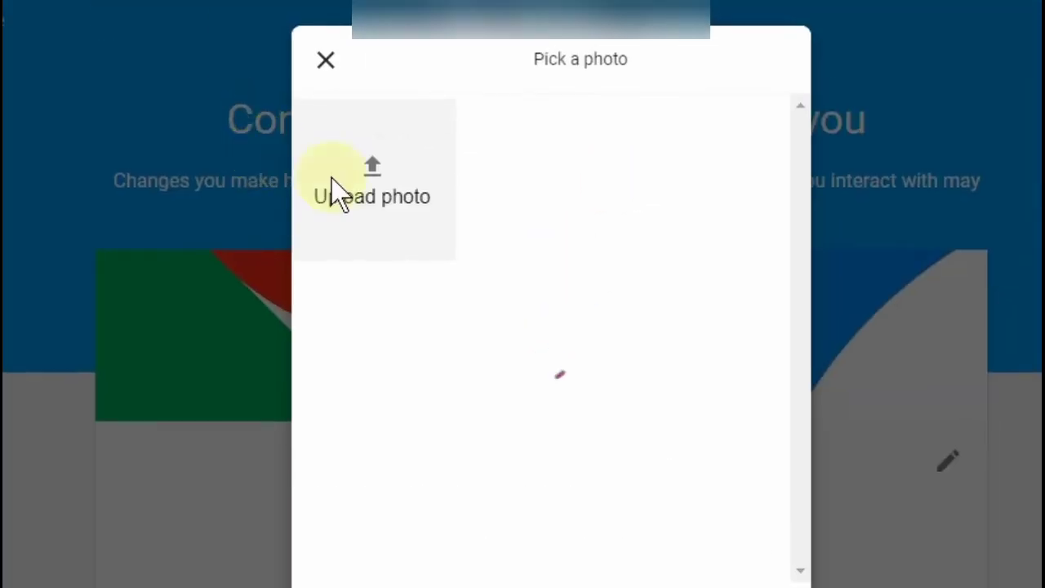
{"action": "left_click", "coordinate": [370, 186]}
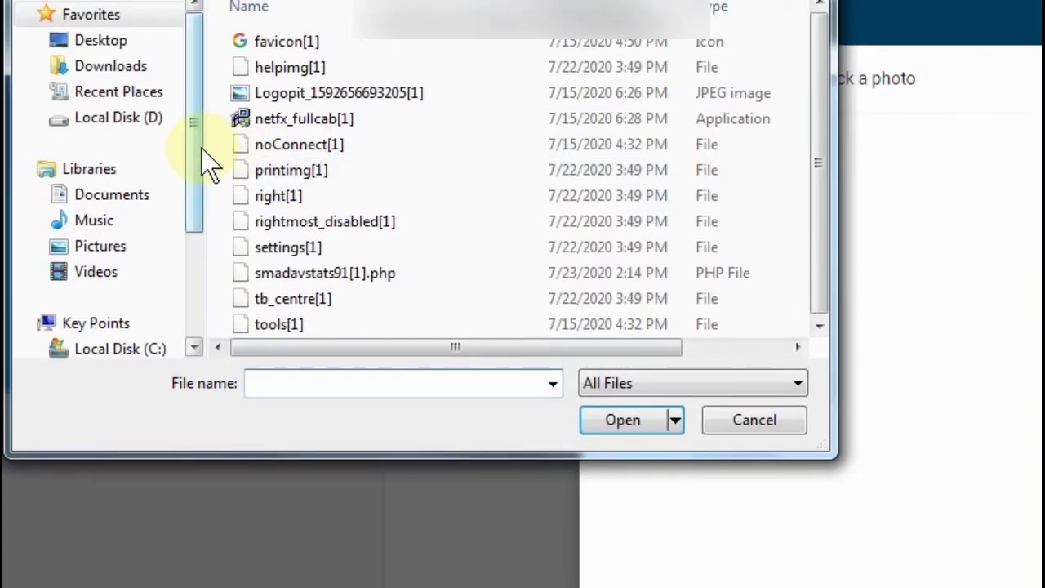
{"action": "left_click_drag", "start_coordinate": [200, 148], "coordinate": [205, 214]}
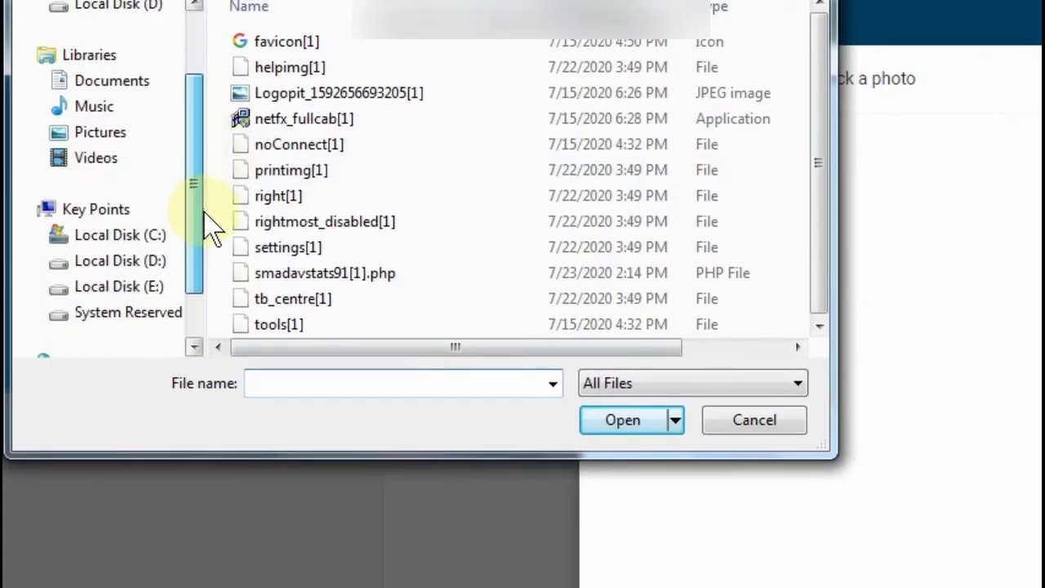
{"action": "left_click", "coordinate": [163, 261]}
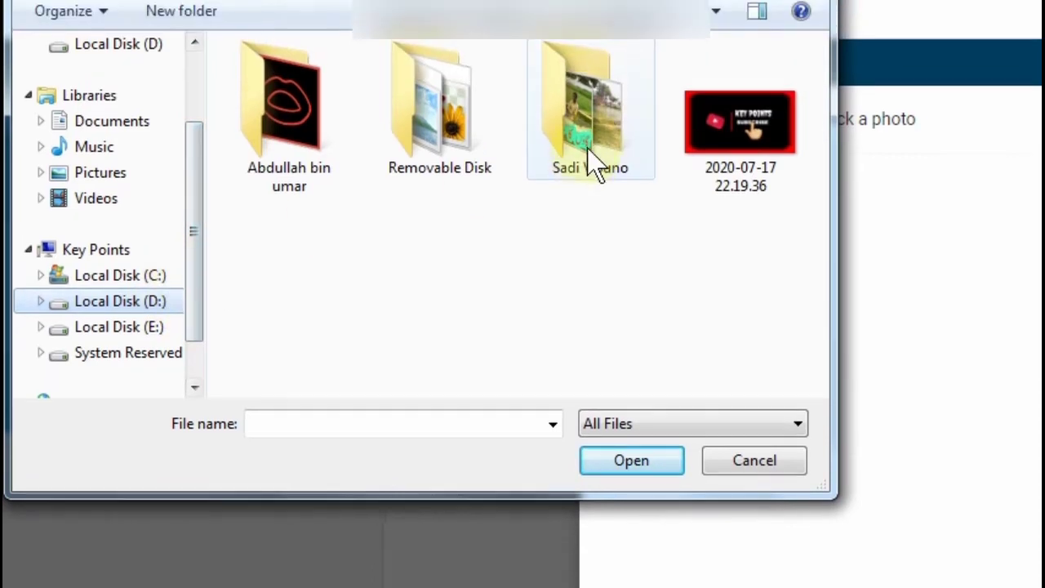
{"action": "left_click", "coordinate": [594, 116]}
{"action": "double_click", "coordinate": [595, 152]}
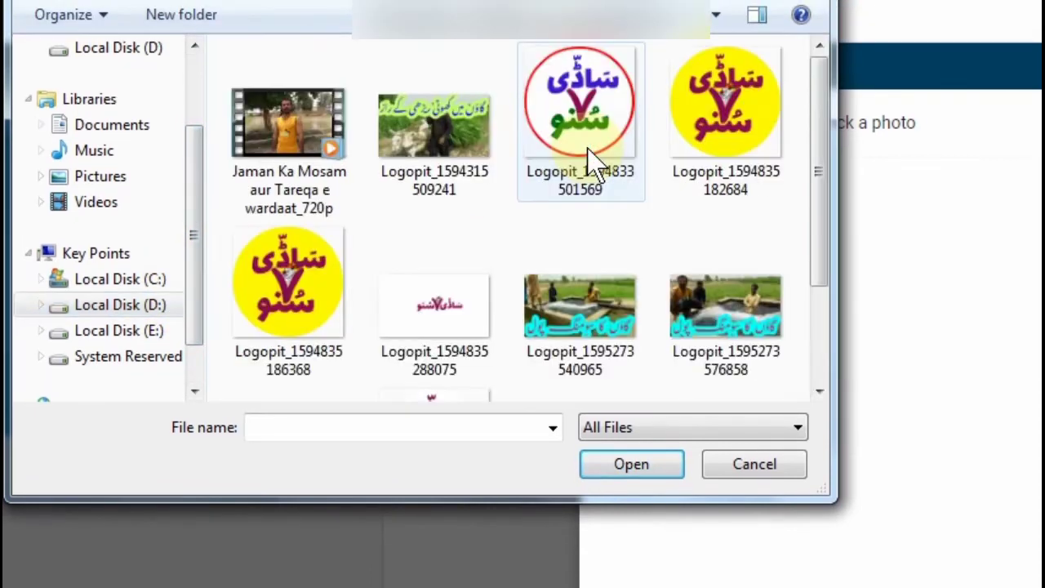
{"action": "mouse_move", "coordinate": [761, 154]}
{"action": "left_mouse_down"}
{"action": "mouse_move", "coordinate": [760, 226]}
{"action": "mouse_move", "coordinate": [773, 257]}
{"action": "mouse_move", "coordinate": [768, 151]}
{"action": "left_mouse_up"}
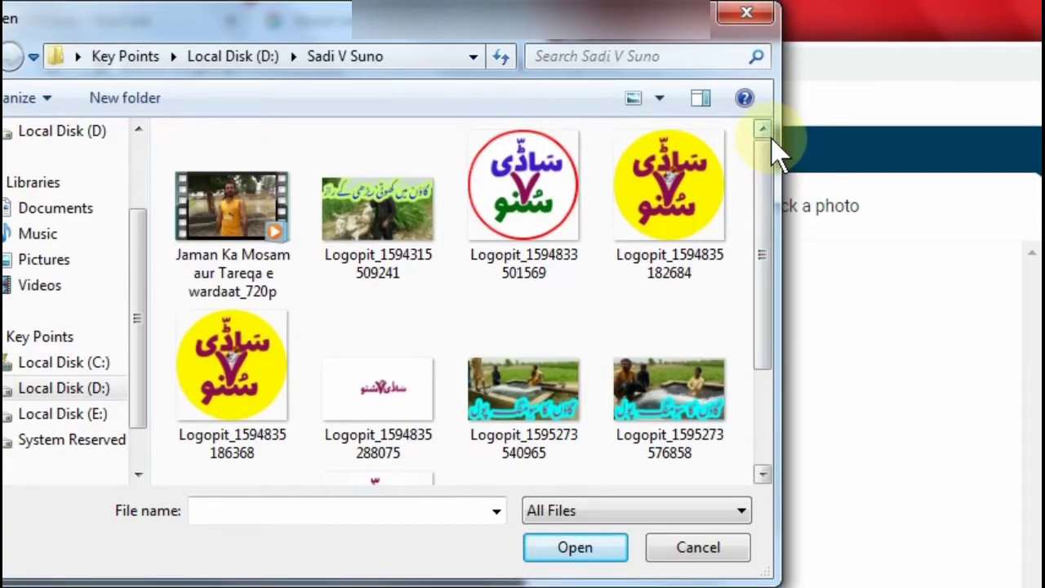
{"action": "left_click", "coordinate": [516, 214]}
{"action": "left_click", "coordinate": [575, 547]}
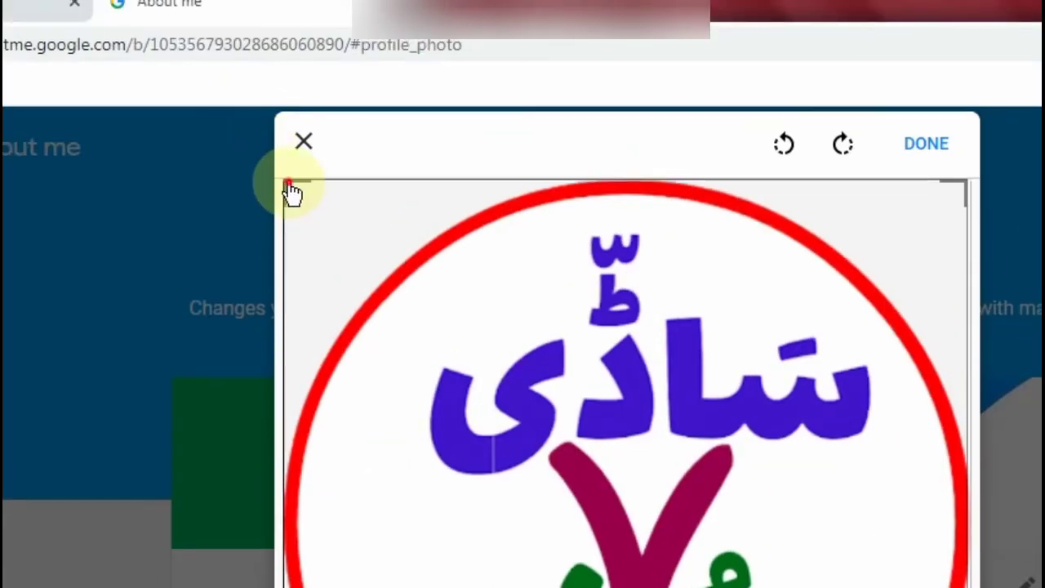
Step: Apply the profile photo with the crop covering the whole logo, and reload the YouTube channel page
{"action": "mouse_move", "coordinate": [292, 185]}
{"action": "left_mouse_down"}
{"action": "mouse_move", "coordinate": [285, 178]}
{"action": "mouse_move", "coordinate": [297, 196]}
{"action": "mouse_move", "coordinate": [284, 181]}
{"action": "left_mouse_up"}
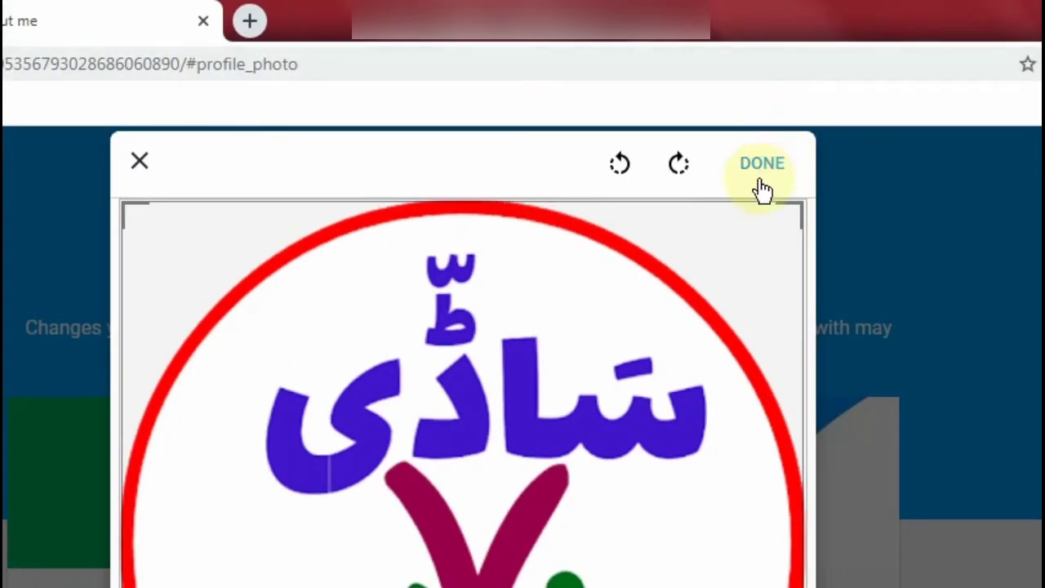
{"action": "left_click", "coordinate": [926, 146]}
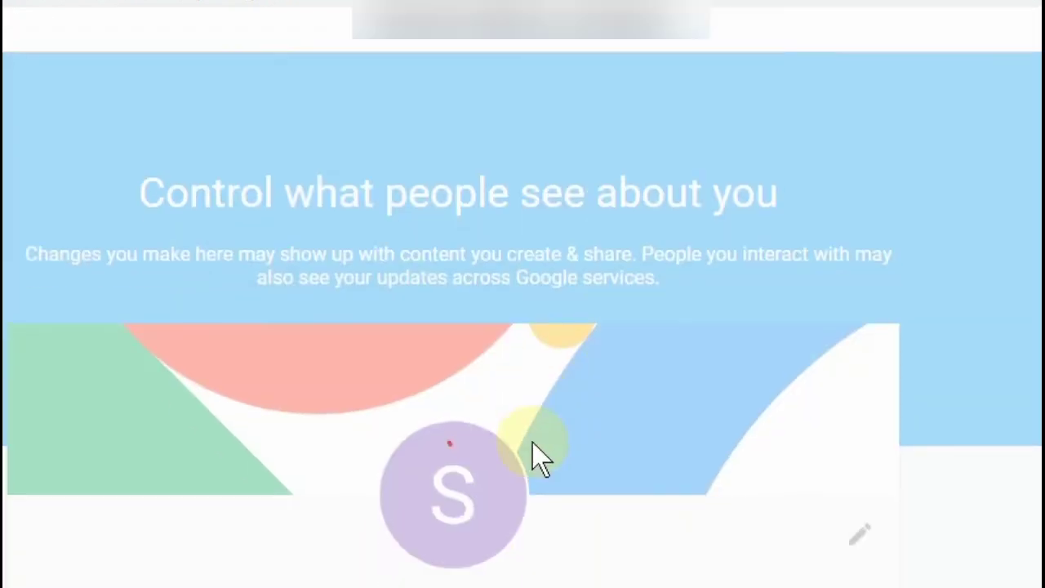
{"action": "scroll", "coordinate": [532, 445], "scroll_direction": "down", "scroll_amount": 2}
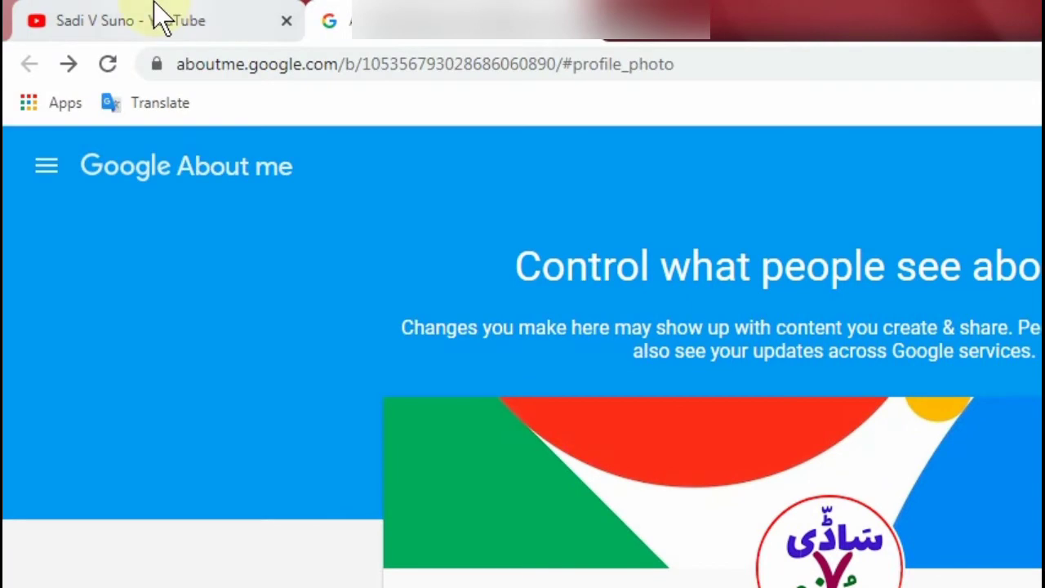
{"action": "left_click", "coordinate": [155, 7]}
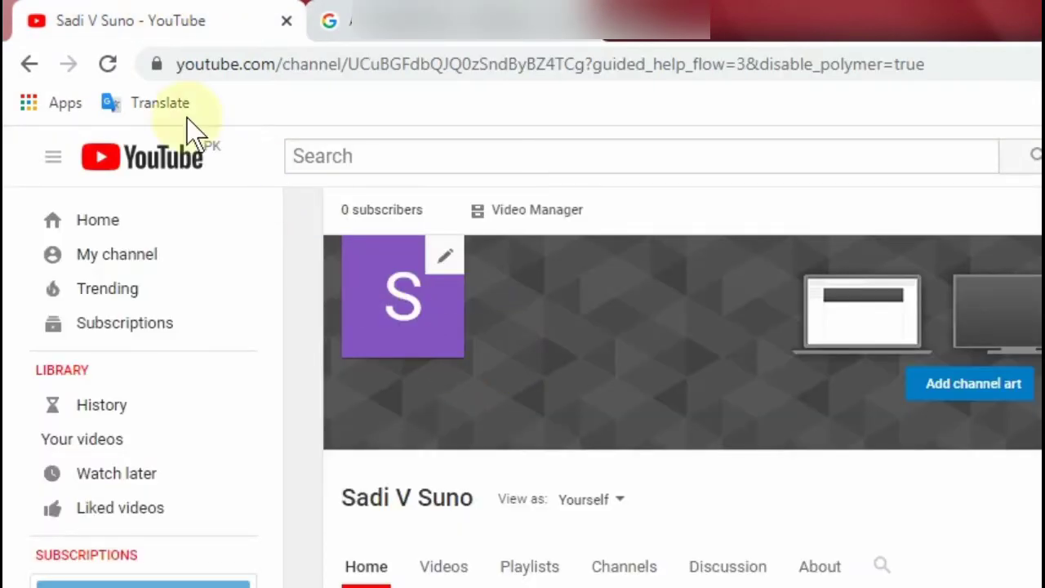
{"action": "left_click", "coordinate": [110, 65]}
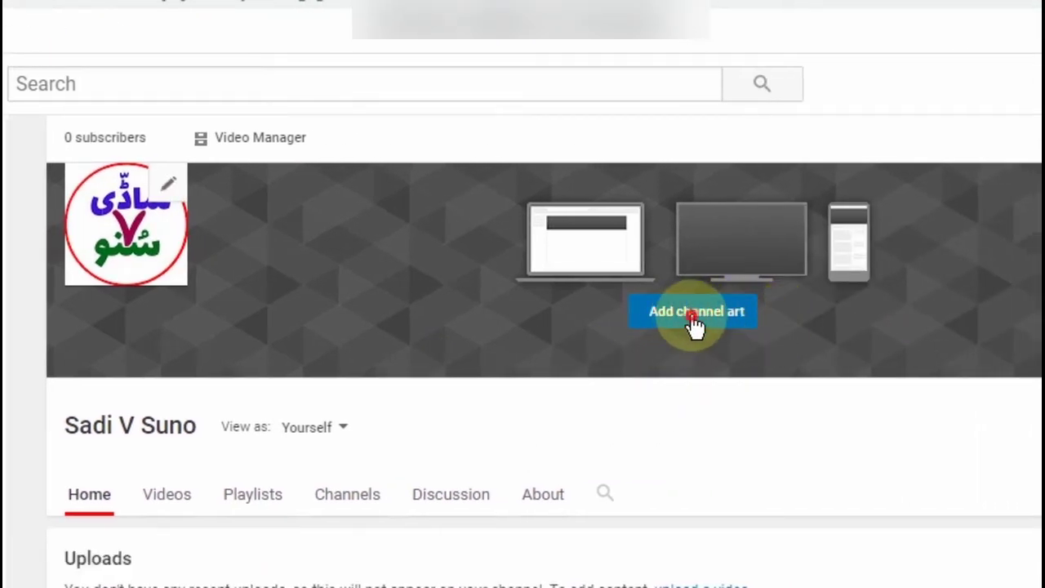
{"action": "left_click", "coordinate": [691, 319]}
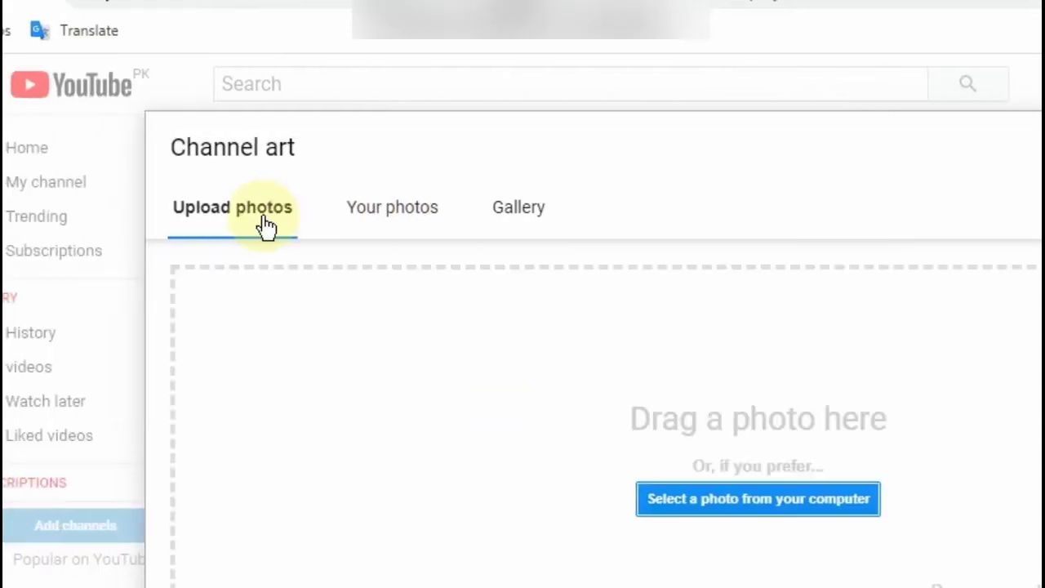
{"action": "left_click", "coordinate": [750, 511]}
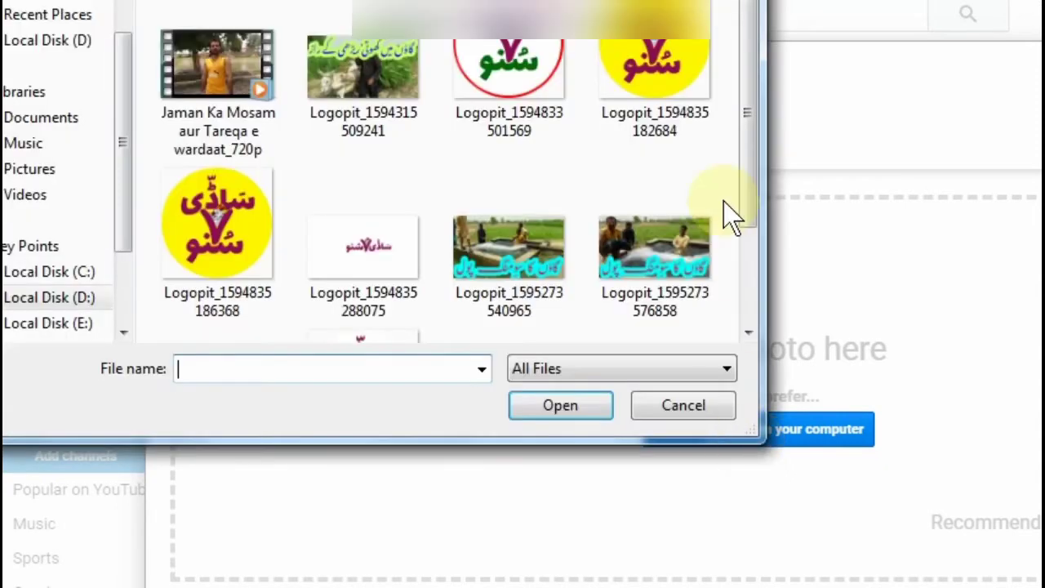
{"action": "left_click_drag", "start_coordinate": [759, 246], "coordinate": [758, 155]}
{"action": "left_click", "coordinate": [379, 286]}
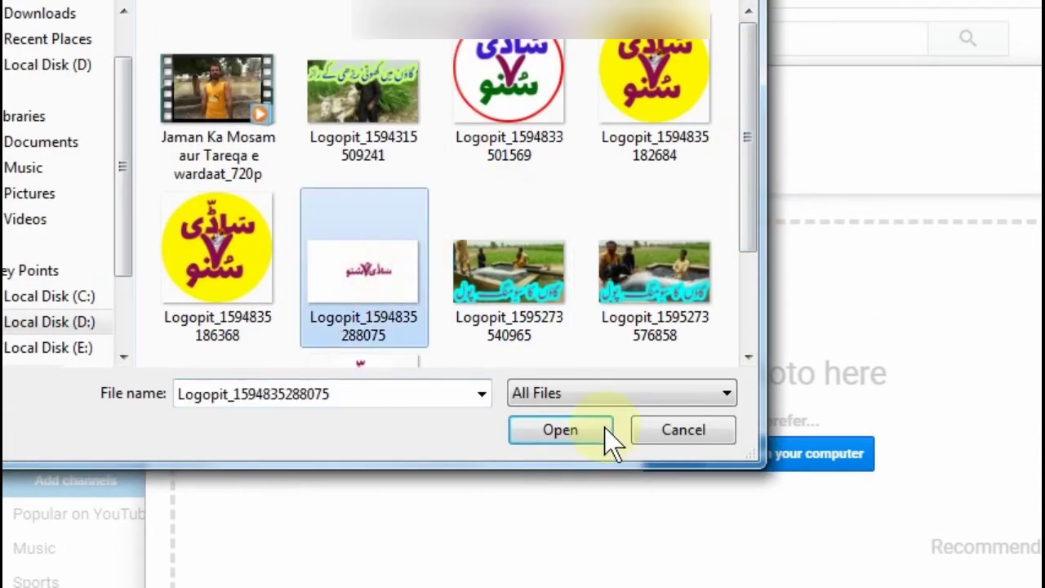
{"action": "left_click", "coordinate": [581, 437]}
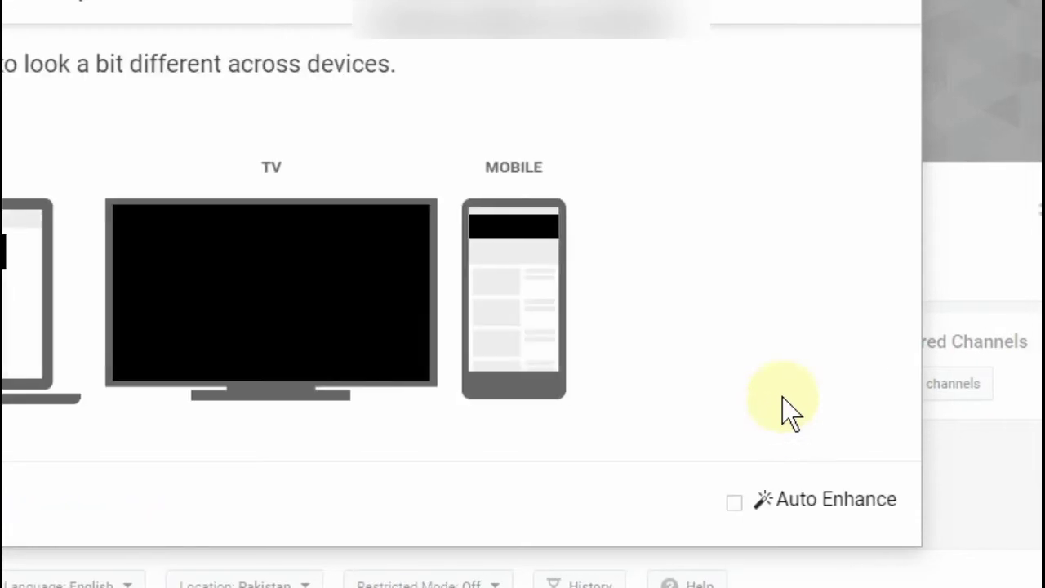
Step: Check the banner's crop region and its devices preview, and apply the image as channel art
{"action": "left_click", "coordinate": [269, 429]}
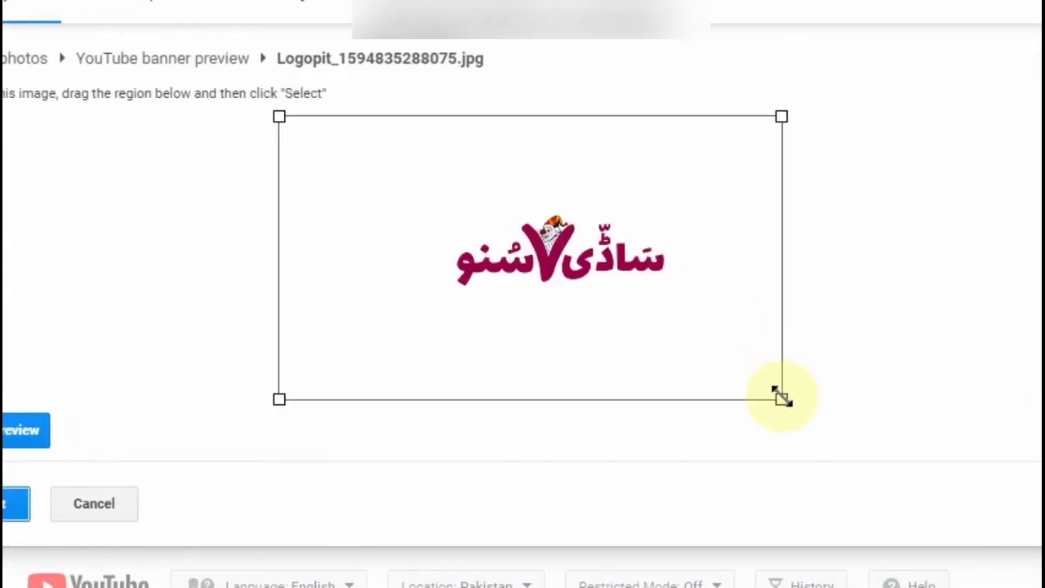
{"action": "left_click", "coordinate": [974, 398]}
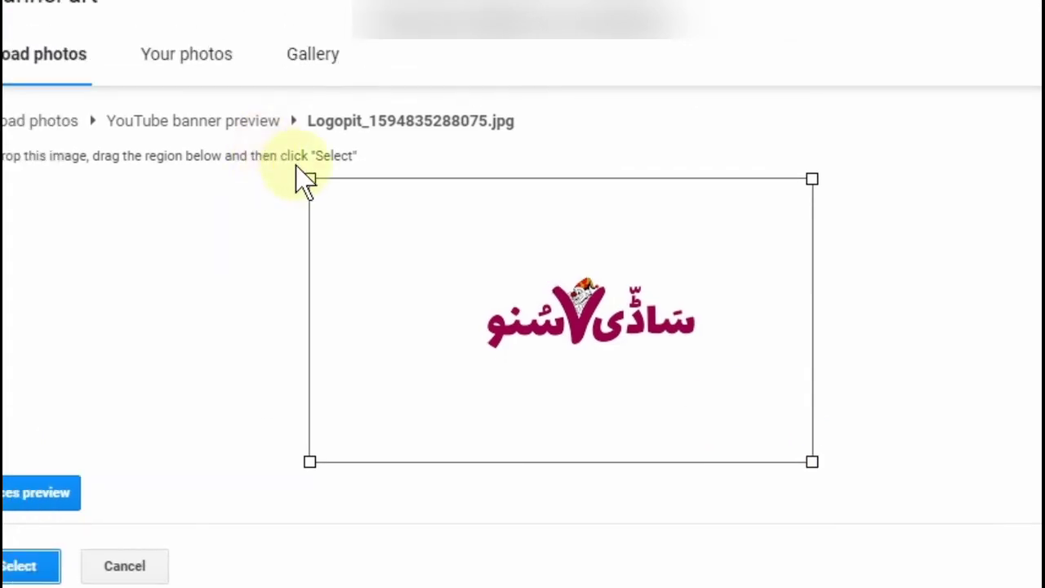
{"action": "left_click_drag", "start_coordinate": [311, 178], "coordinate": [312, 178]}
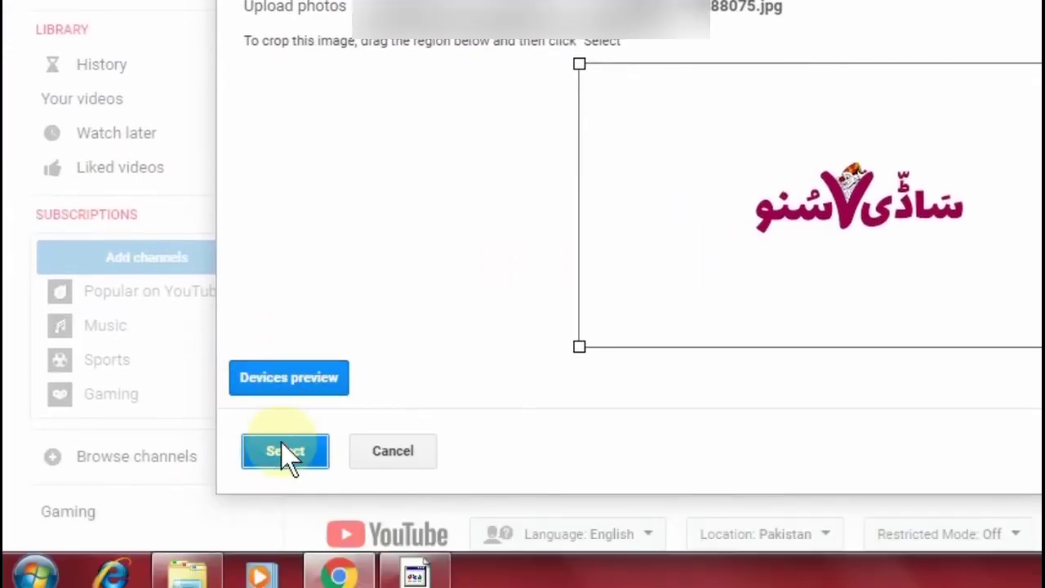
{"action": "left_click", "coordinate": [304, 374]}
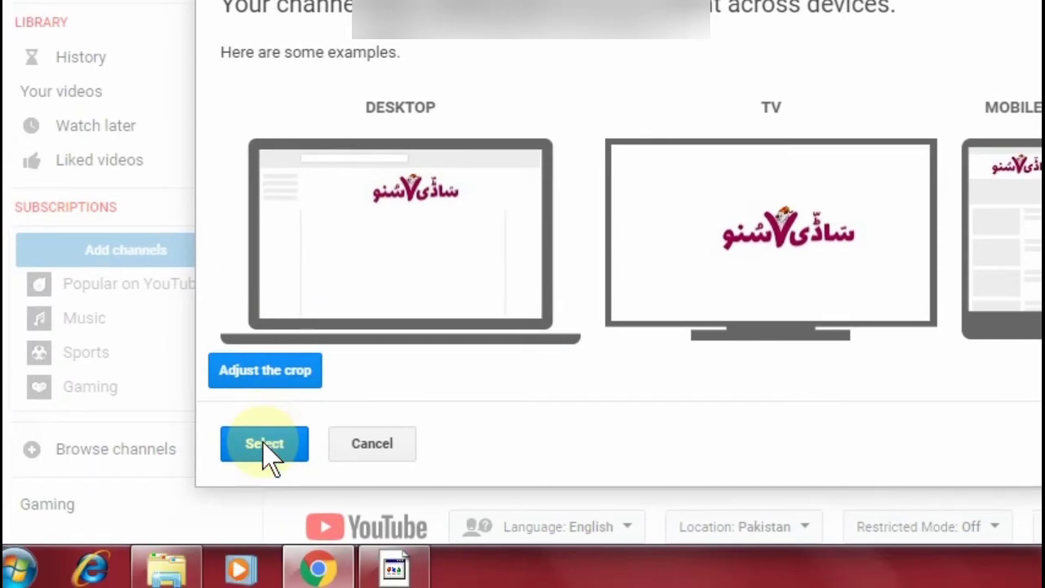
{"action": "left_click", "coordinate": [263, 445]}
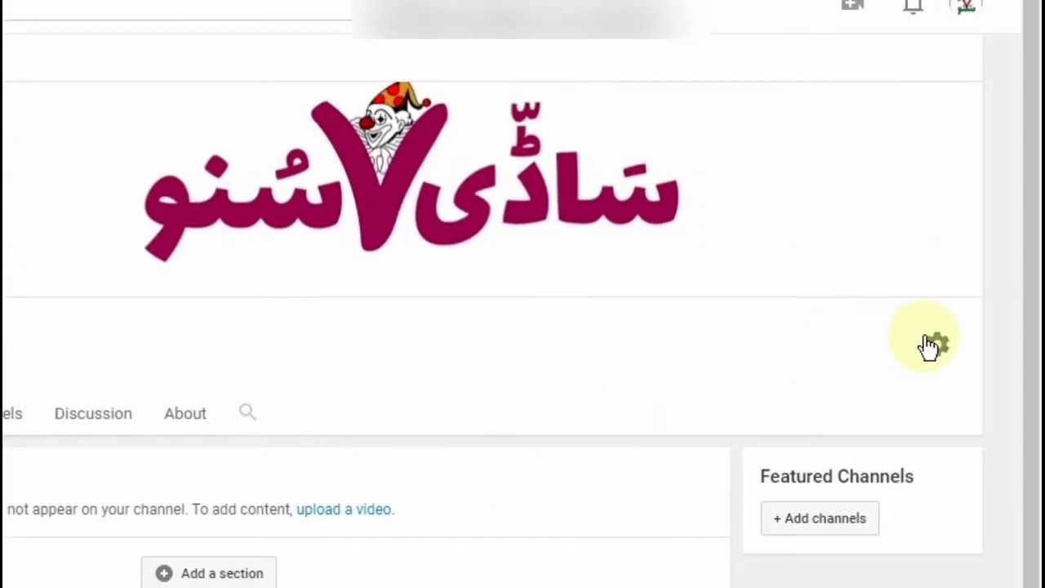
Step: Review the channel settings for privacy, layout customization, the discussion tab and translated channel info, and close them
{"action": "left_click", "coordinate": [939, 346]}
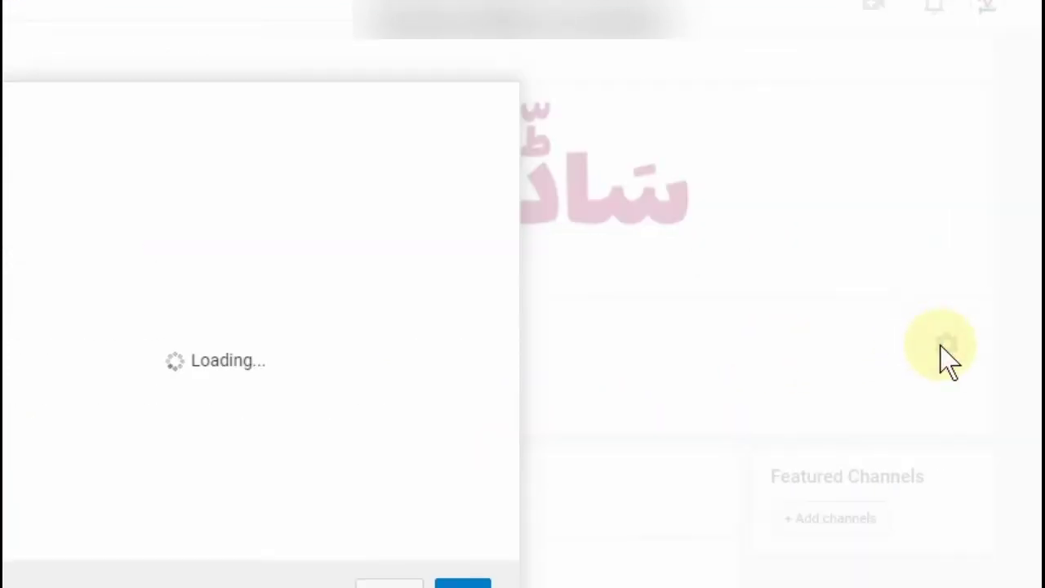
{"action": "left_click", "coordinate": [380, 535]}
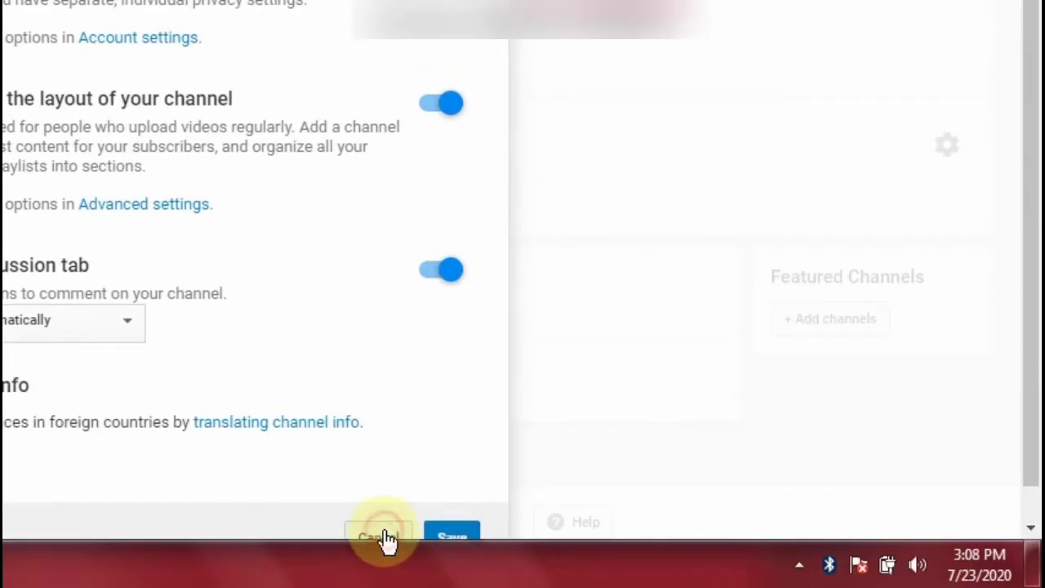
{"action": "left_click", "coordinate": [941, 145]}
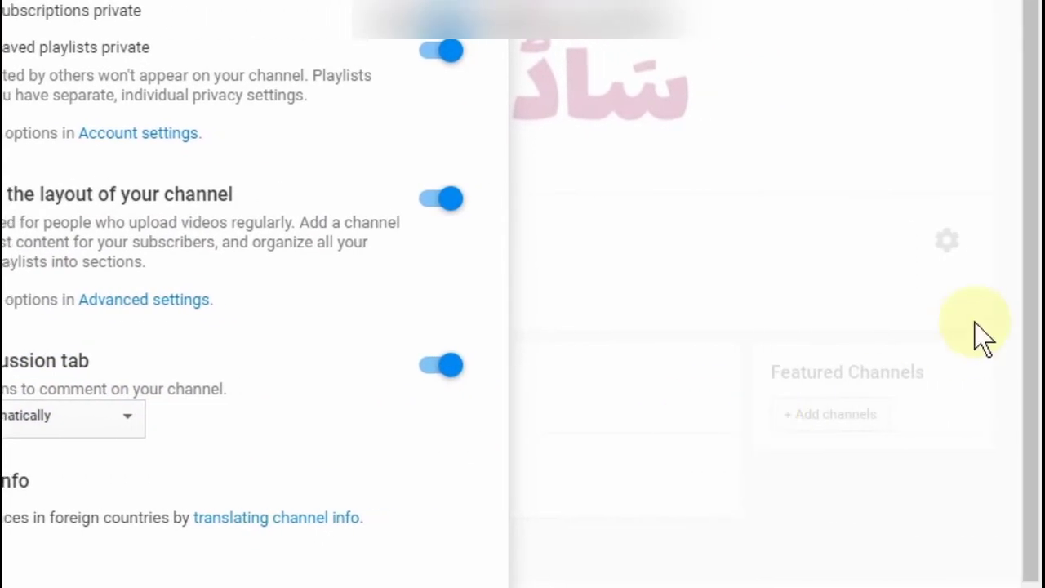
{"action": "scroll", "coordinate": [1032, 280], "scroll_direction": "down", "scroll_amount": 1}
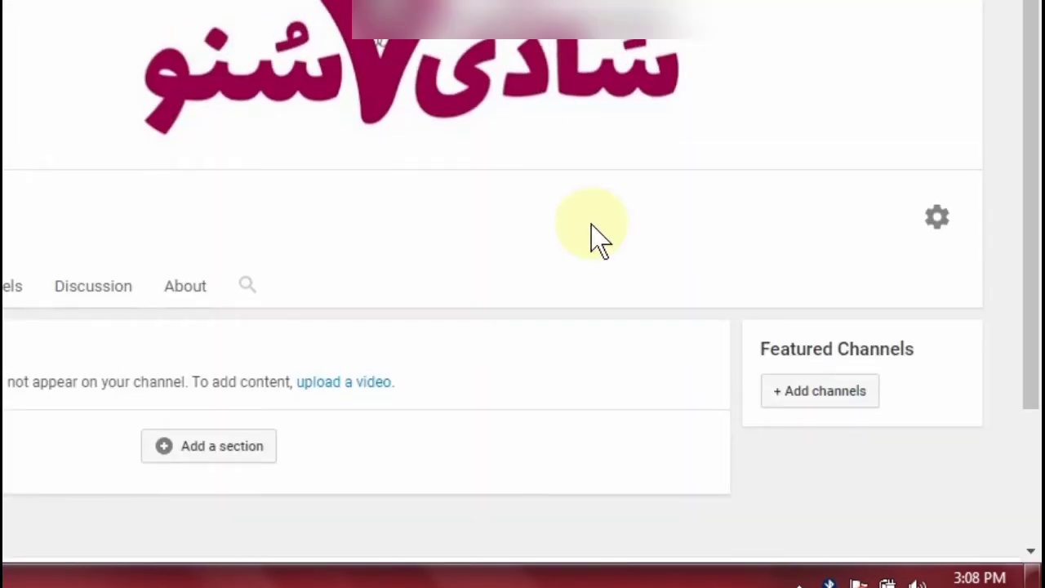
Step: Enter the channel description "Wellcome to Sadi V Suno. Have a nice day" in the channel's About section
{"action": "scroll", "coordinate": [264, 299], "scroll_direction": "down", "scroll_amount": 1}
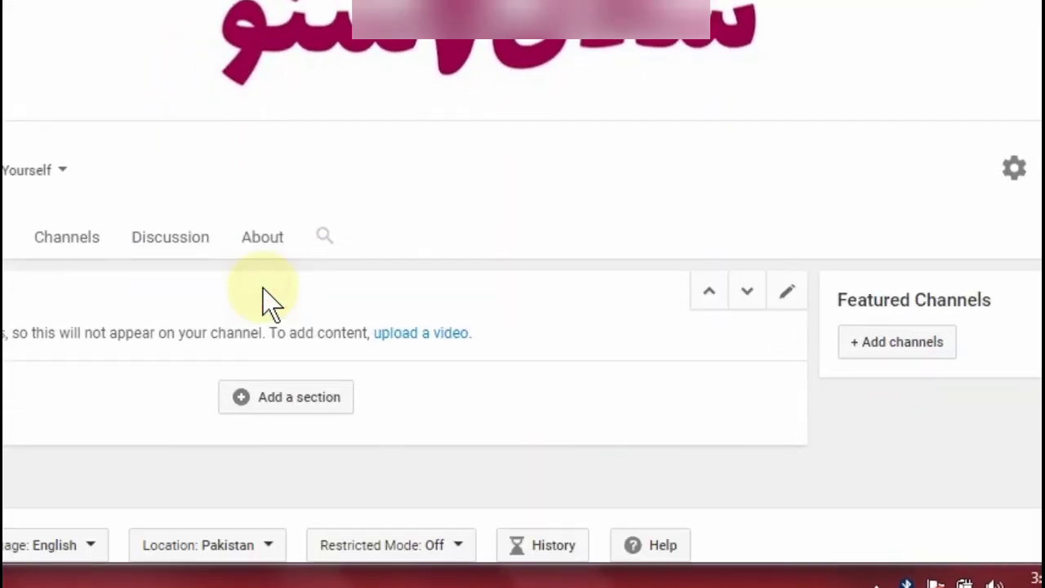
{"action": "left_click", "coordinate": [269, 248]}
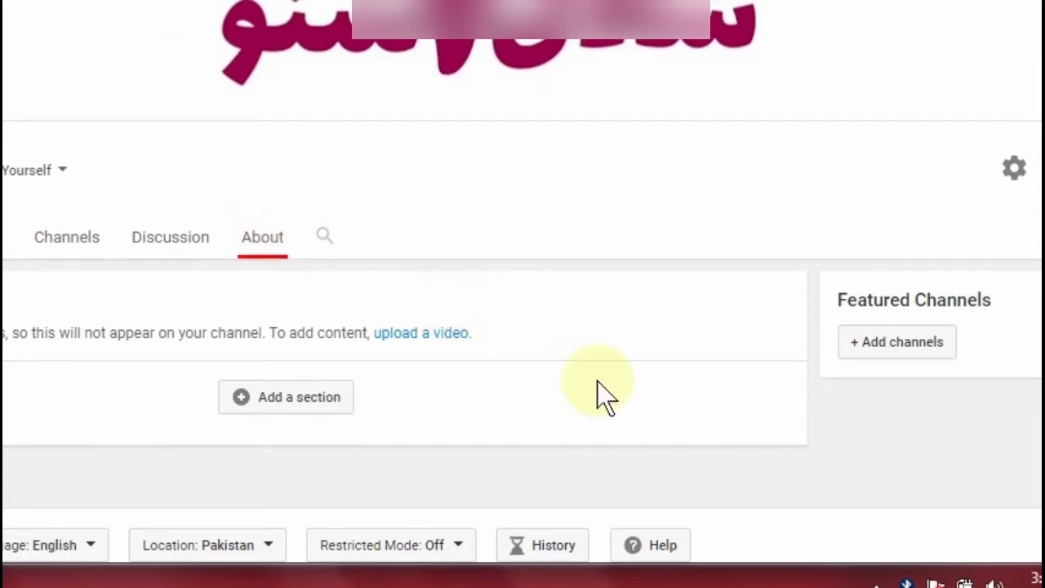
{"action": "scroll", "coordinate": [593, 409], "scroll_direction": "down", "scroll_amount": 3}
{"action": "scroll", "coordinate": [877, 171], "scroll_direction": "up", "scroll_amount": 1}
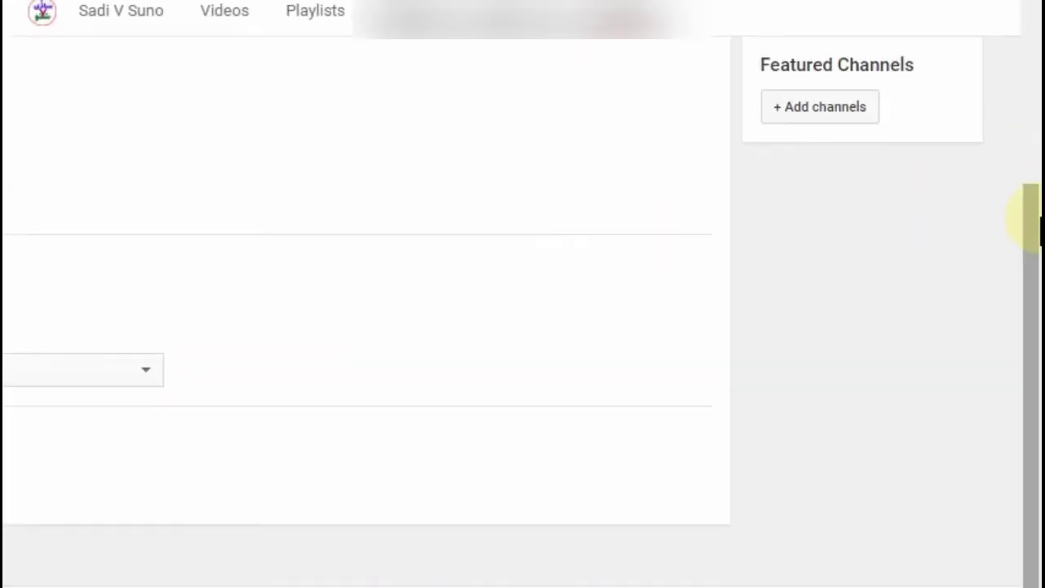
{"action": "left_click_drag", "start_coordinate": [1027, 222], "coordinate": [1026, 152]}
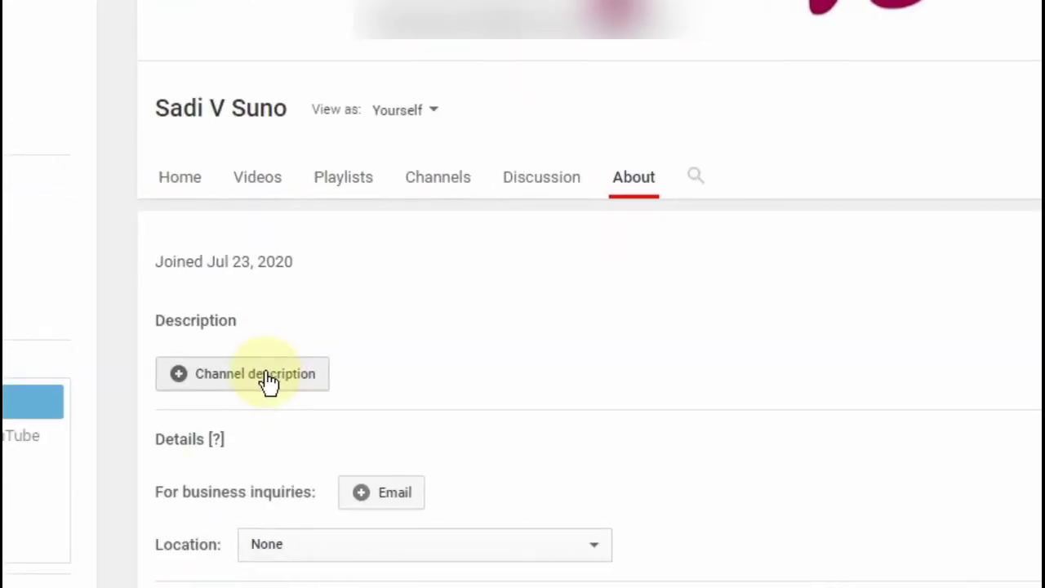
{"action": "left_click", "coordinate": [270, 379]}
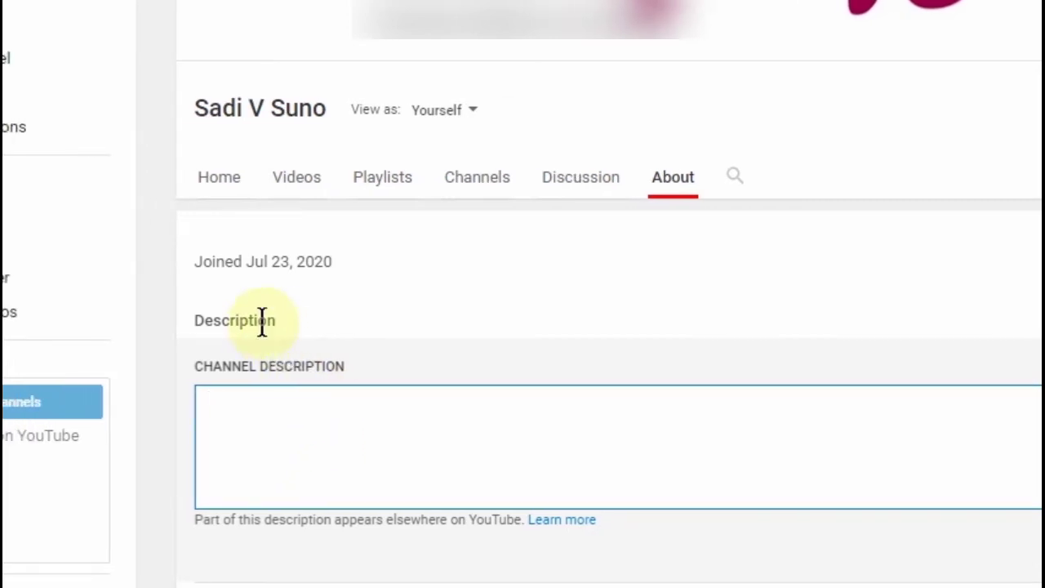
{"action": "left_click", "coordinate": [242, 387]}
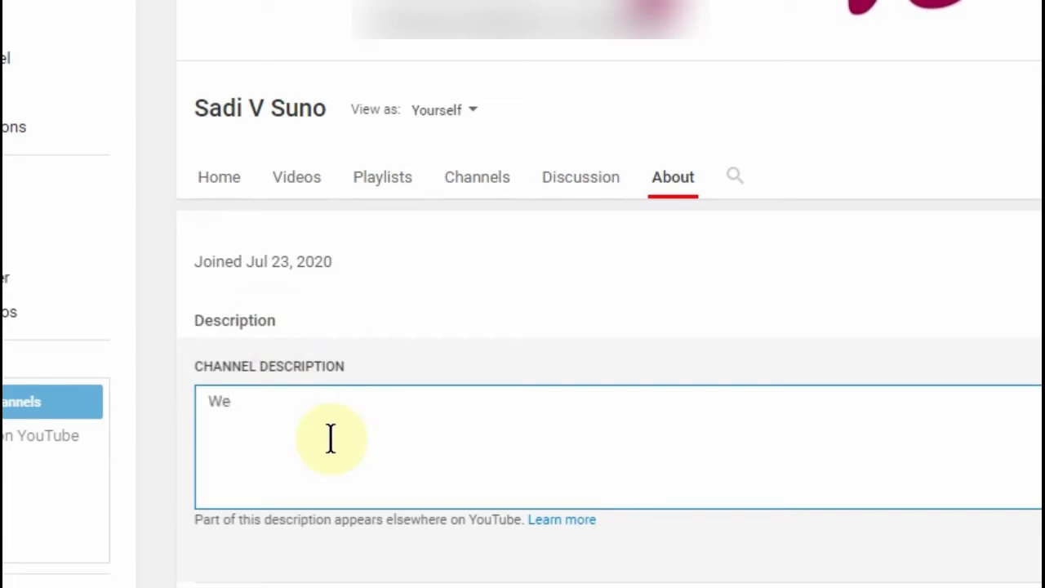
{"action": "type", "text": "Wellcome to Sadi V Suno. Have a nice day"}
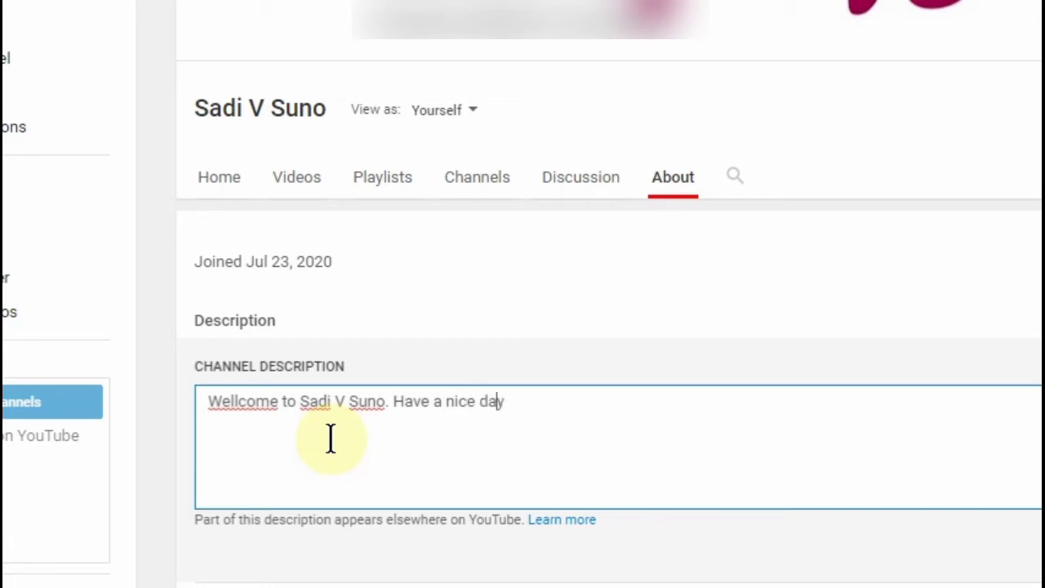
Step: Insert "Keep Smiling &" before "Have a nice day" in the channel description and save it
{"action": "scroll", "coordinate": [331, 439], "scroll_direction": "down", "scroll_amount": 1}
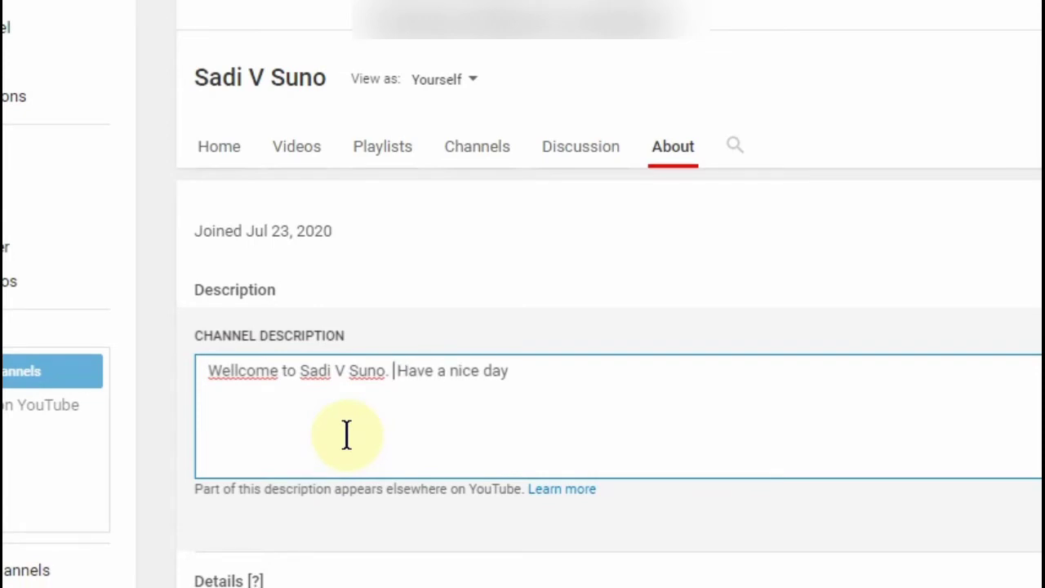
{"action": "type", "text": "Keep"}
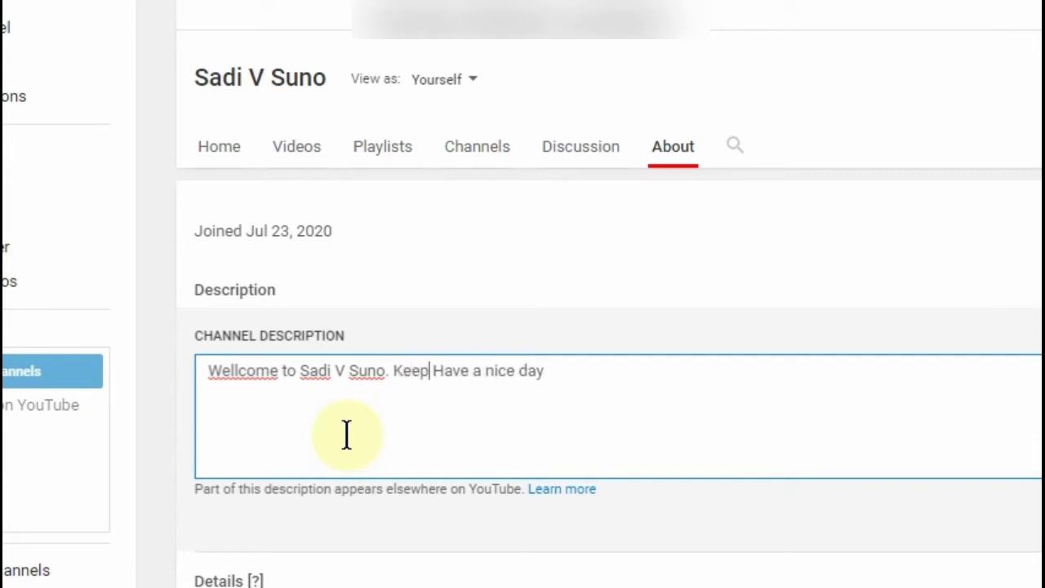
{"action": "type", "text": " Smilin"}
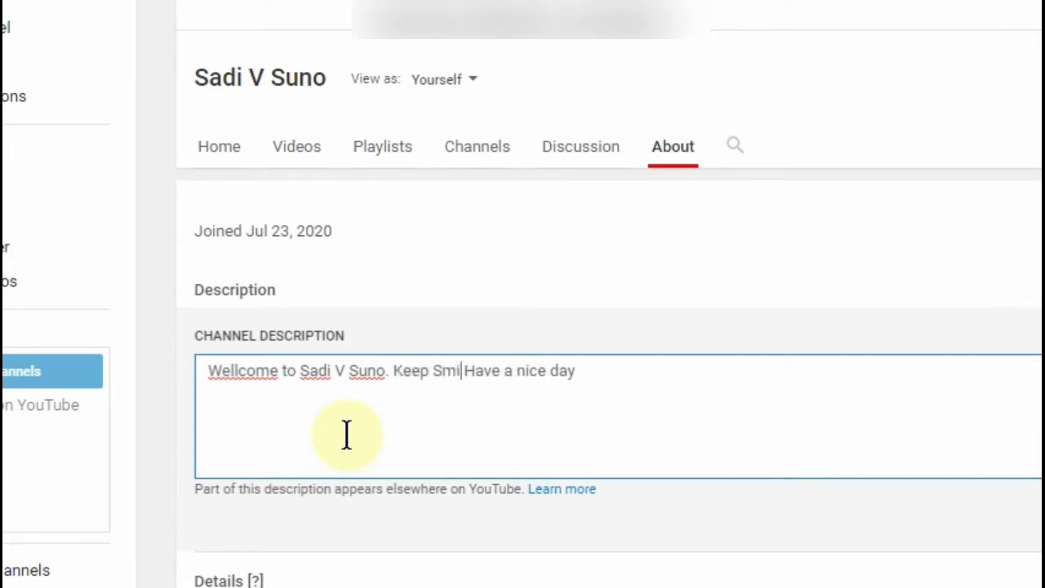
{"action": "type", "text": "g"}
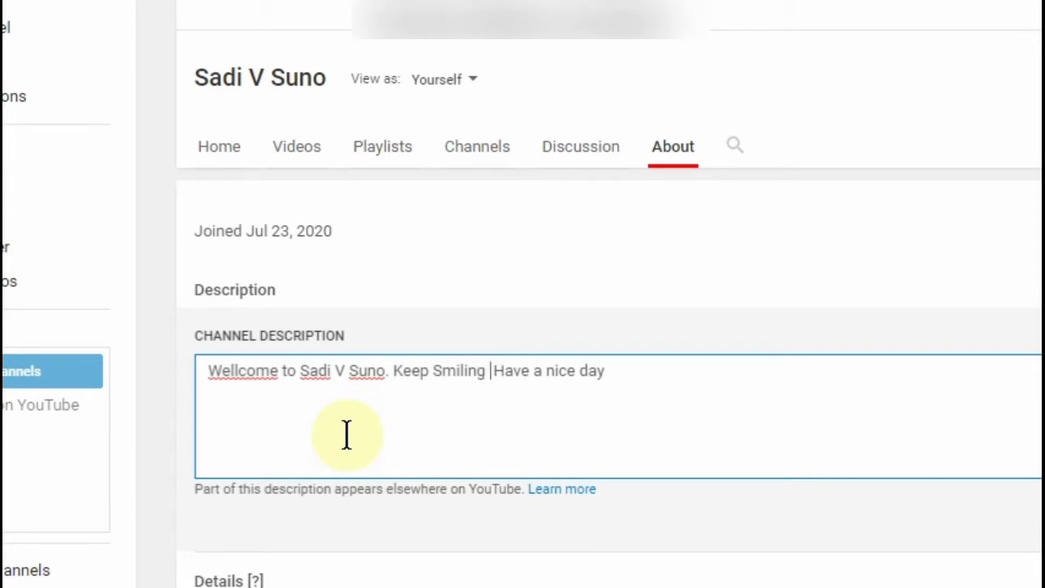
{"action": "type", "text": " &"}
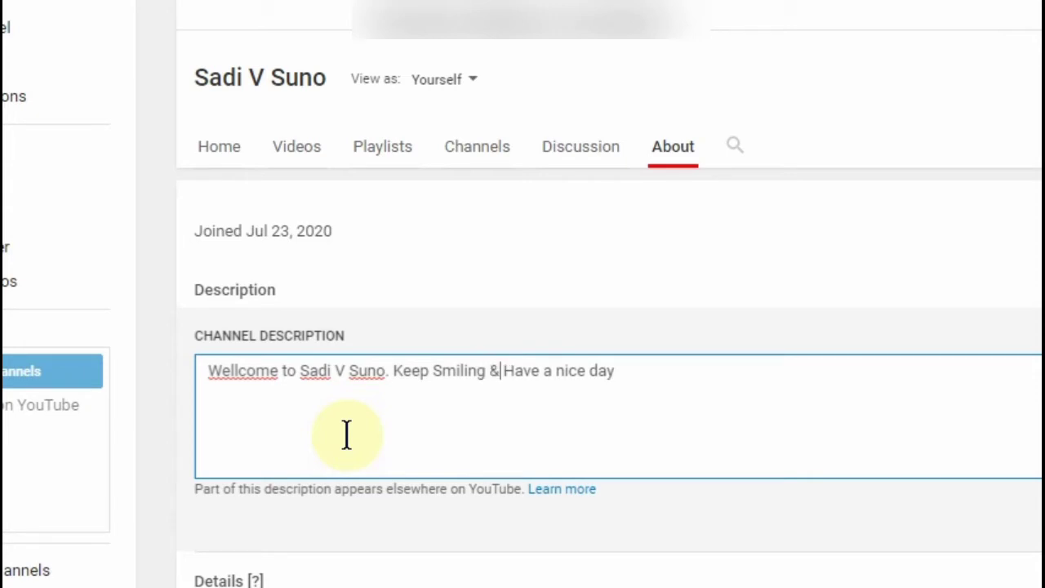
{"action": "left_click", "coordinate": [634, 371]}
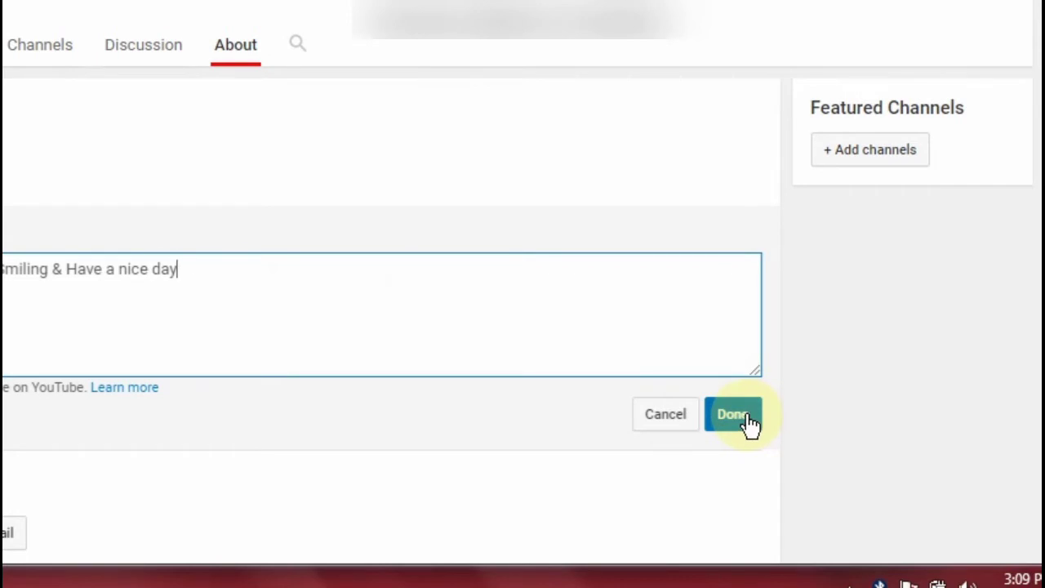
{"action": "left_click", "coordinate": [739, 417]}
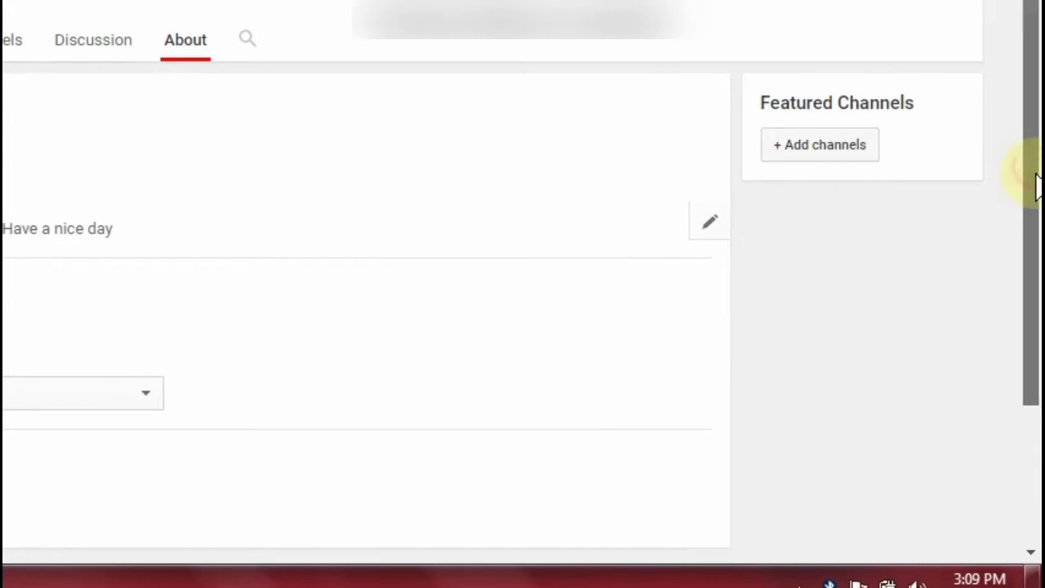
Step: Set the channel's location to Pakistan in the About details
{"action": "left_click_drag", "start_coordinate": [1037, 187], "coordinate": [1028, 380]}
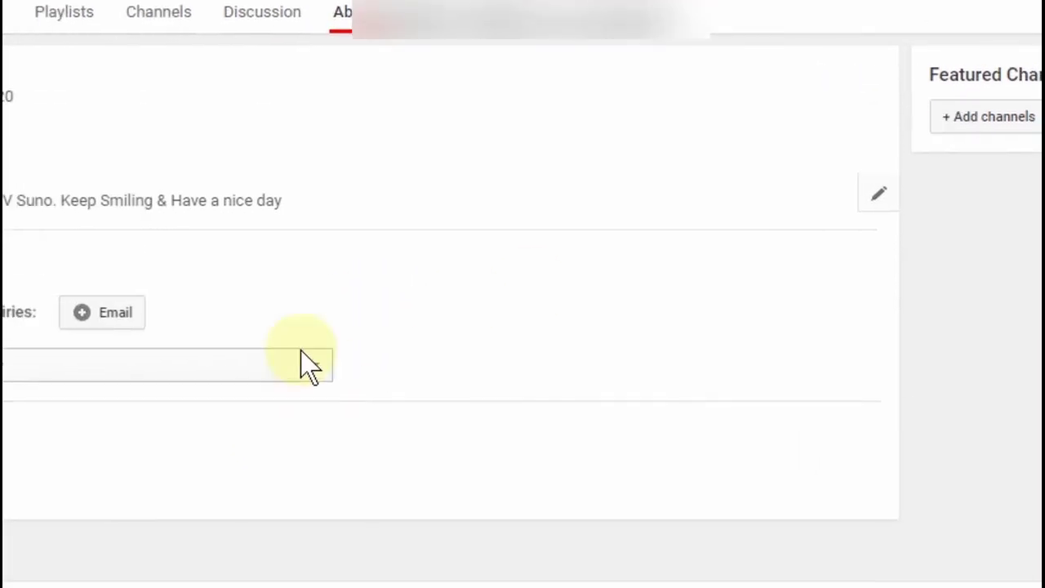
{"action": "left_click", "coordinate": [145, 381]}
{"action": "scroll", "coordinate": [292, 341], "scroll_direction": "down", "scroll_amount": 1}
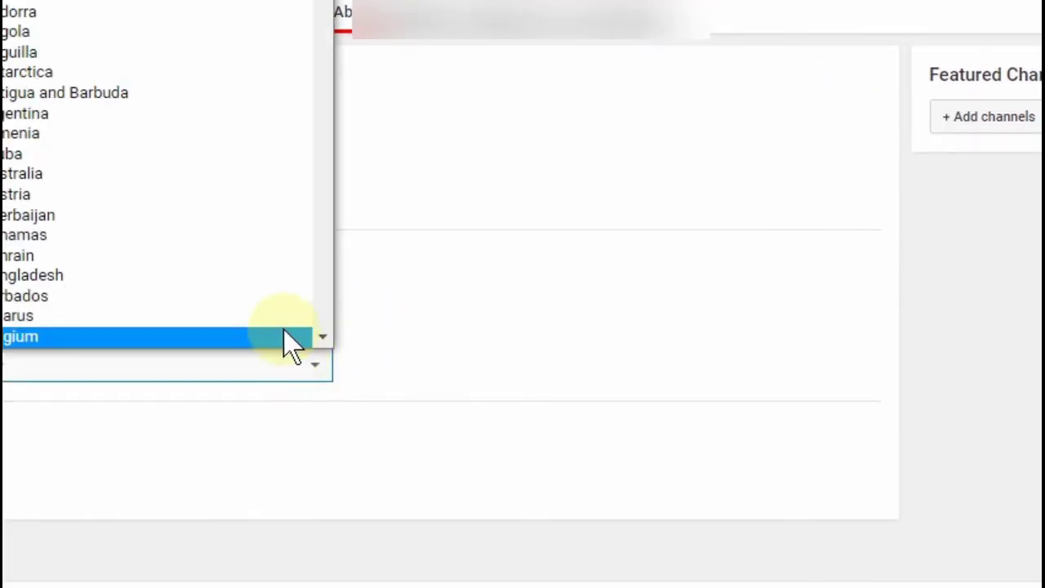
{"action": "key", "text": "p"}
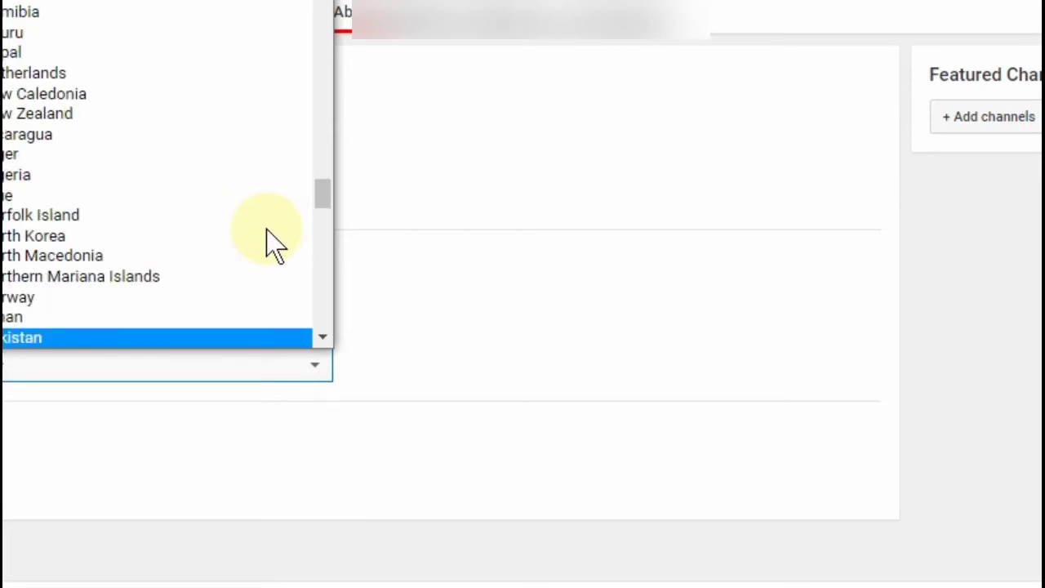
{"action": "left_click", "coordinate": [263, 326]}
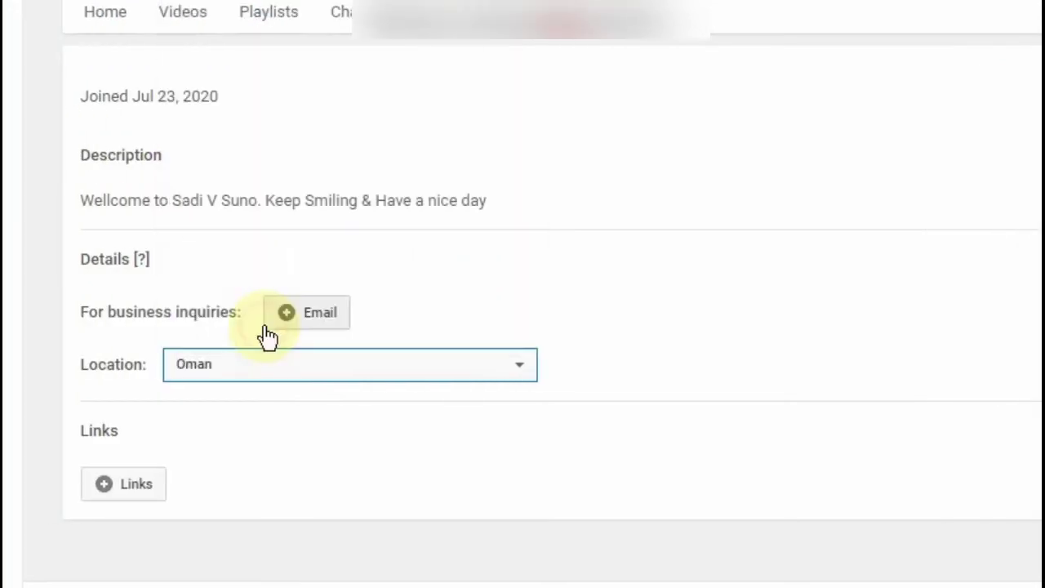
{"action": "left_click", "coordinate": [315, 354]}
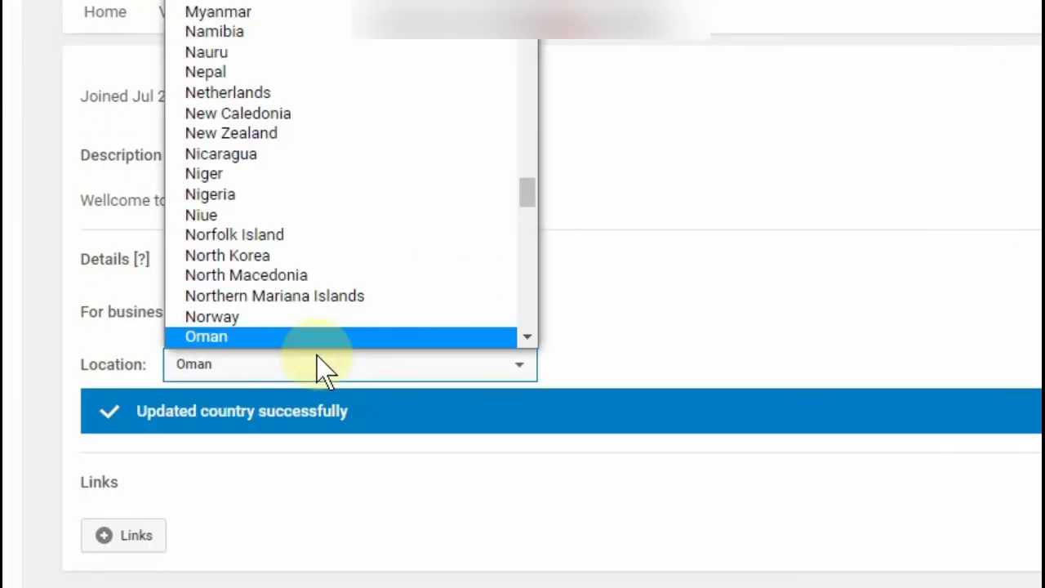
{"action": "key", "text": "Down"}
{"action": "left_click", "coordinate": [281, 338]}
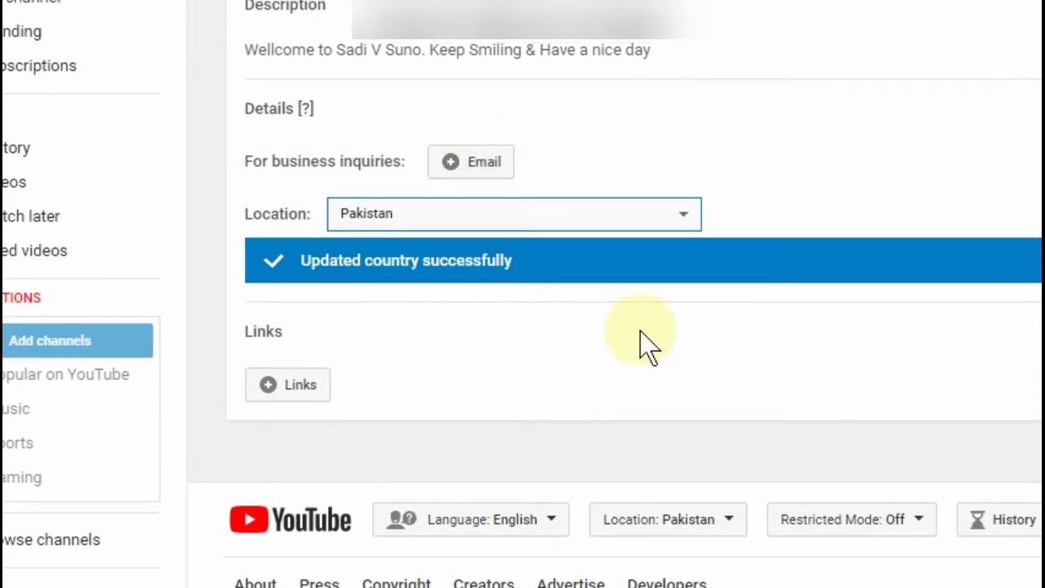
Step: Check how many custom links can be overlaid on the channel art, and cancel the links editing
{"action": "left_click", "coordinate": [292, 392]}
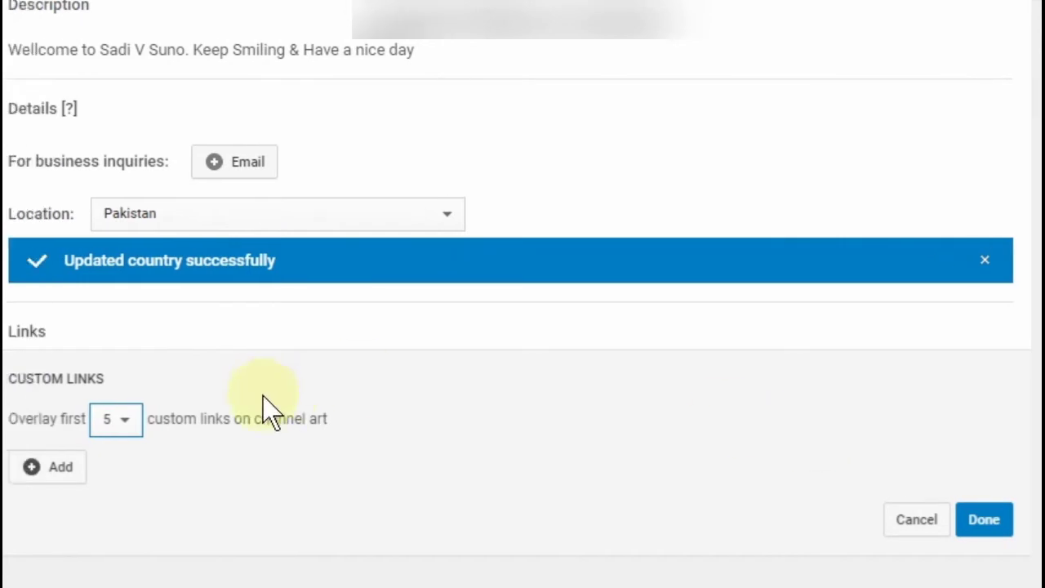
{"action": "left_click", "coordinate": [89, 423]}
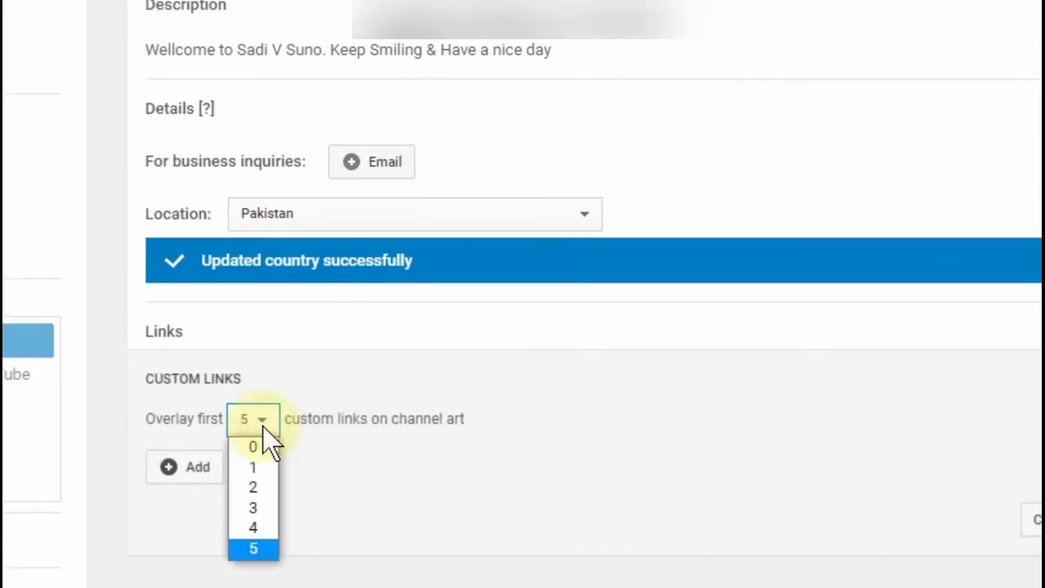
{"action": "left_click", "coordinate": [263, 425]}
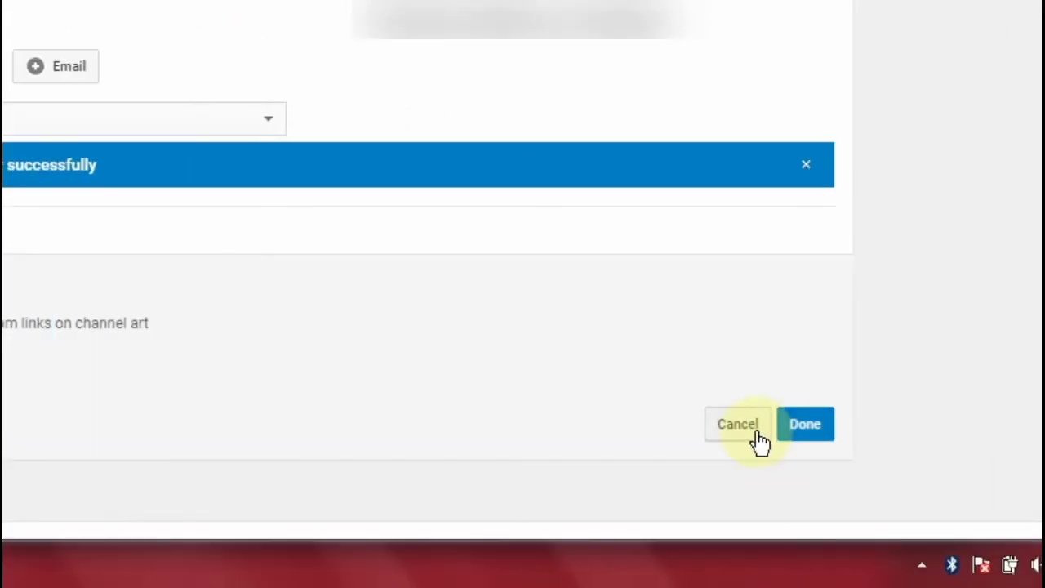
{"action": "left_click", "coordinate": [748, 433]}
Step: Open the channel's videos page in YouTube Studio and dismiss the Classic Studio announcement
{"action": "scroll", "coordinate": [1034, 222], "scroll_direction": "up", "scroll_amount": 10}
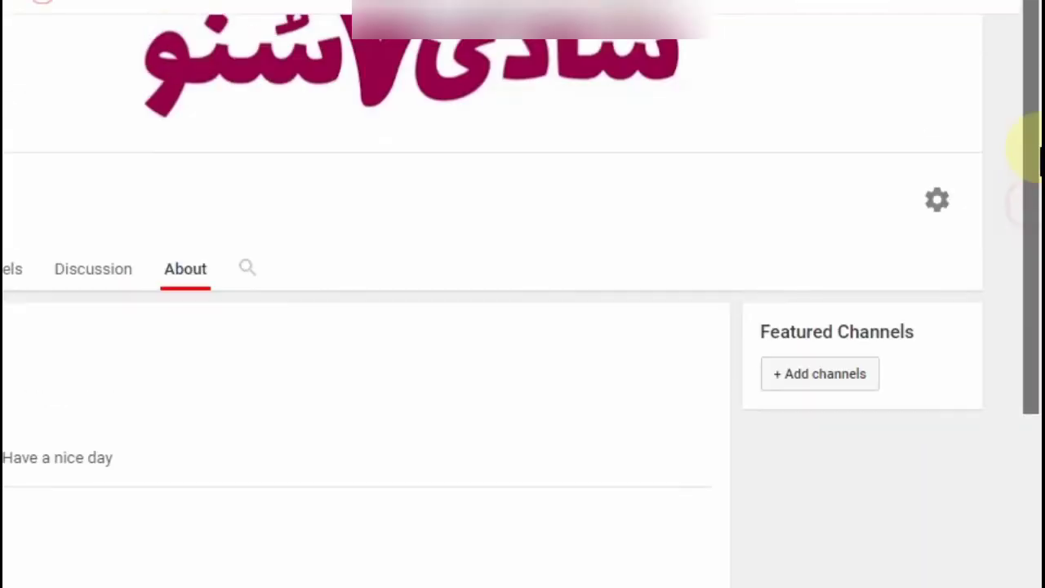
{"action": "scroll", "coordinate": [1026, 151], "scroll_direction": "up", "scroll_amount": 3}
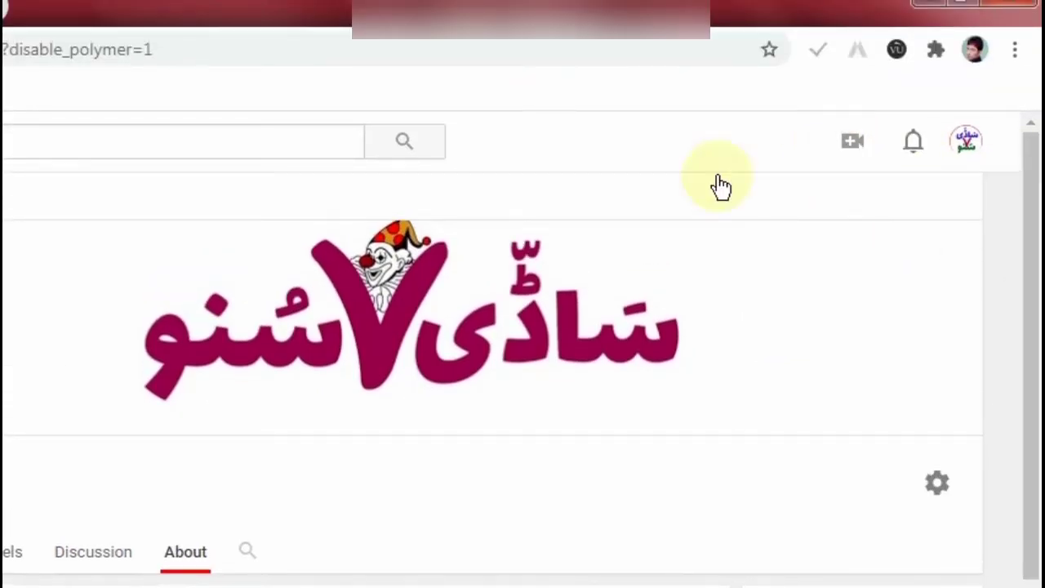
{"action": "left_click", "coordinate": [268, 196]}
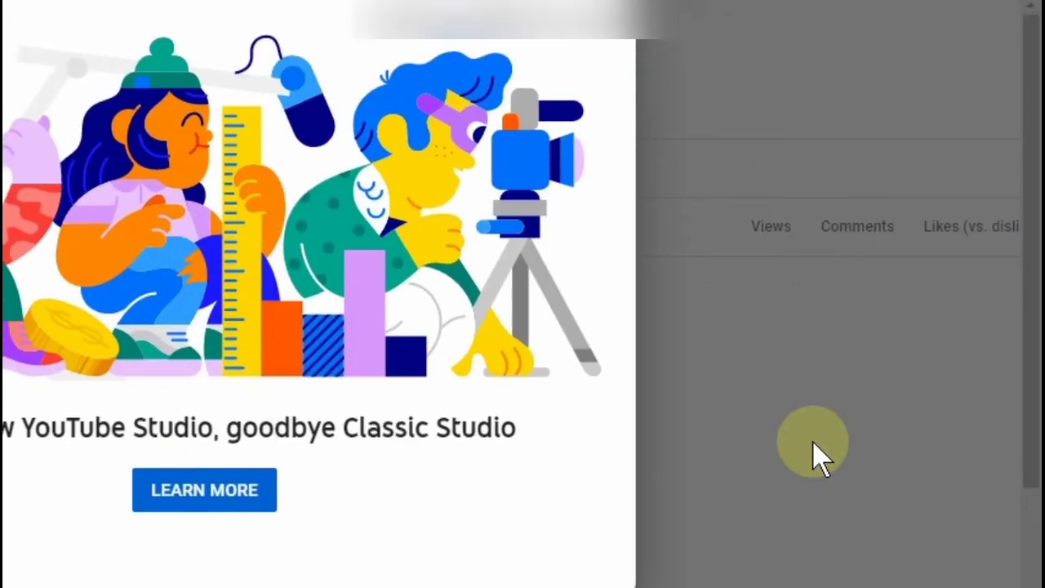
{"action": "left_click", "coordinate": [813, 443]}
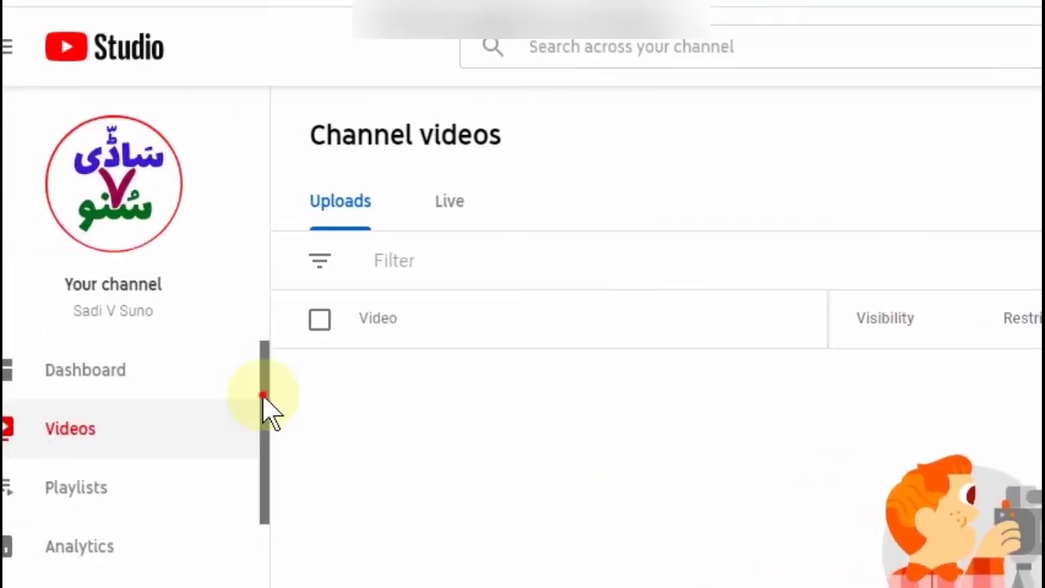
Step: Look over the upload area on the Channel videos page and show the creation options for uploading or going live
{"action": "scroll", "coordinate": [263, 399], "scroll_direction": "down", "scroll_amount": 1}
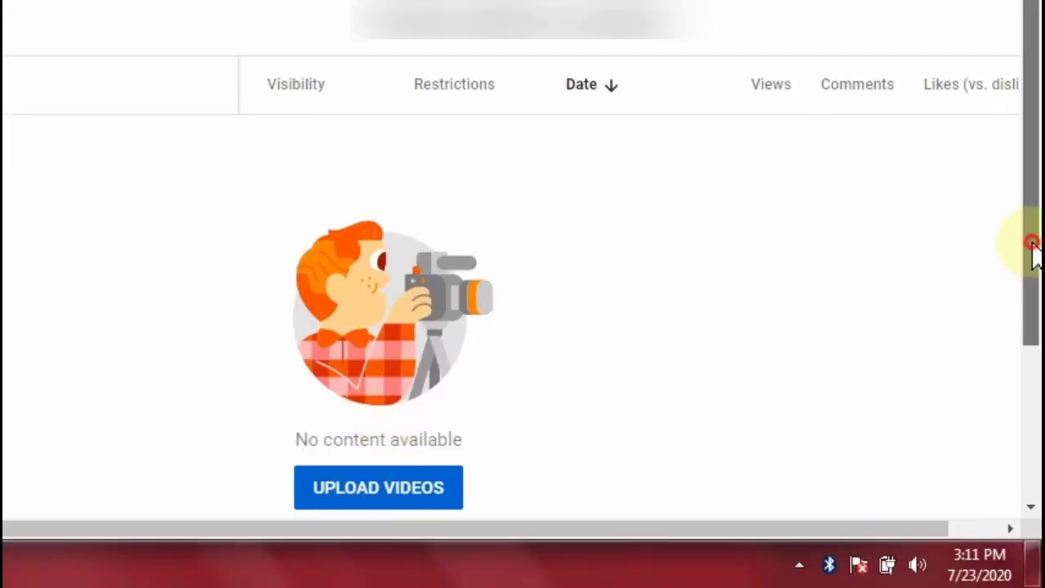
{"action": "scroll", "coordinate": [980, 326], "scroll_direction": "down", "scroll_amount": 2}
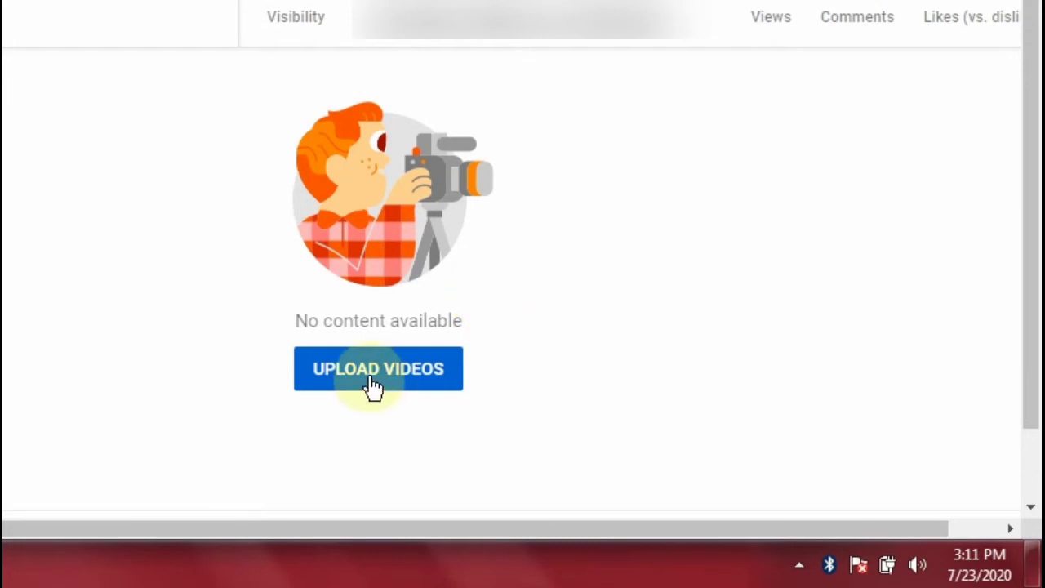
{"action": "mouse_move", "coordinate": [1026, 116]}
{"action": "left_mouse_down"}
{"action": "mouse_move", "coordinate": [1029, 97]}
{"action": "mouse_move", "coordinate": [1028, 118]}
{"action": "left_mouse_up"}
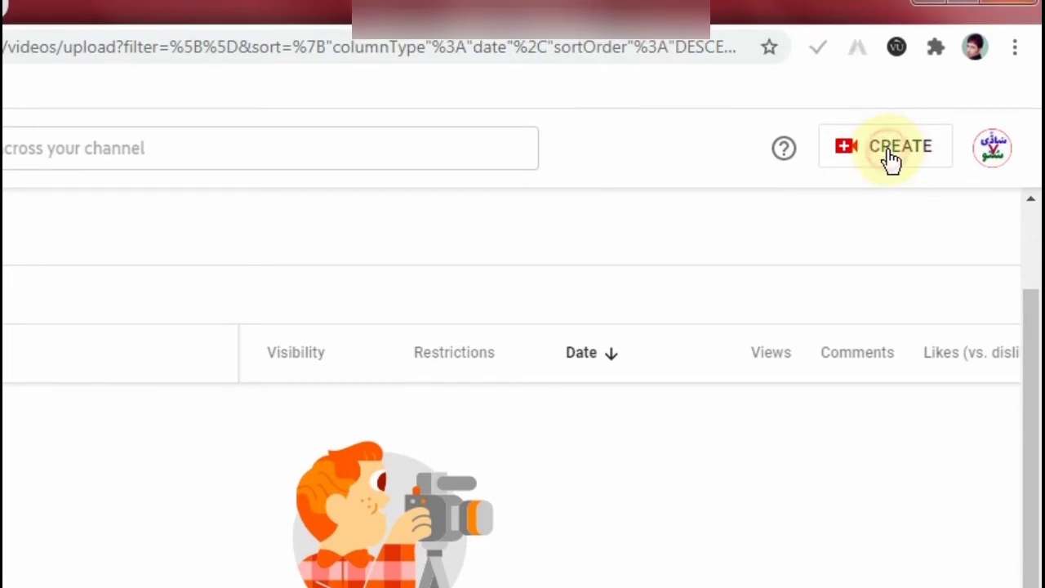
{"action": "left_click", "coordinate": [891, 154]}
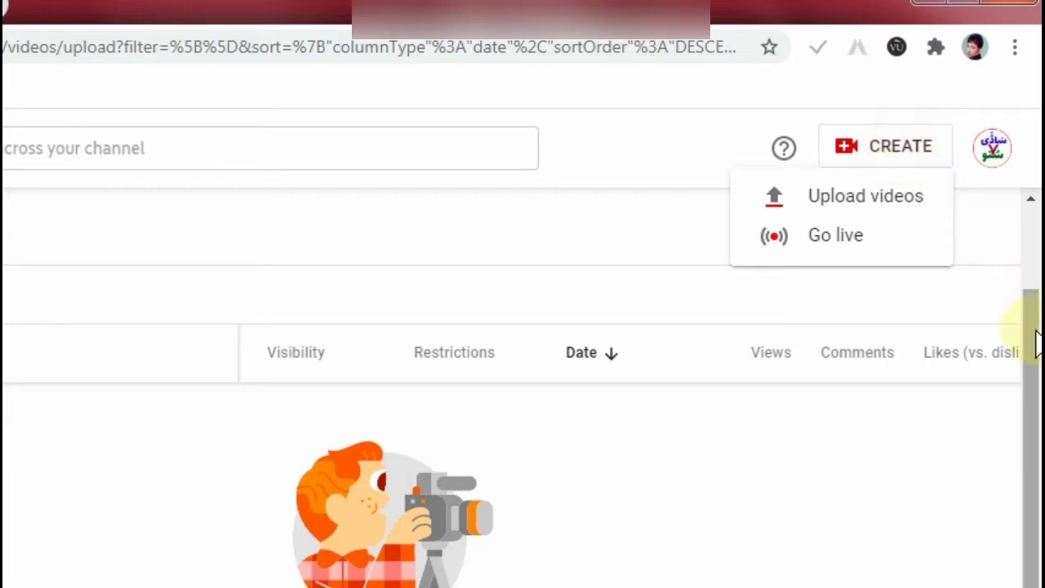
Step: Look through the channel's Studio sections, from Dashboard, Videos and Playlists down to Monetization and Audio library
{"action": "left_click_drag", "start_coordinate": [1034, 384], "coordinate": [1029, 217]}
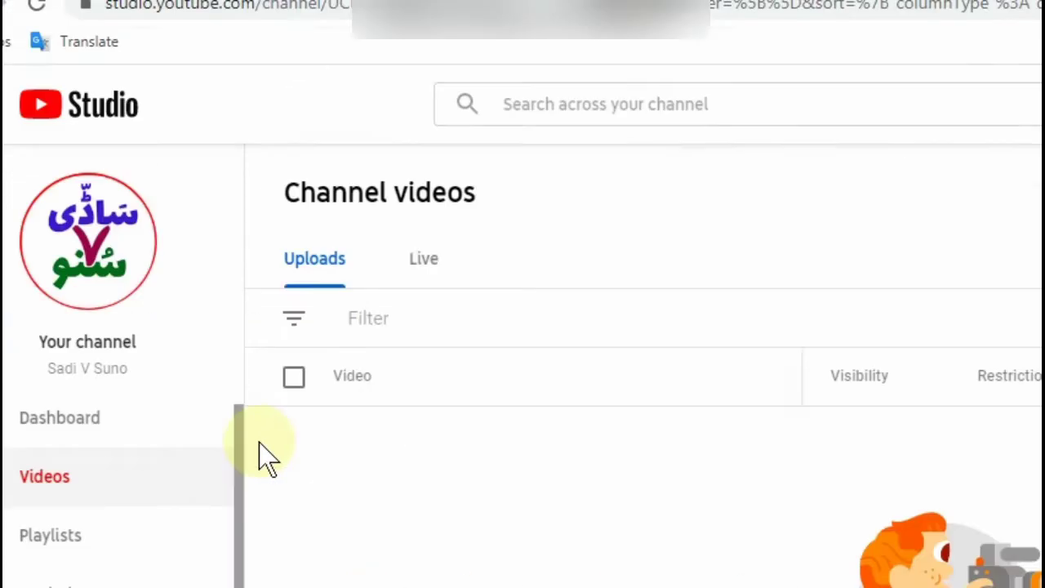
{"action": "left_click_drag", "start_coordinate": [309, 433], "coordinate": [298, 540]}
{"action": "left_click_drag", "start_coordinate": [304, 457], "coordinate": [315, 237]}
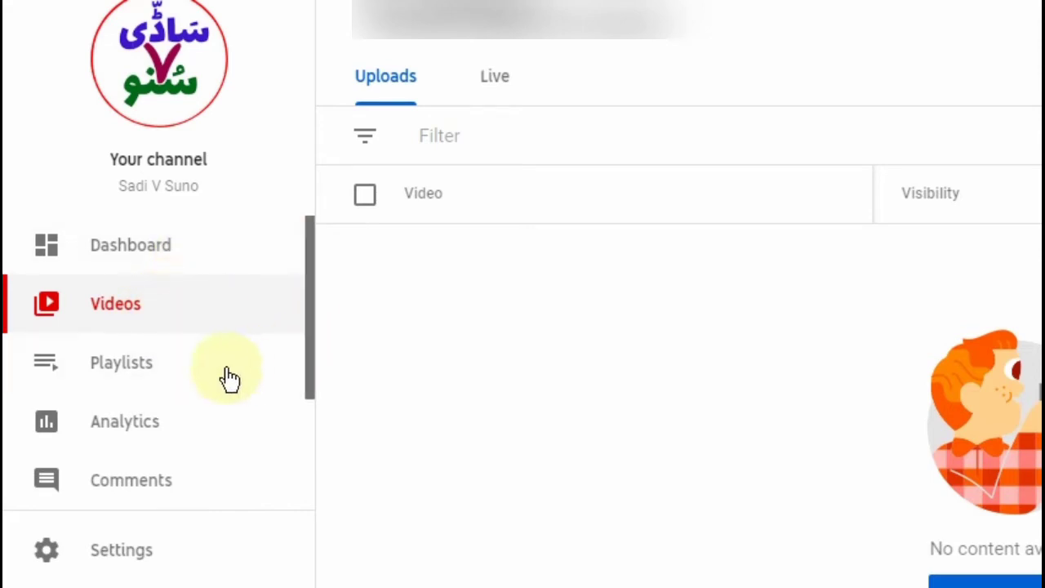
{"action": "scroll", "coordinate": [319, 339], "scroll_direction": "down", "scroll_amount": 2}
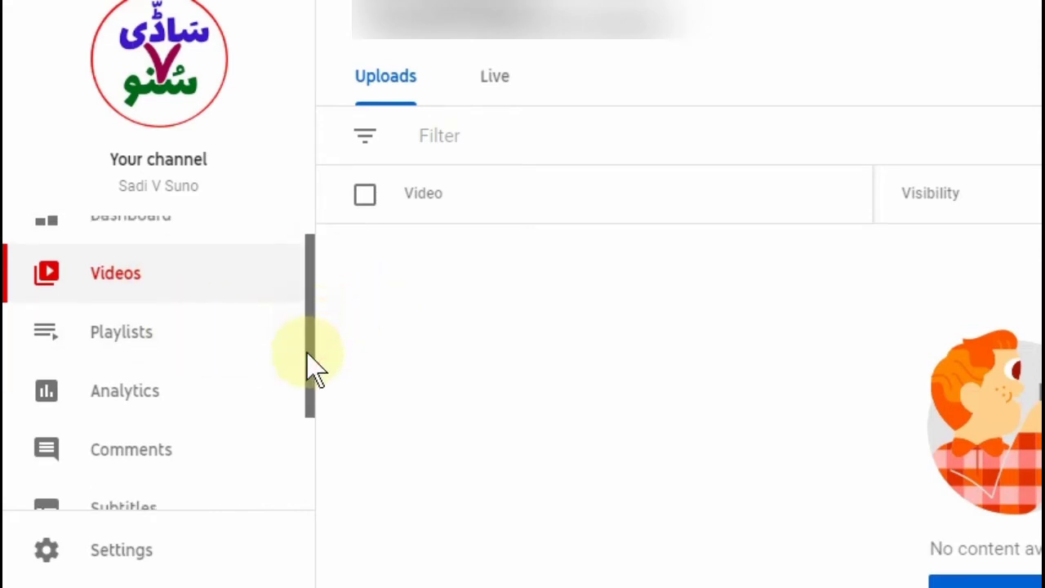
{"action": "scroll", "coordinate": [299, 425], "scroll_direction": "down", "scroll_amount": 3}
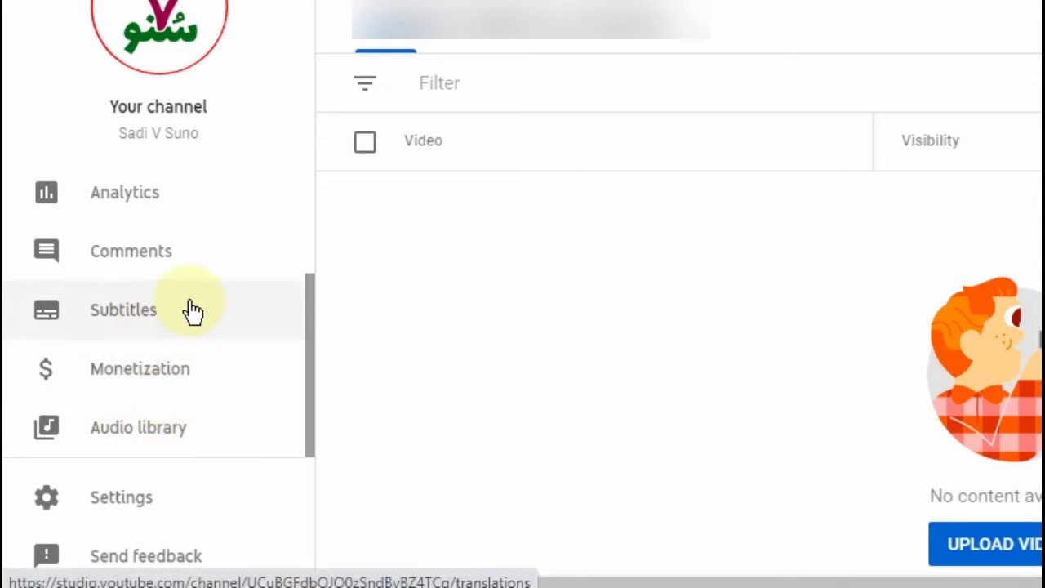
{"action": "left_click_drag", "start_coordinate": [305, 330], "coordinate": [315, 367]}
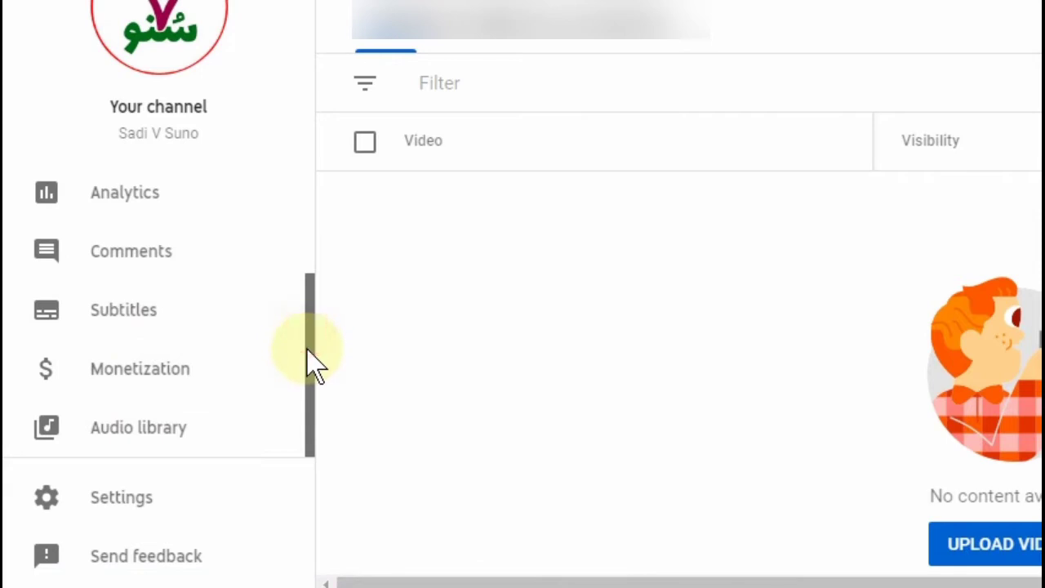
Step: Open the Studio settings and look through the available default currencies in the General section
{"action": "left_click", "coordinate": [119, 503]}
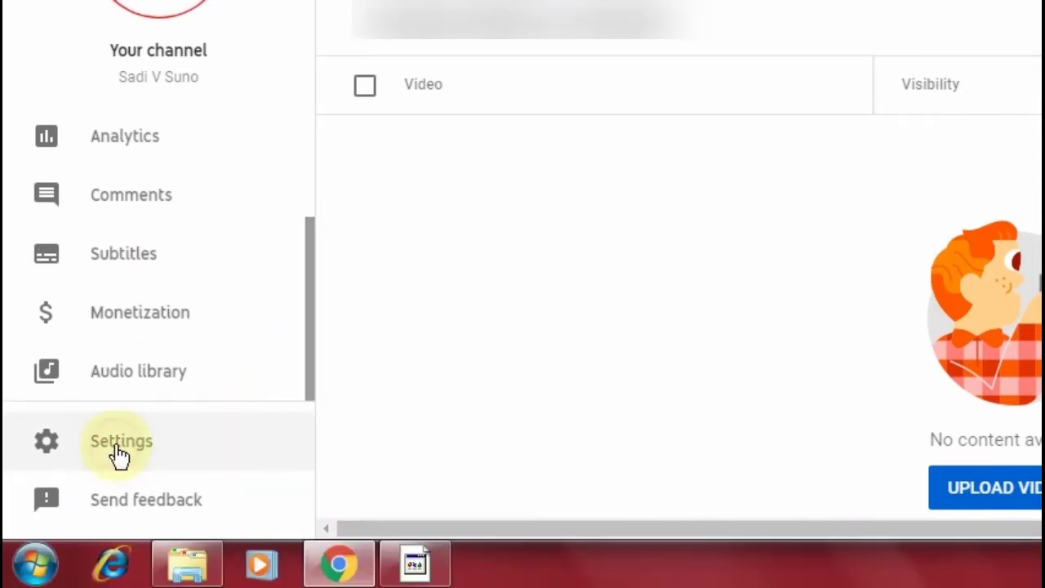
{"action": "left_click", "coordinate": [117, 448]}
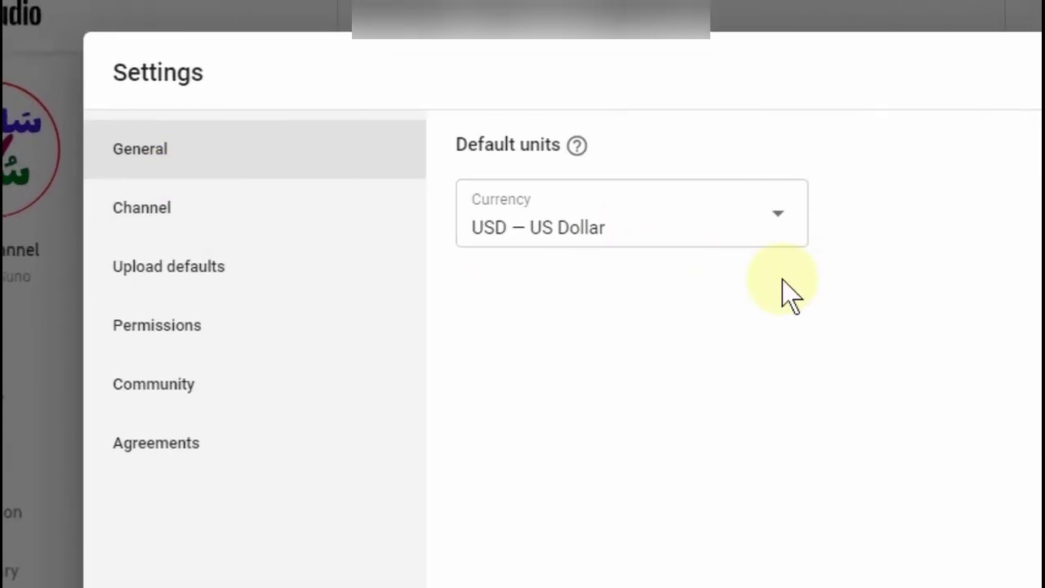
{"action": "left_click", "coordinate": [699, 224]}
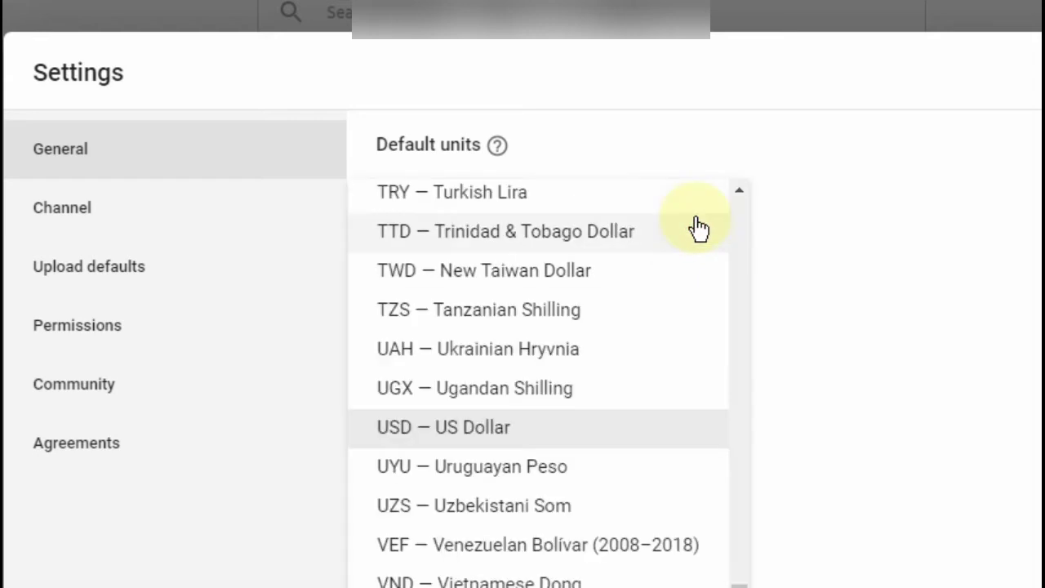
{"action": "scroll", "coordinate": [775, 199], "scroll_direction": "right", "scroll_amount": 1}
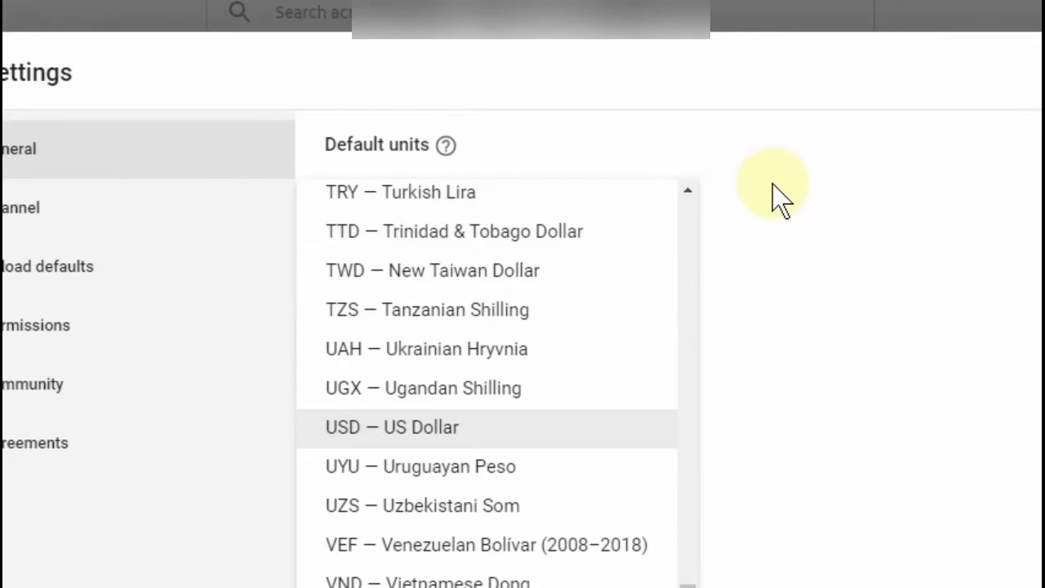
{"action": "left_click", "coordinate": [774, 186]}
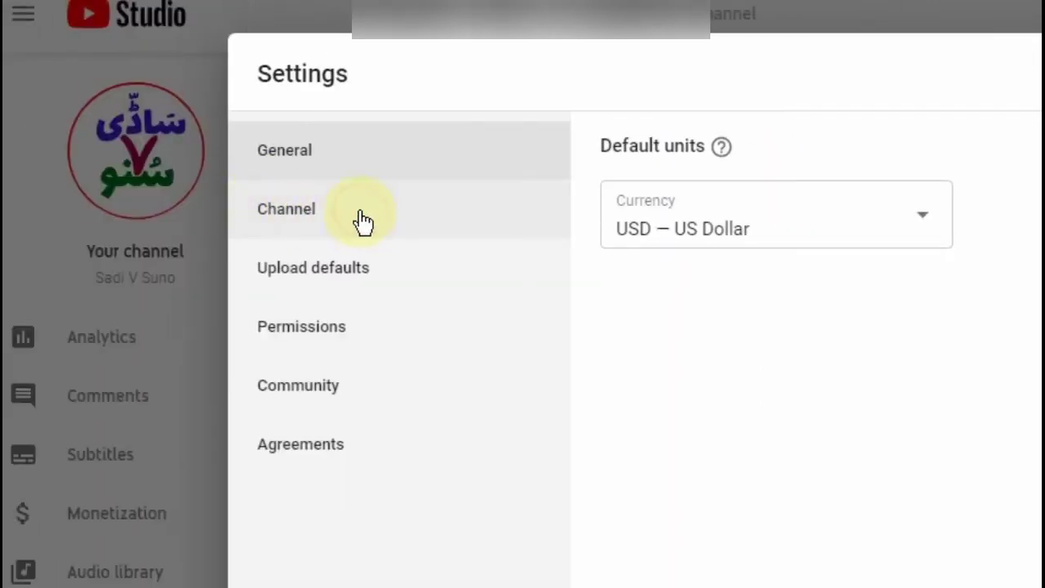
Step: Add "Sadi V Suno" and "Village life" as keywords in the channel's basic info settings
{"action": "left_click", "coordinate": [364, 218]}
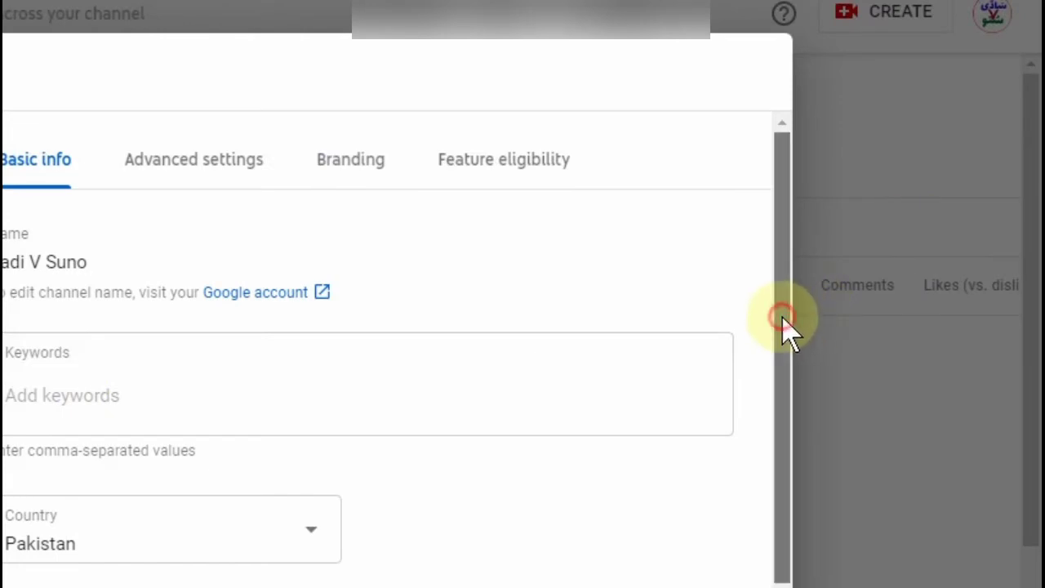
{"action": "scroll", "coordinate": [793, 415], "scroll_direction": "down", "scroll_amount": 1}
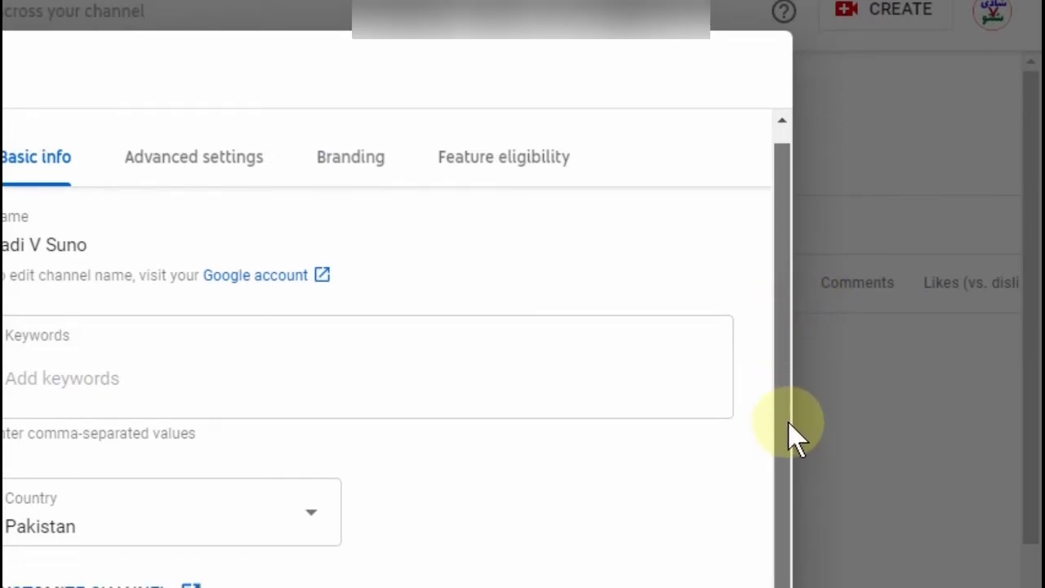
{"action": "scroll", "coordinate": [797, 384], "scroll_direction": "up", "scroll_amount": 1}
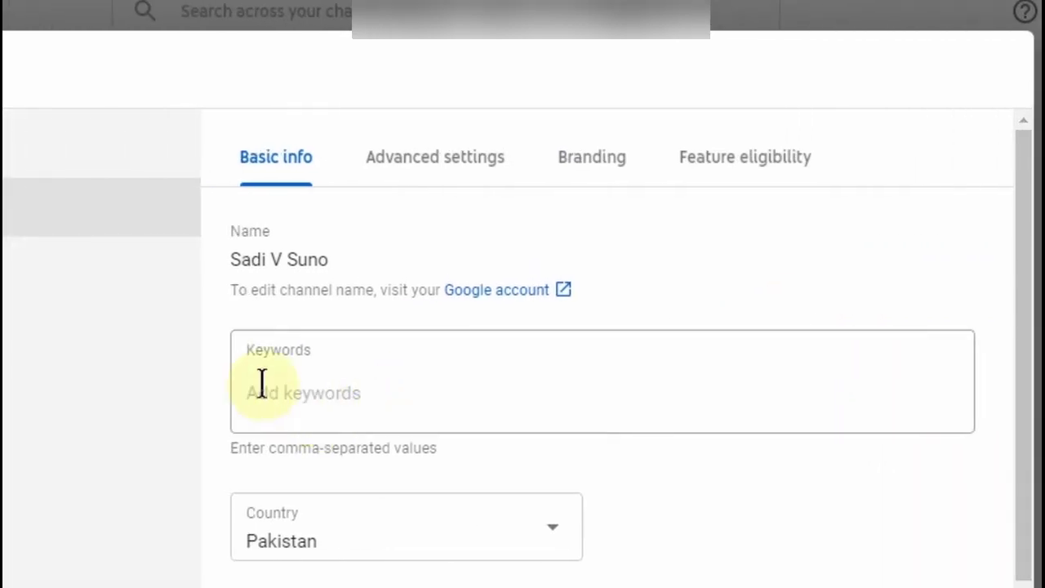
{"action": "left_click", "coordinate": [196, 380]}
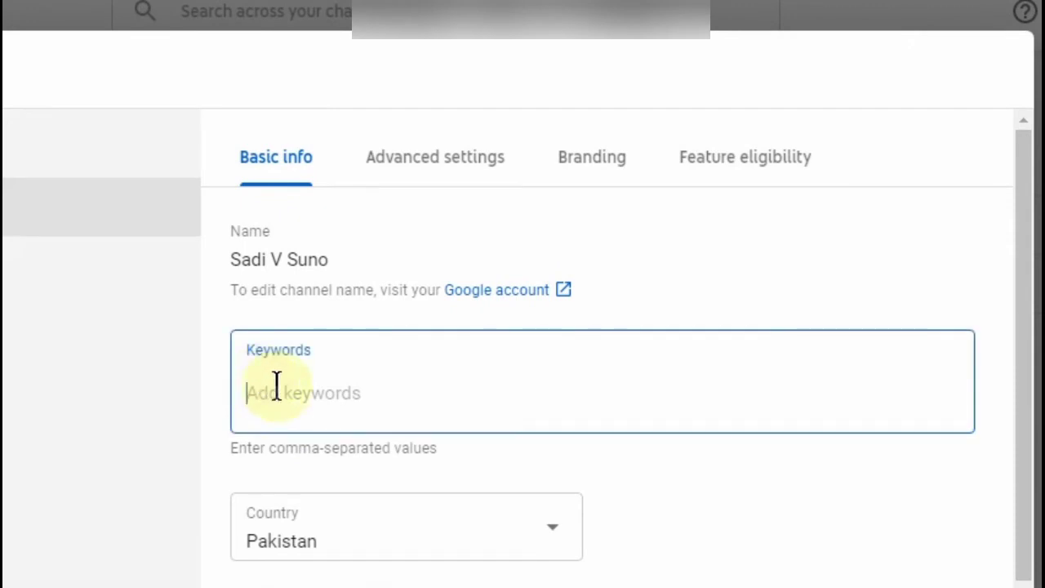
{"action": "type", "text": "Sa"}
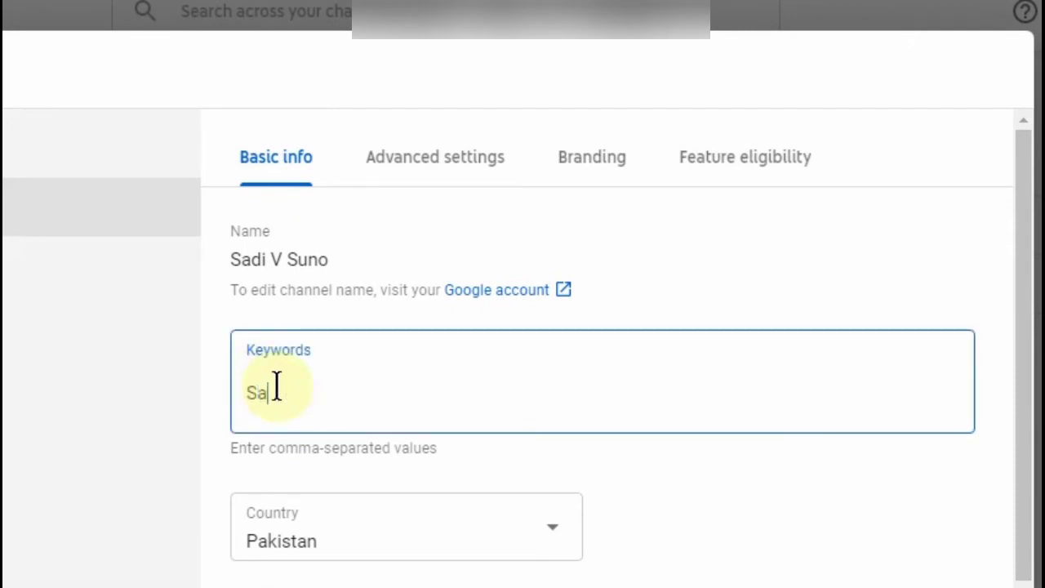
{"action": "type", "text": "di V Suno"}
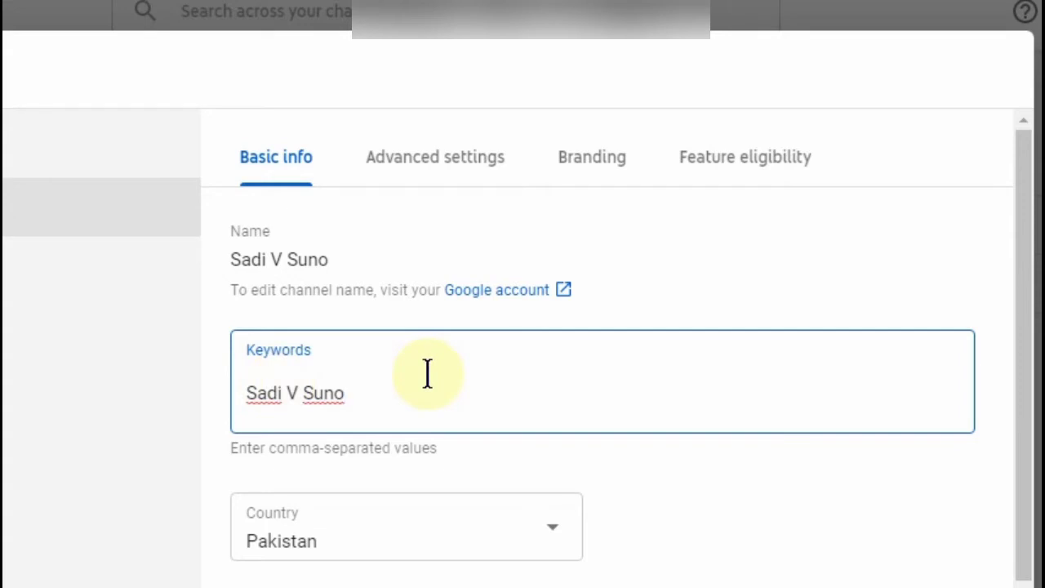
{"action": "type", "text": ","}
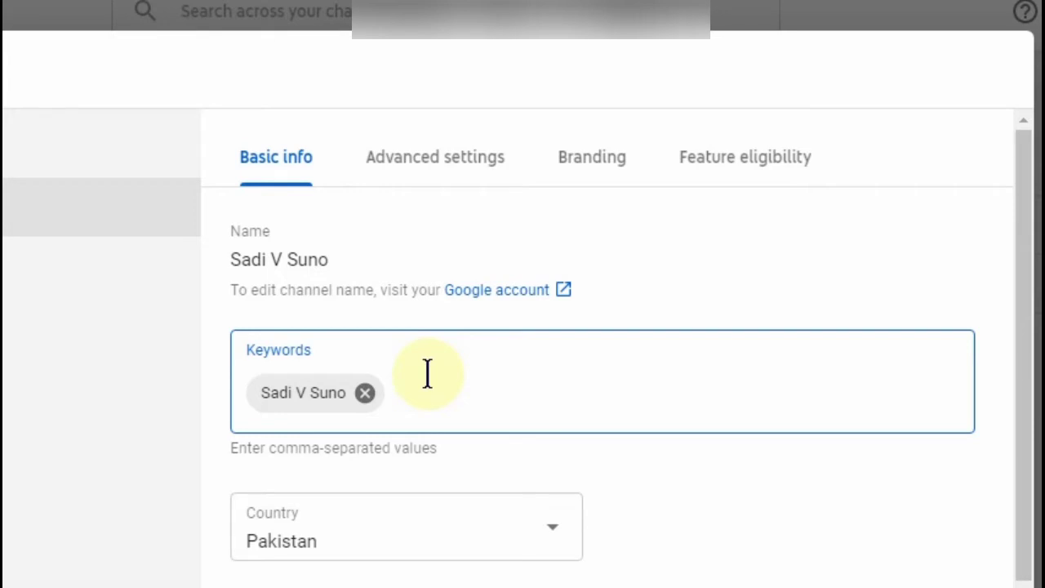
{"action": "type", "text": "Village life"}
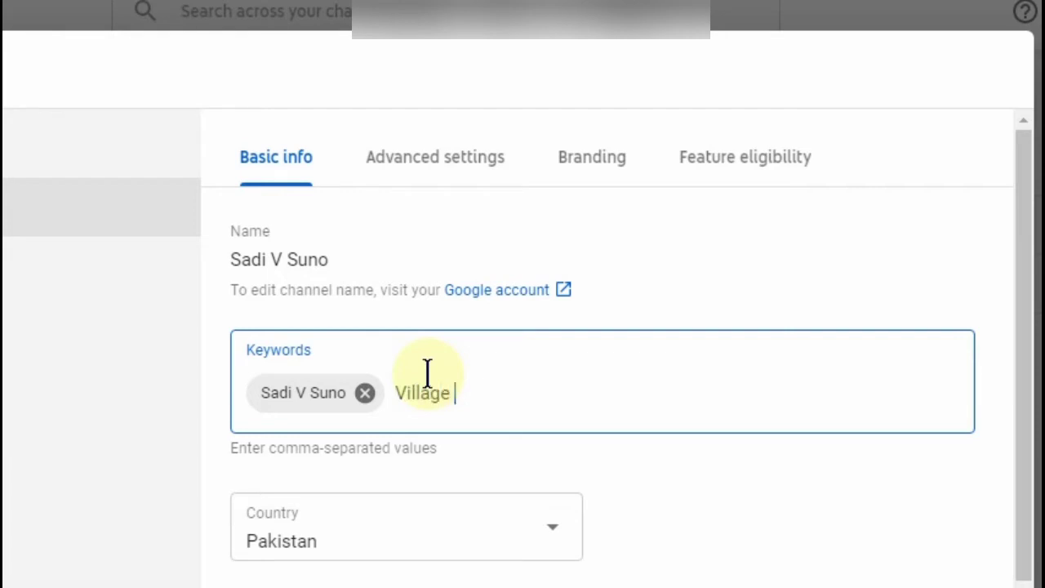
{"action": "type", "text": ","}
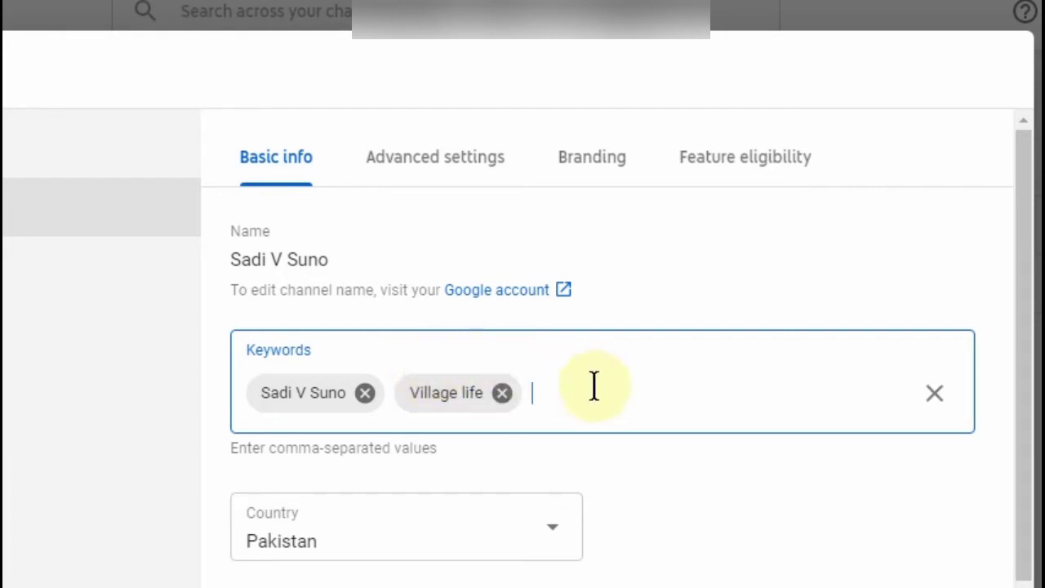
Step: Add the spellings "vlogs" and "vloogs" to the channel keywords
{"action": "type", "text": "vloo"}
{"action": "key", "text": "BackSpace"}
{"action": "type", "text": "gs"}
{"action": "key", "text": "Return"}
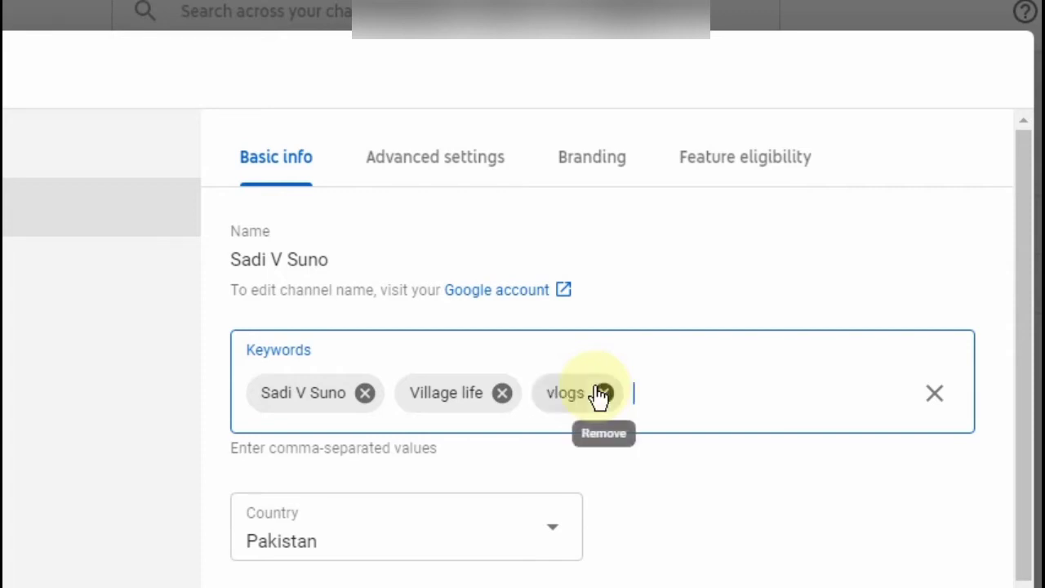
{"action": "type", "text": "vloogs"}
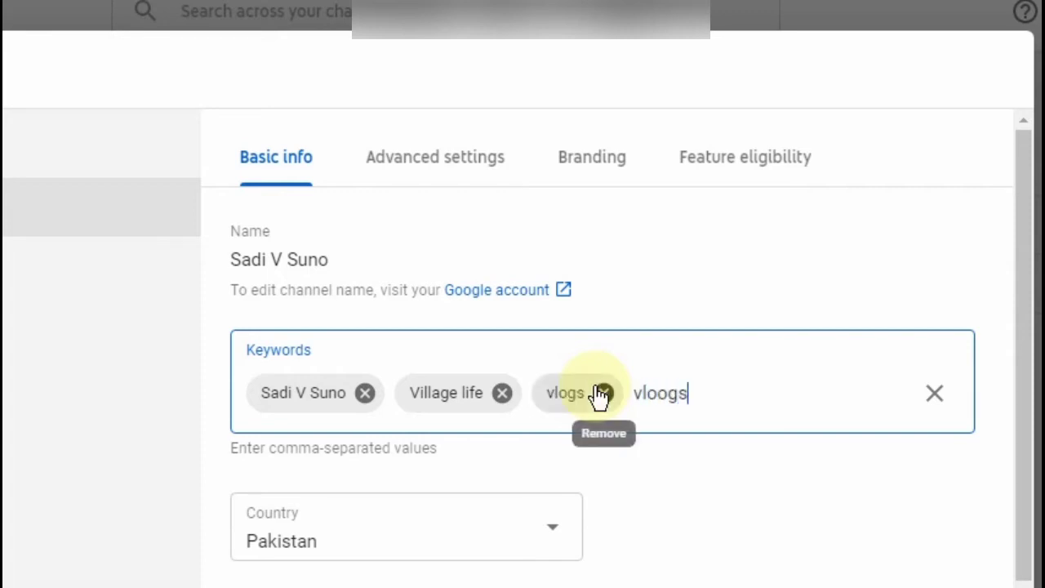
{"action": "key", "text": "Return"}
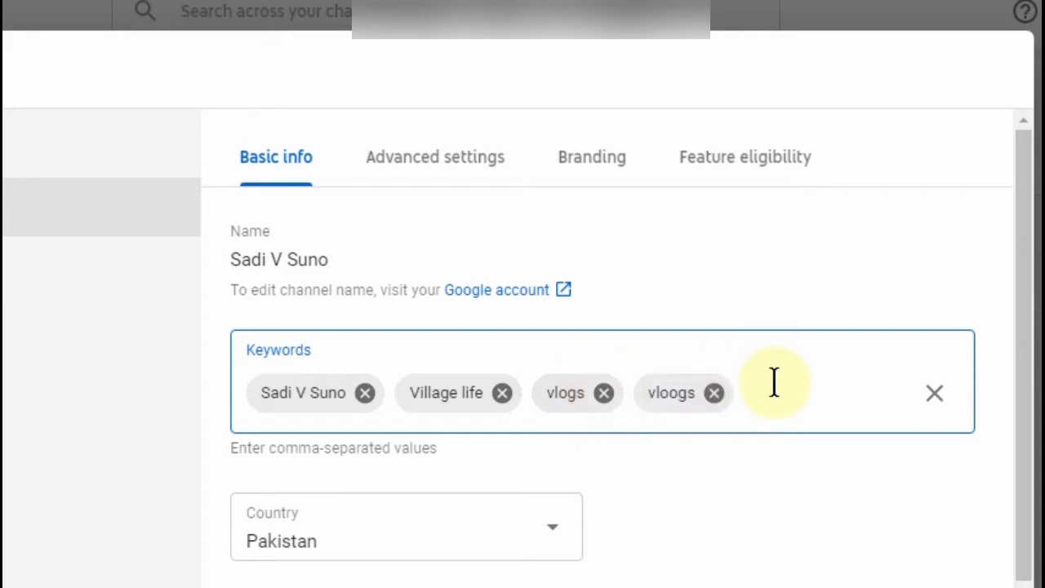
Step: Add "Funny", "comedy" and "entertainment" to the channel keywords
{"action": "type", "text": "Funny"}
{"action": "key", "text": "Return"}
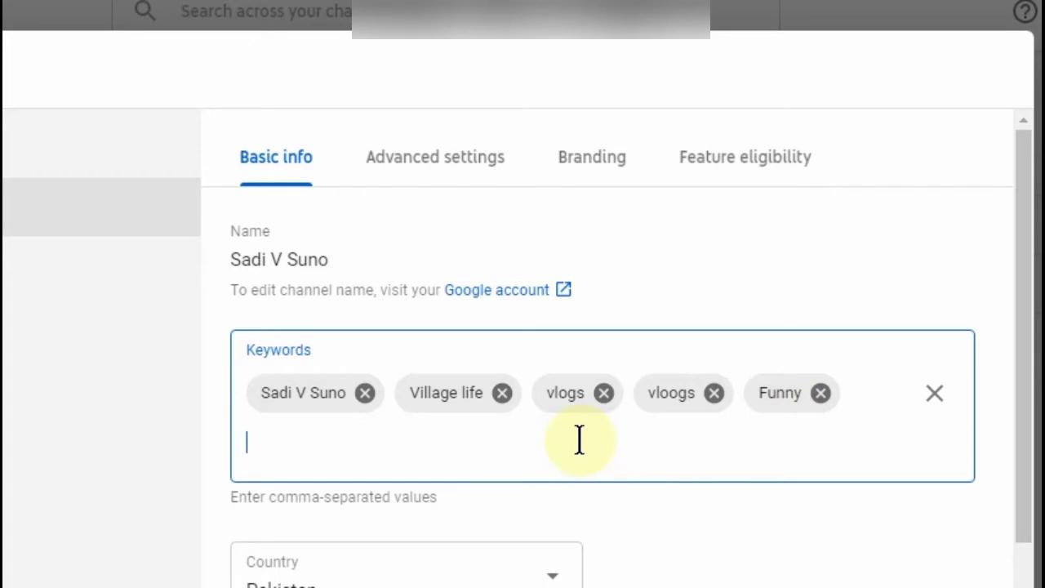
{"action": "type", "text": "comedy"}
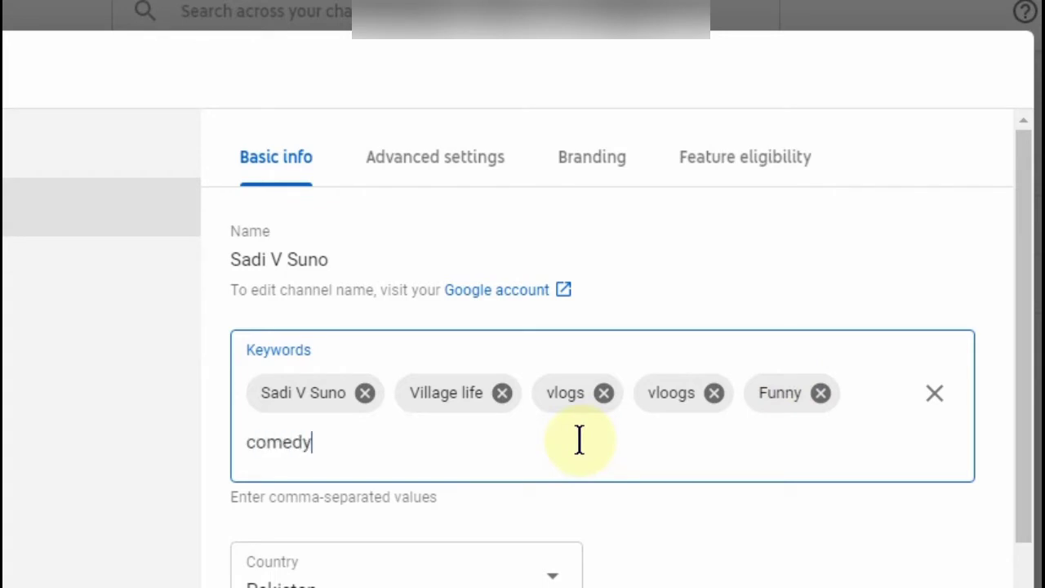
{"action": "key", "text": "Return"}
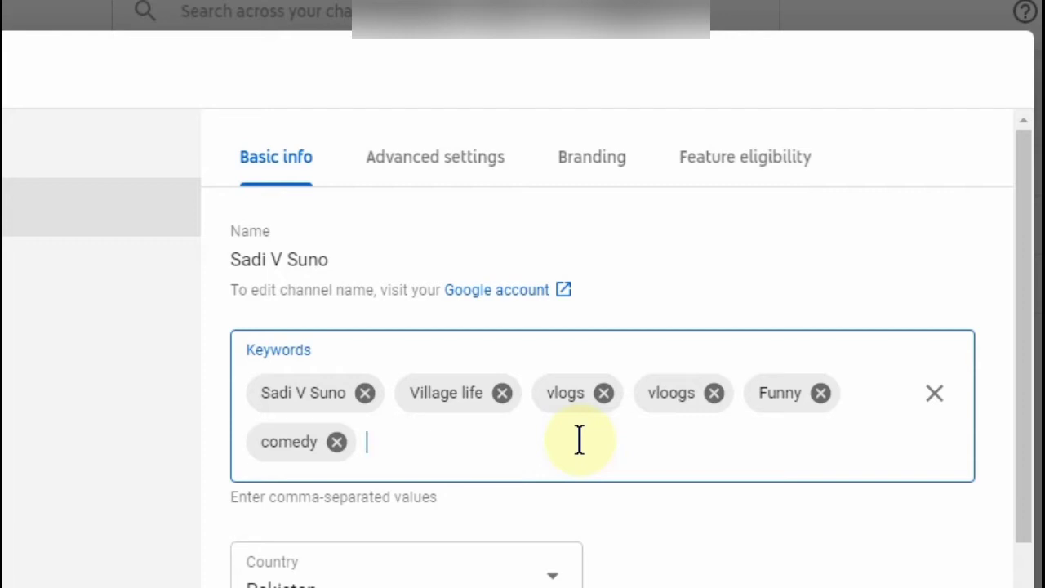
{"action": "type", "text": "entertainment"}
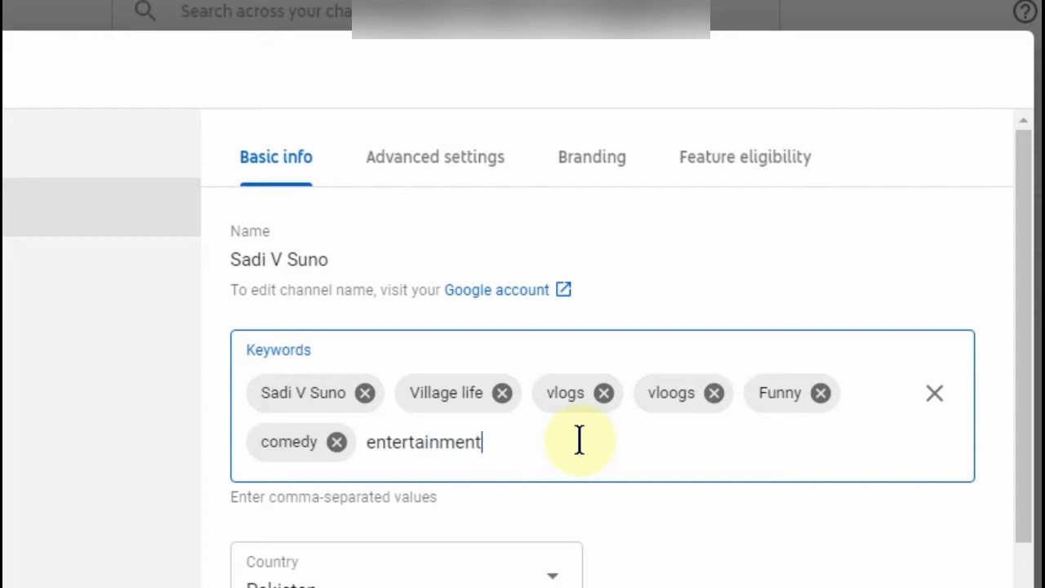
{"action": "type", "text": ","}
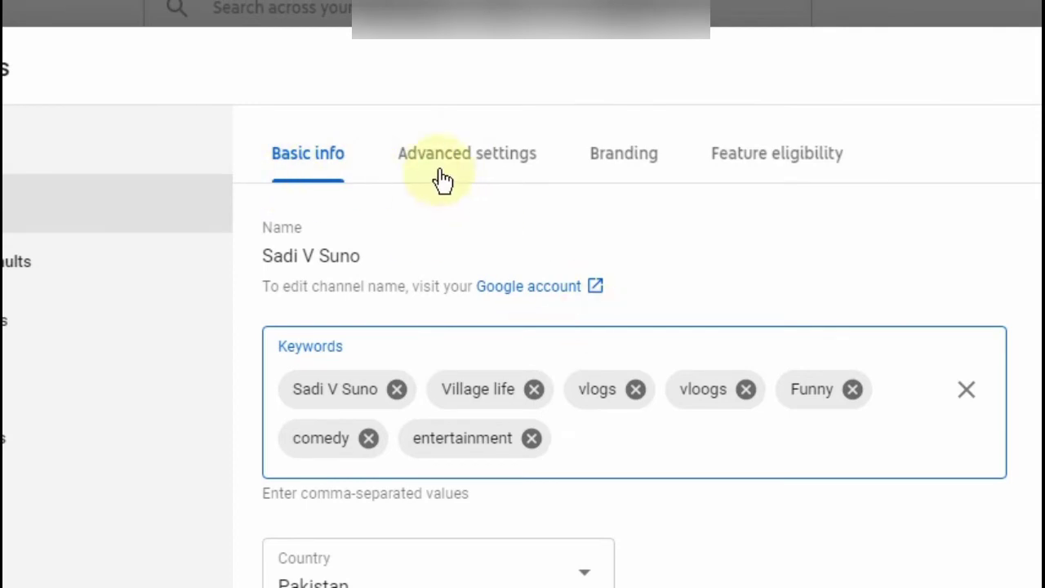
Step: Review the channel's advanced settings and set its audience to not made for kids
{"action": "left_click", "coordinate": [475, 163]}
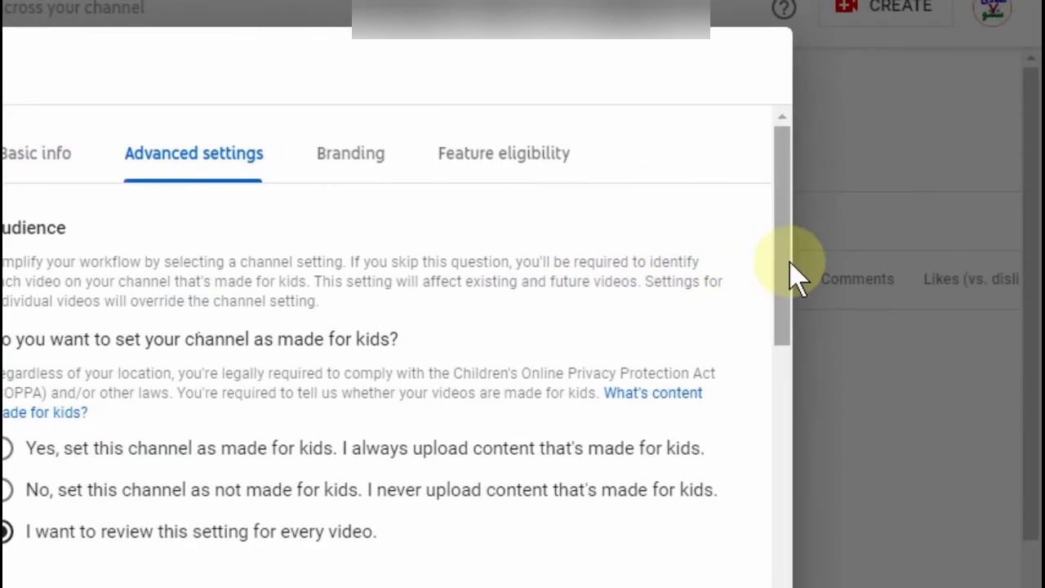
{"action": "left_click_drag", "start_coordinate": [791, 266], "coordinate": [777, 502]}
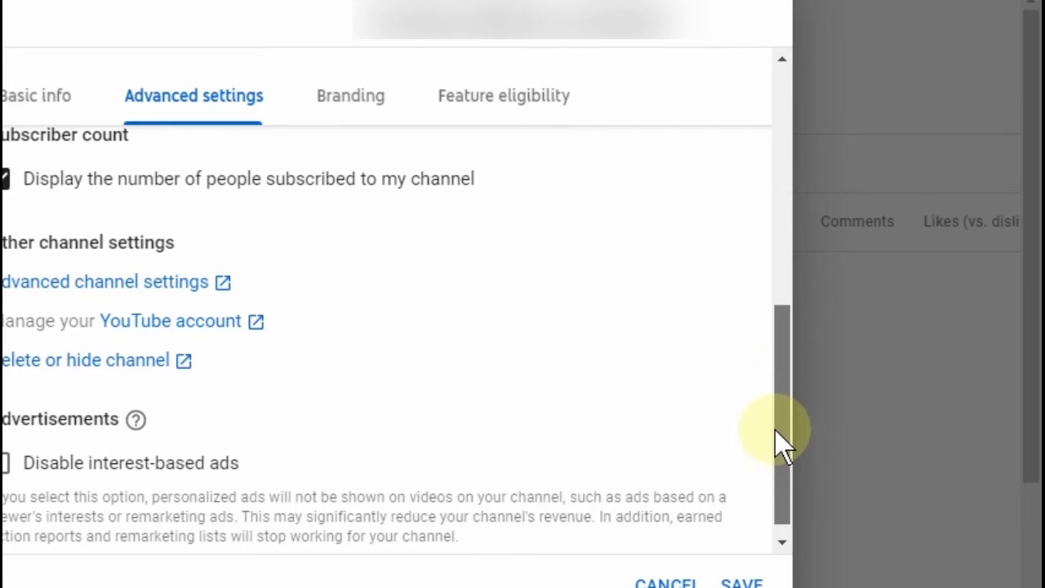
{"action": "left_click_drag", "start_coordinate": [776, 444], "coordinate": [785, 199]}
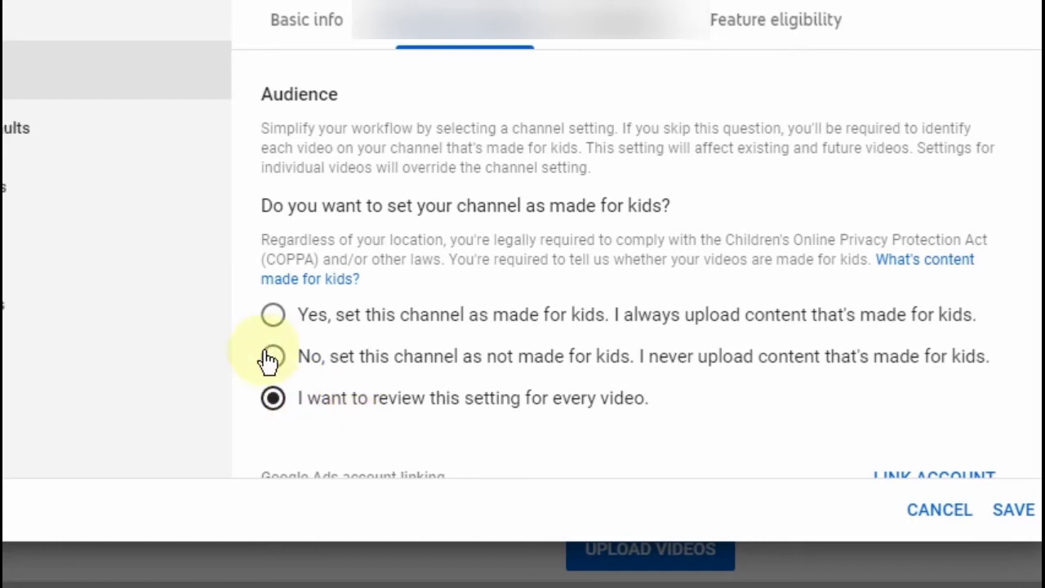
{"action": "left_click", "coordinate": [274, 357]}
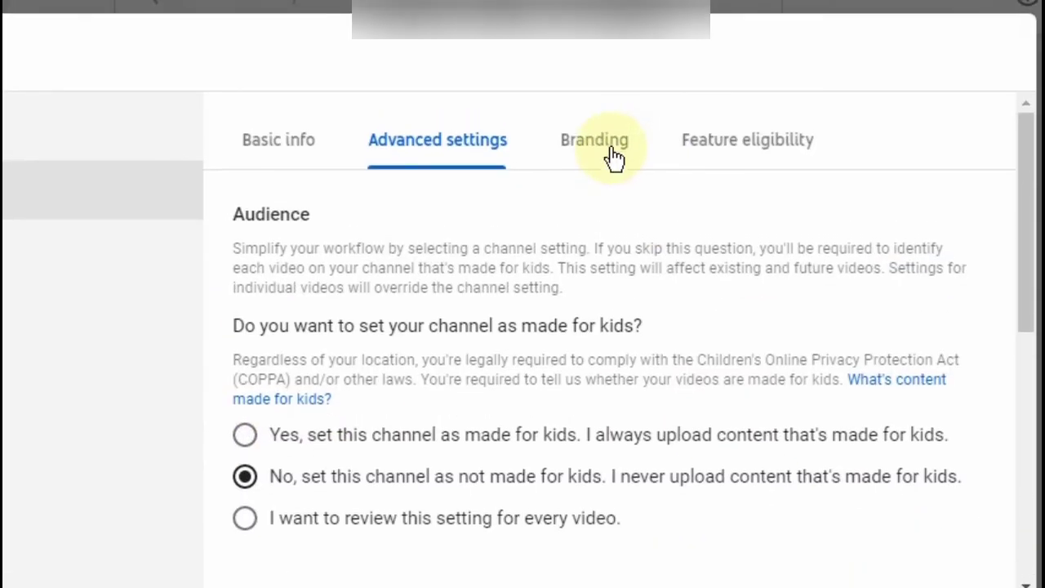
{"action": "left_click", "coordinate": [613, 155]}
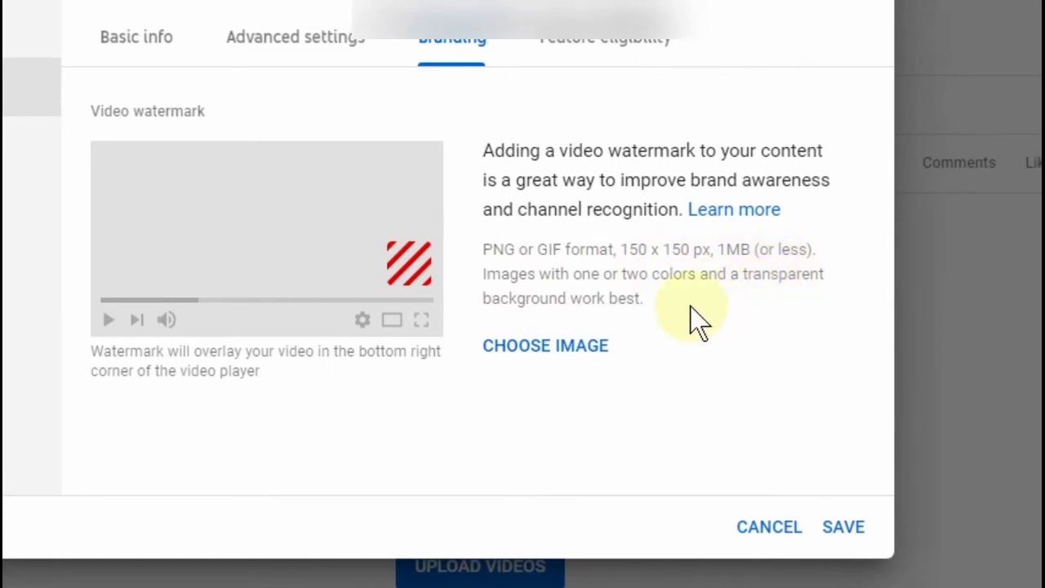
{"action": "left_click", "coordinate": [566, 353]}
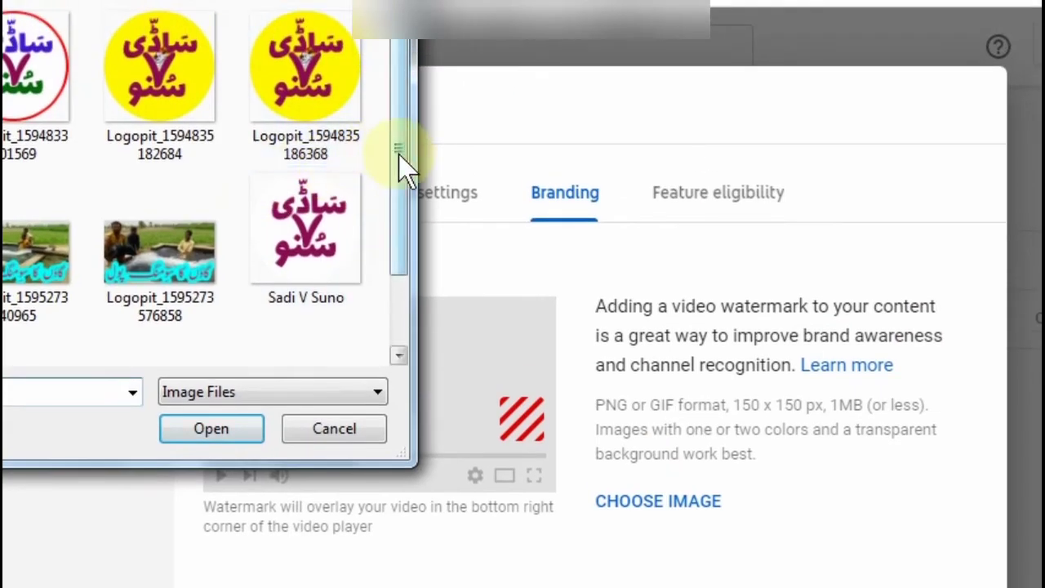
{"action": "left_click_drag", "start_coordinate": [398, 154], "coordinate": [398, 253]}
{"action": "left_click_drag", "start_coordinate": [400, 290], "coordinate": [417, 75]}
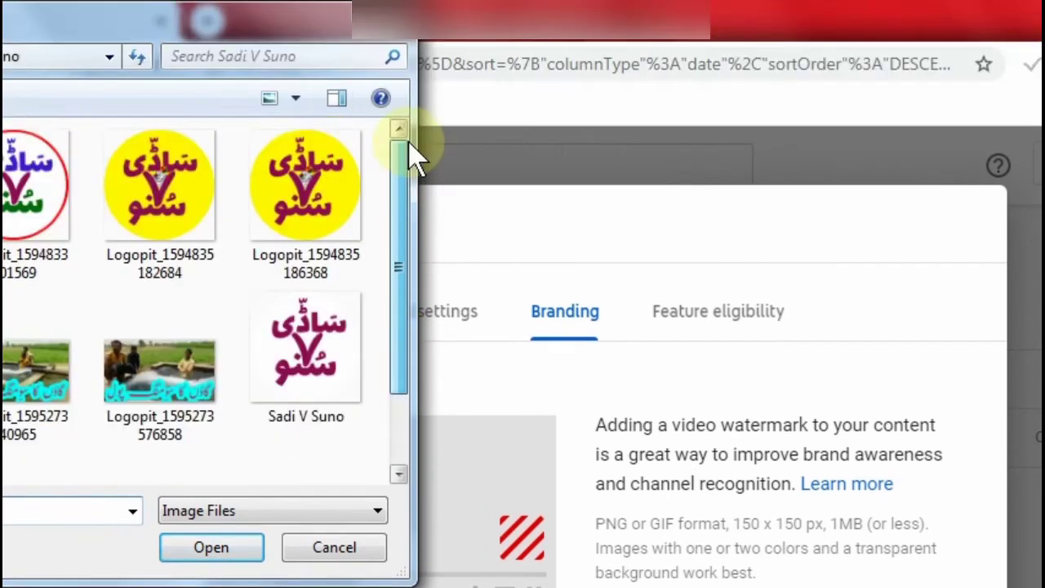
{"action": "left_click", "coordinate": [15, 117]}
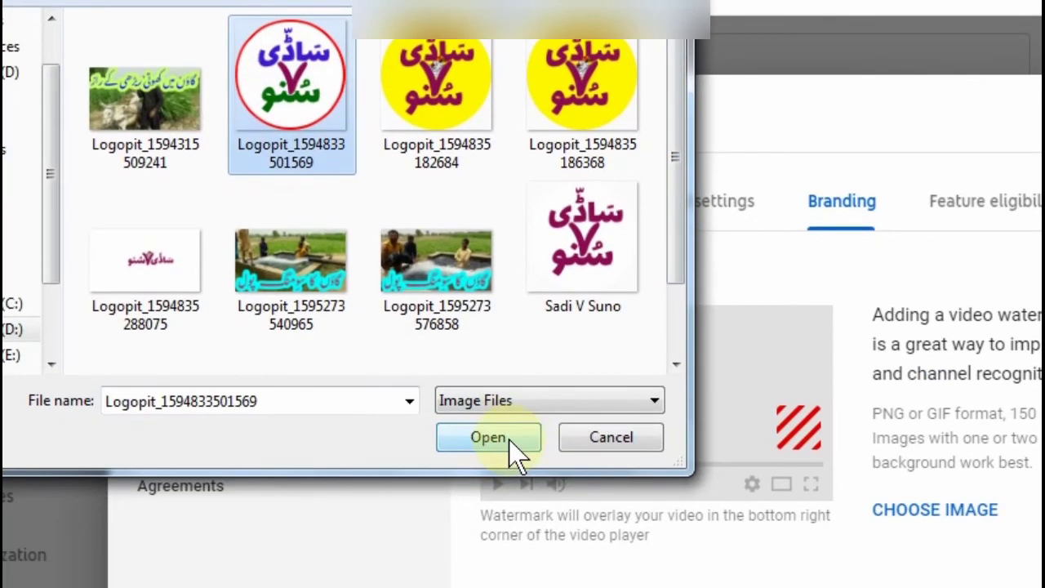
{"action": "left_click", "coordinate": [490, 438]}
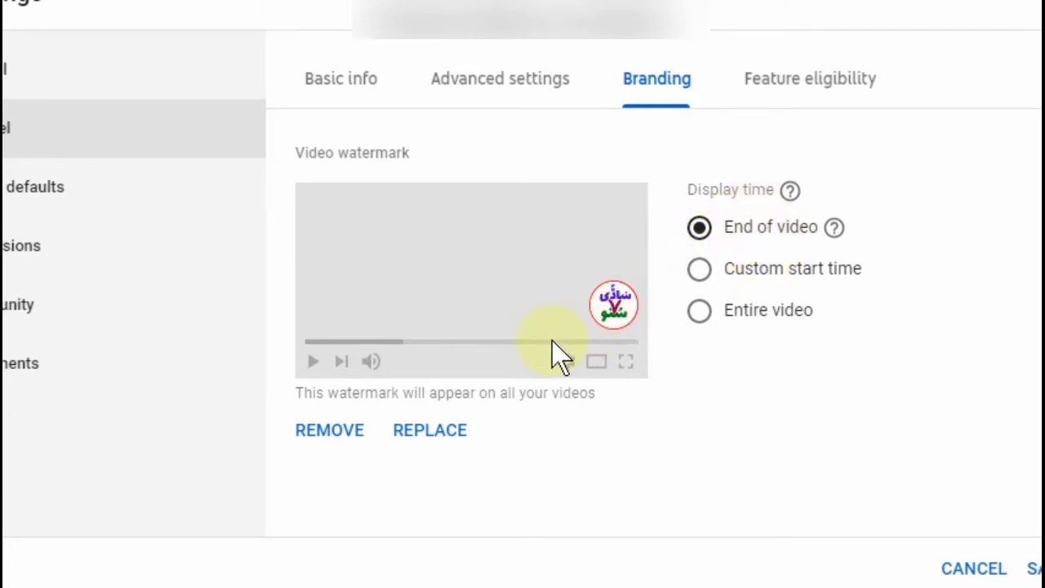
{"action": "left_click", "coordinate": [701, 314]}
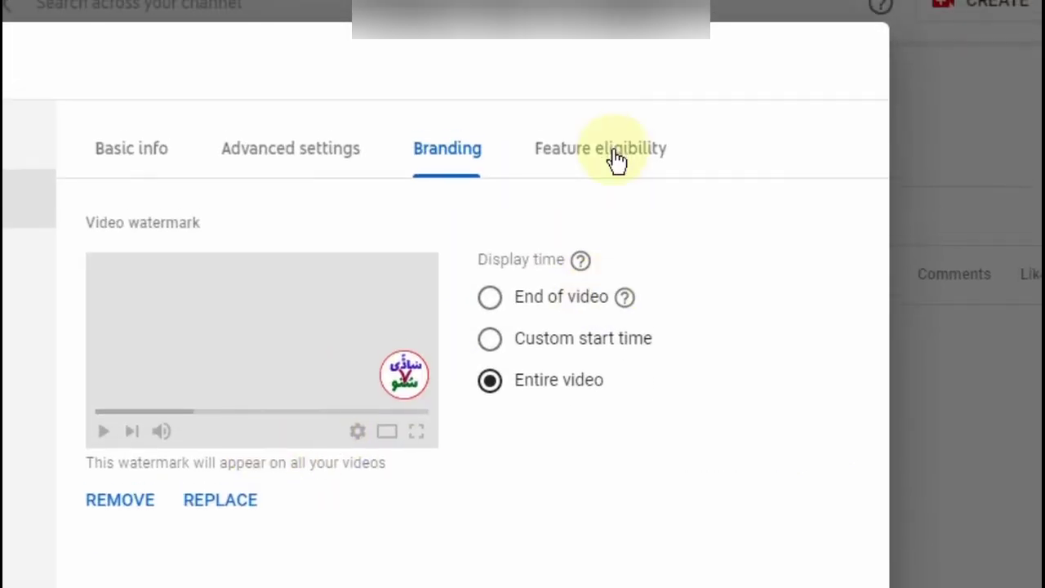
Step: Review the channel's features that require phone verification and start verifying the phone number
{"action": "left_click", "coordinate": [617, 160]}
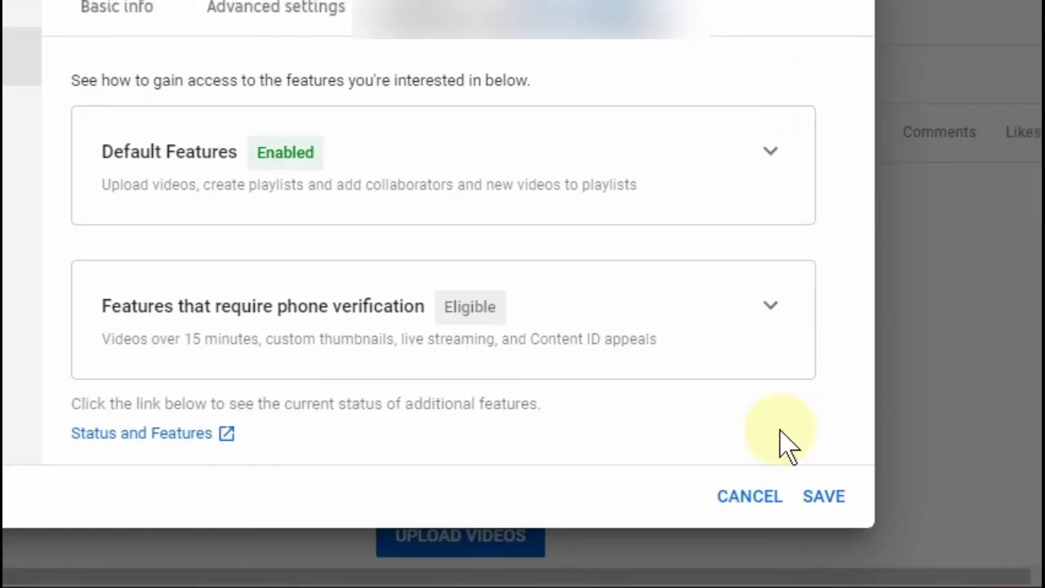
{"action": "left_click", "coordinate": [770, 310]}
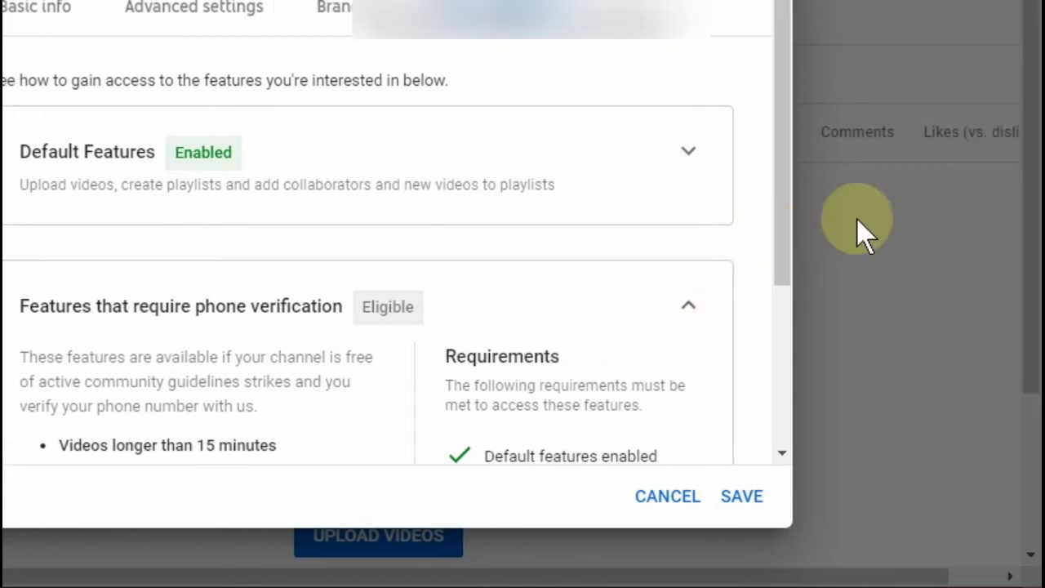
{"action": "scroll", "coordinate": [796, 269], "scroll_direction": "down", "scroll_amount": 1}
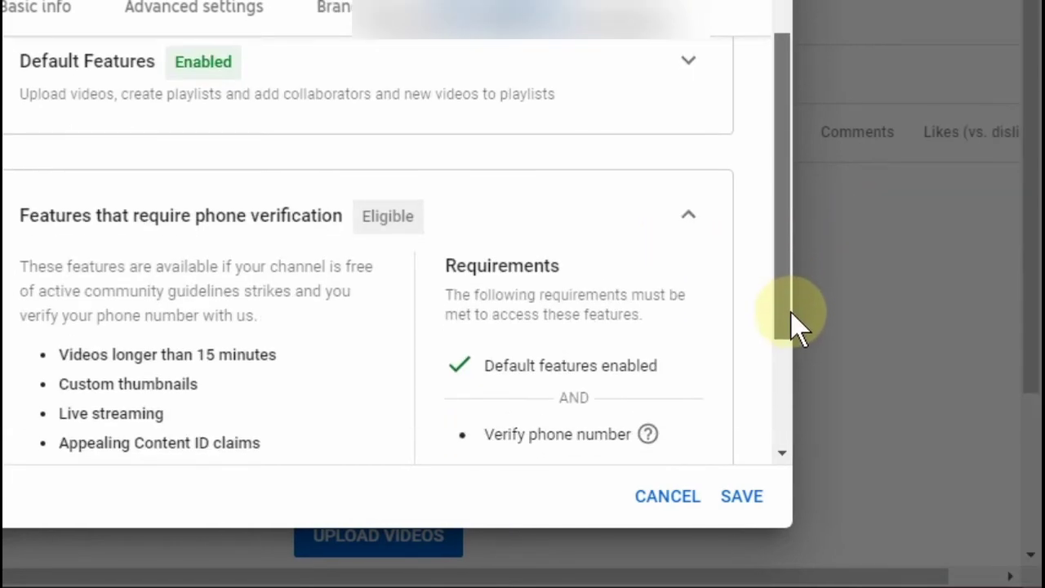
{"action": "scroll", "coordinate": [791, 312], "scroll_direction": "down", "scroll_amount": 2}
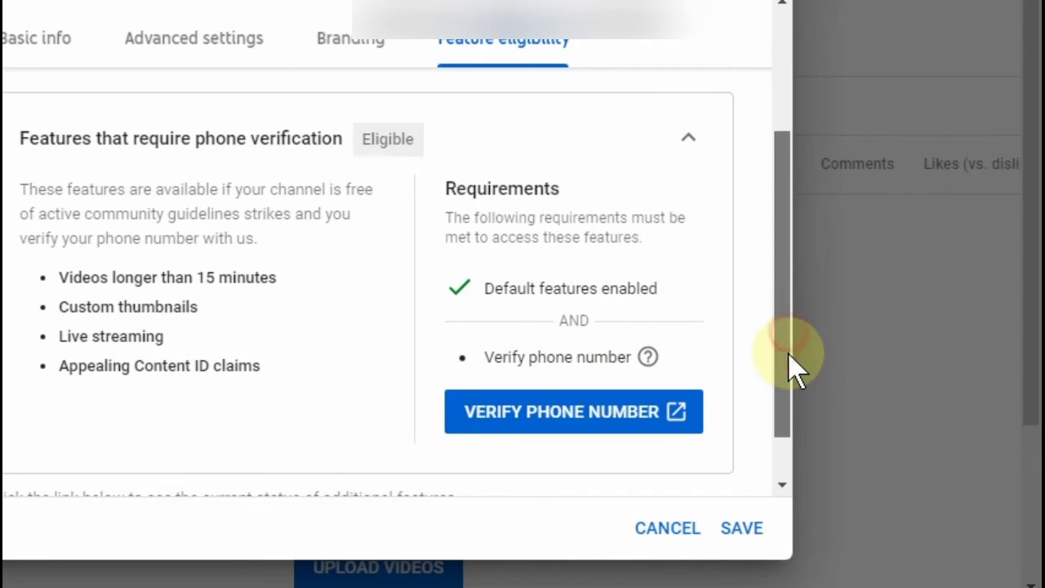
{"action": "scroll", "coordinate": [789, 363], "scroll_direction": "down", "scroll_amount": 1}
{"action": "left_click", "coordinate": [604, 374]}
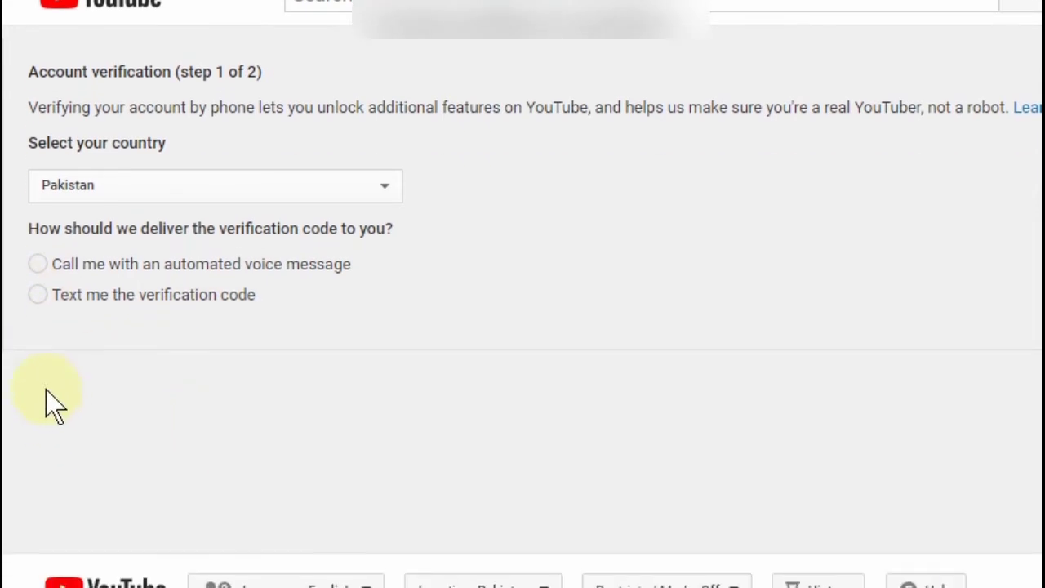
Step: Choose to receive the verification code by text message, enter the phone number and submit the request
{"action": "left_click", "coordinate": [37, 298]}
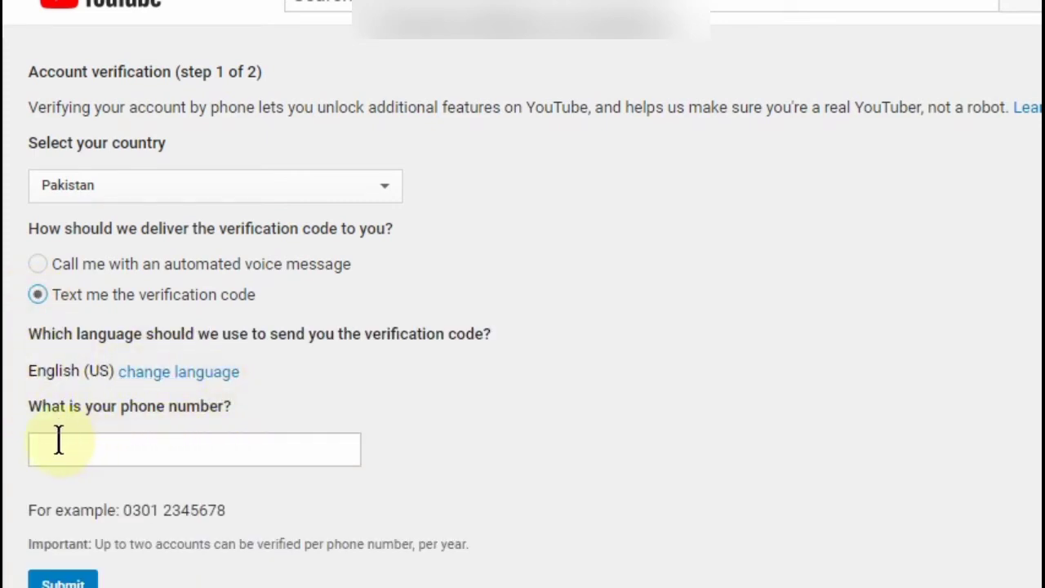
{"action": "left_click", "coordinate": [158, 441]}
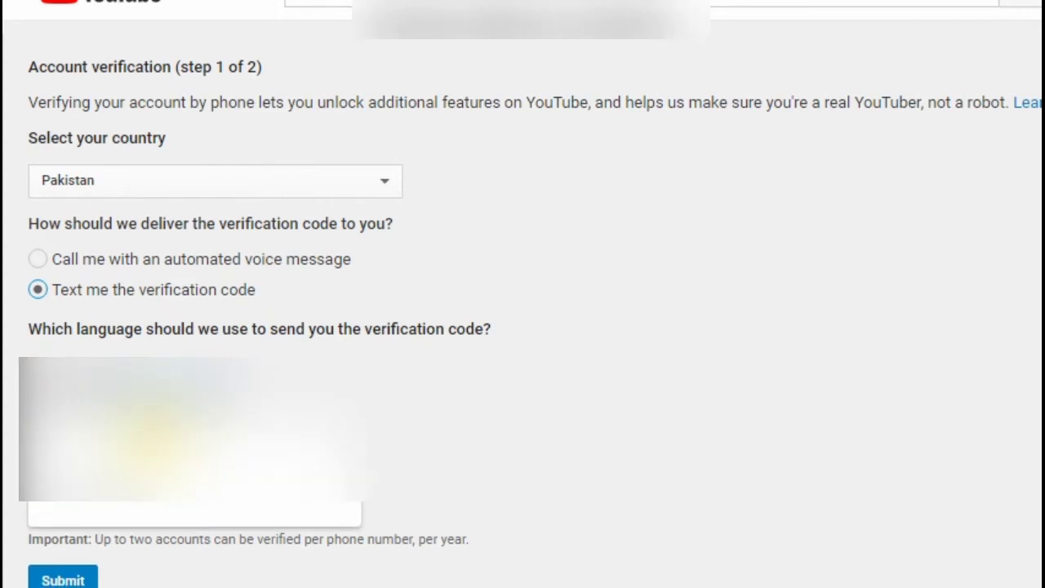
{"action": "scroll", "coordinate": [523, 294], "scroll_direction": "down", "scroll_amount": 1}
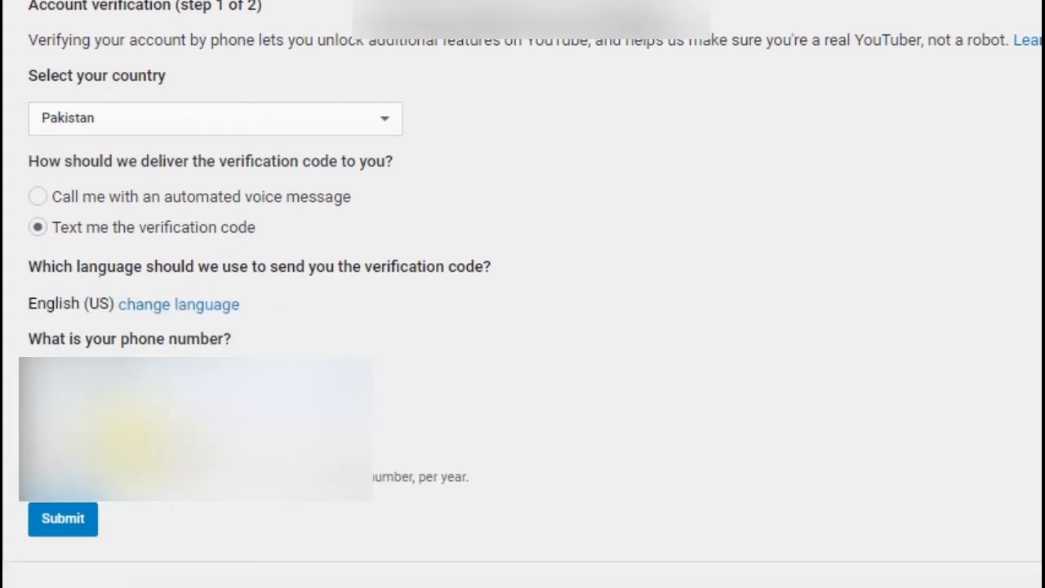
{"action": "scroll", "coordinate": [236, 424], "scroll_direction": "down", "scroll_amount": 1}
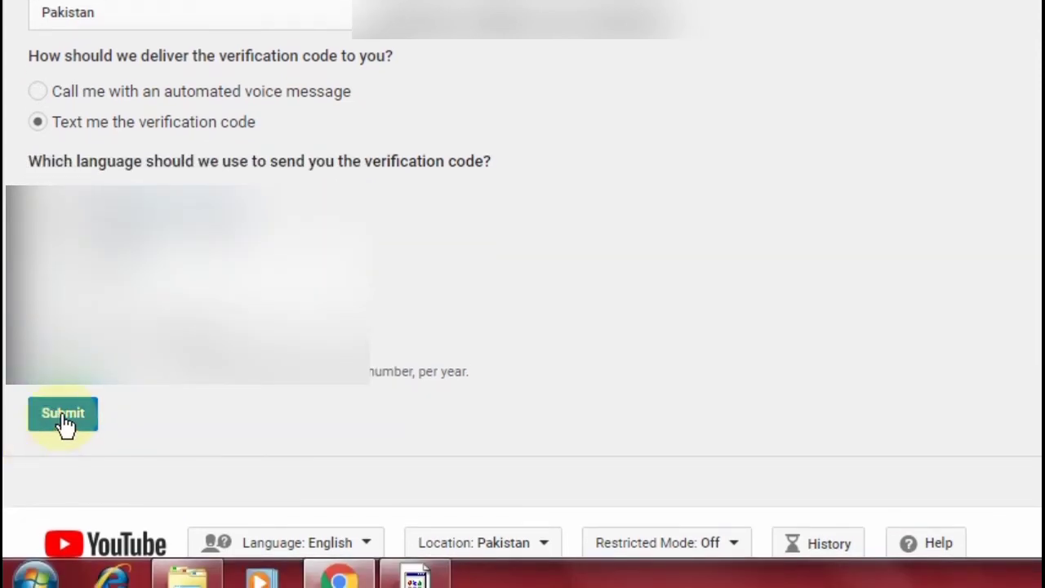
{"action": "left_click", "coordinate": [66, 416]}
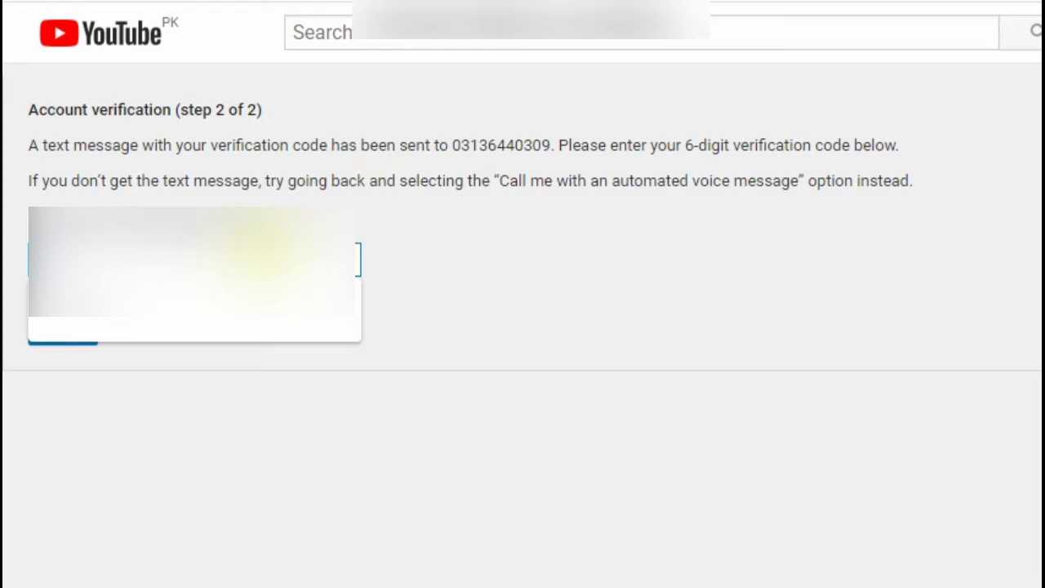
Step: Enter the 6-digit verification code, submit it and close the account verification page
{"action": "key", "text": "Escape"}
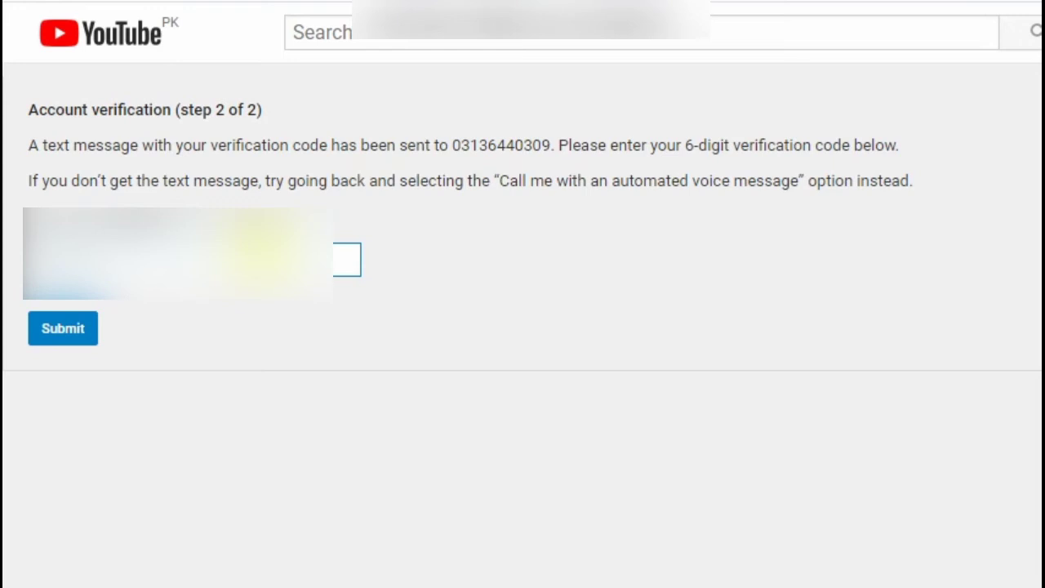
{"action": "left_click", "coordinate": [68, 336]}
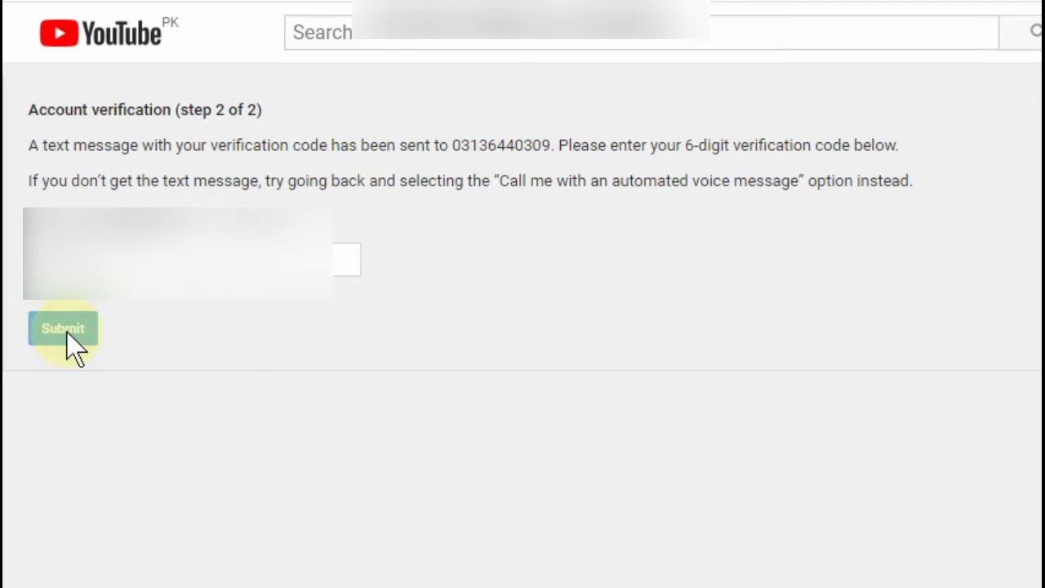
{"action": "left_click", "coordinate": [68, 334]}
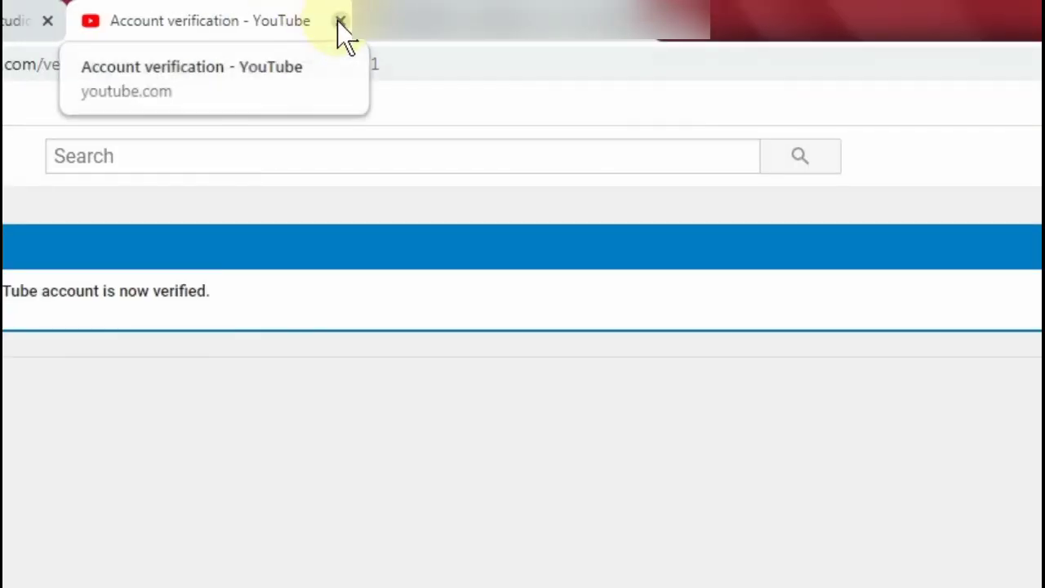
{"action": "left_click", "coordinate": [340, 21]}
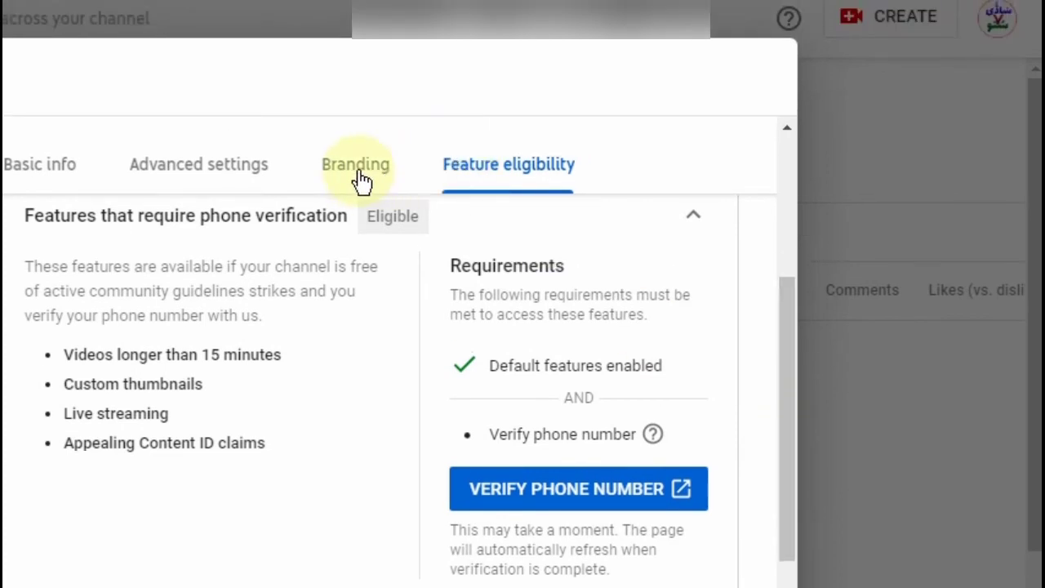
Step: Recheck the channel's branding, advanced settings and basic info, and save the settings
{"action": "left_click", "coordinate": [361, 181]}
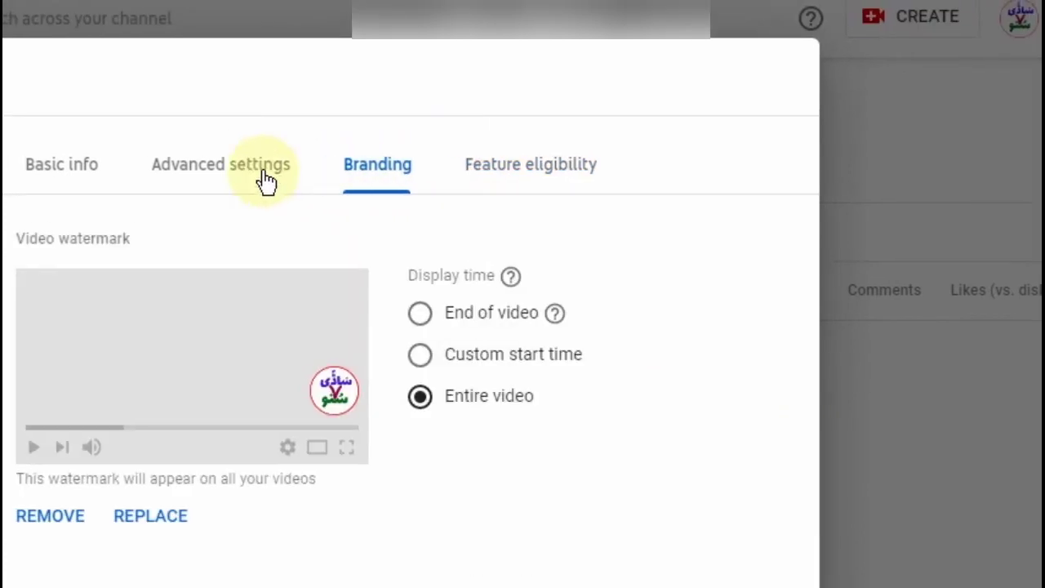
{"action": "left_click", "coordinate": [245, 175]}
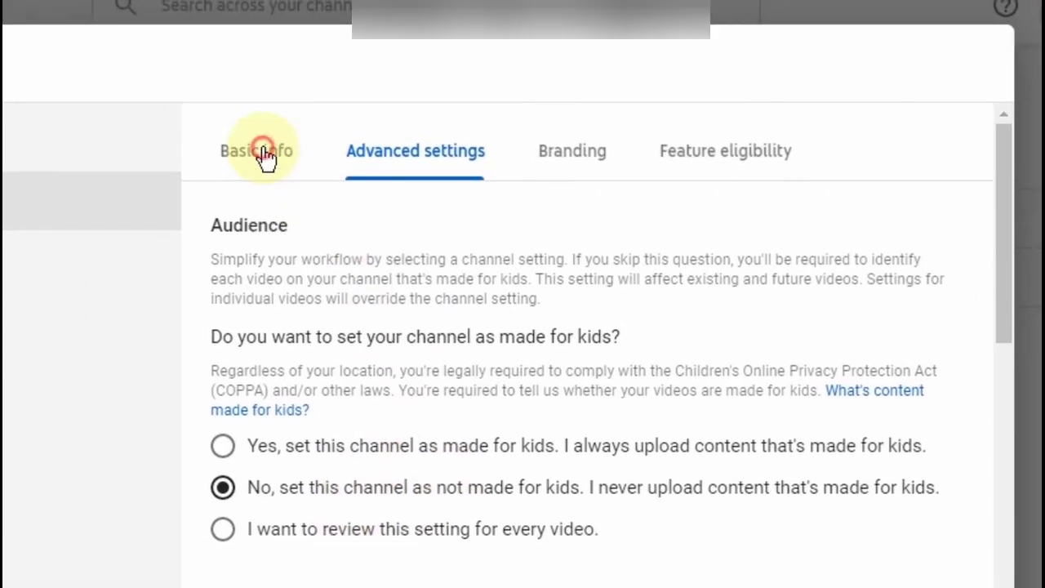
{"action": "left_click", "coordinate": [187, 90]}
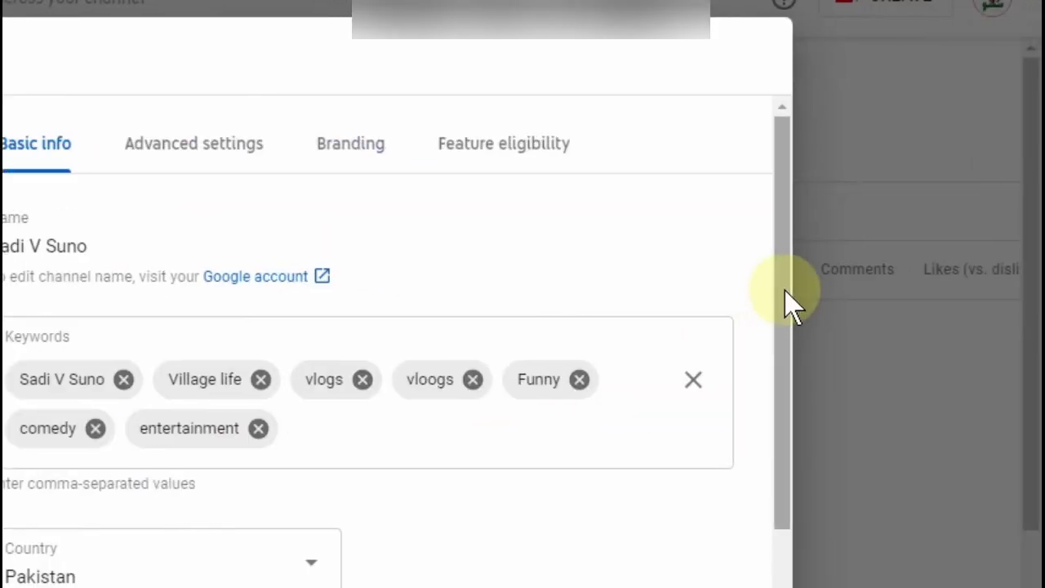
{"action": "left_click_drag", "start_coordinate": [785, 291], "coordinate": [784, 198]}
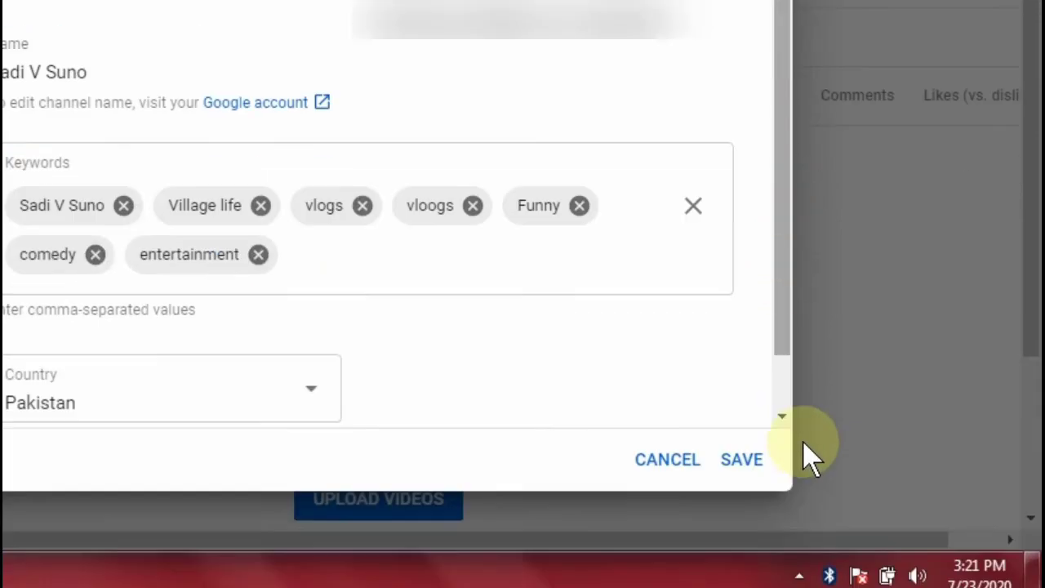
{"action": "left_click", "coordinate": [745, 452]}
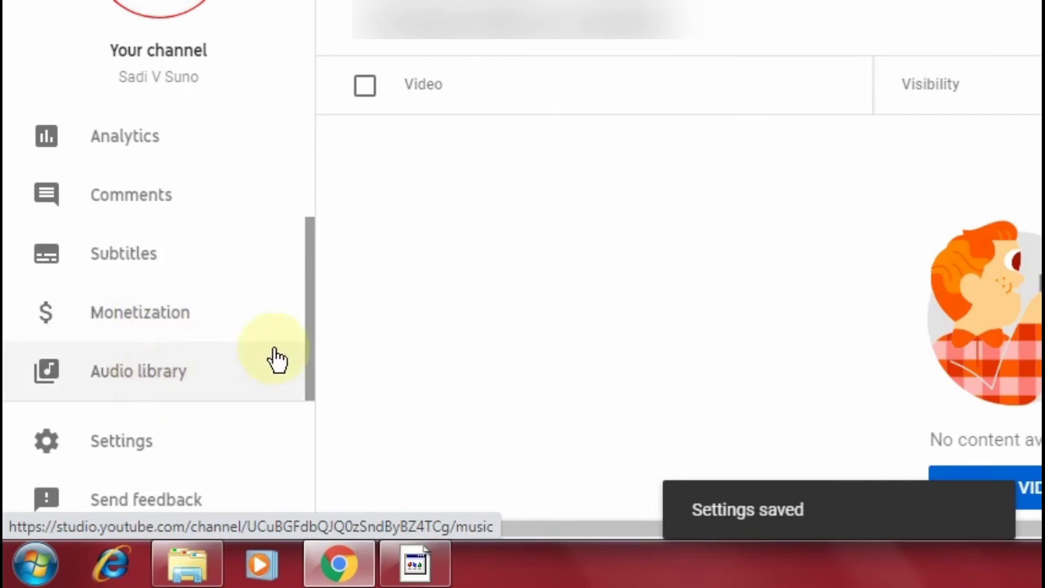
Step: Reopen the channel settings and check the saved audience, watermark and feature eligibility
{"action": "left_click", "coordinate": [131, 447]}
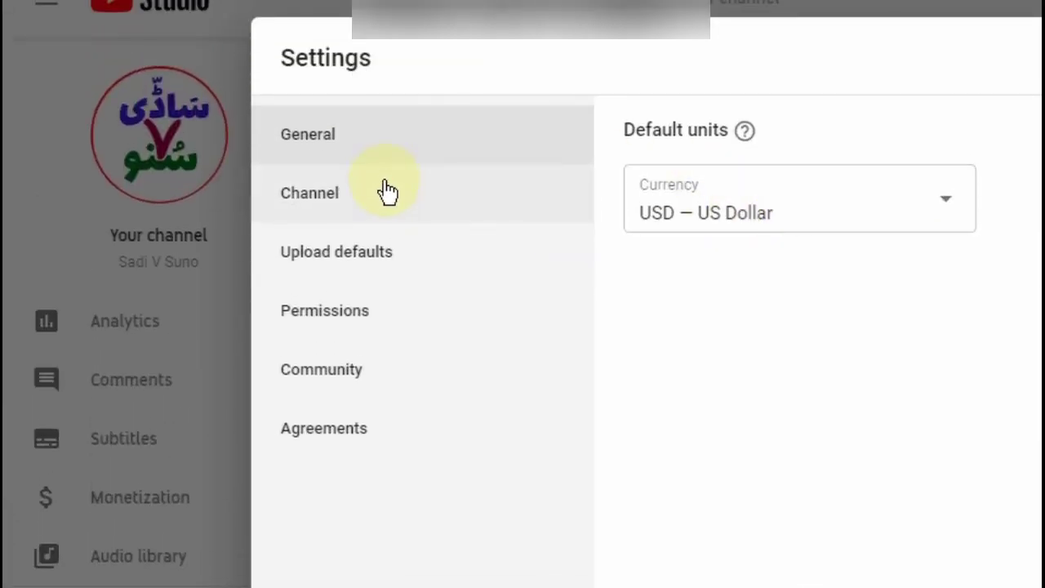
{"action": "left_click", "coordinate": [388, 190]}
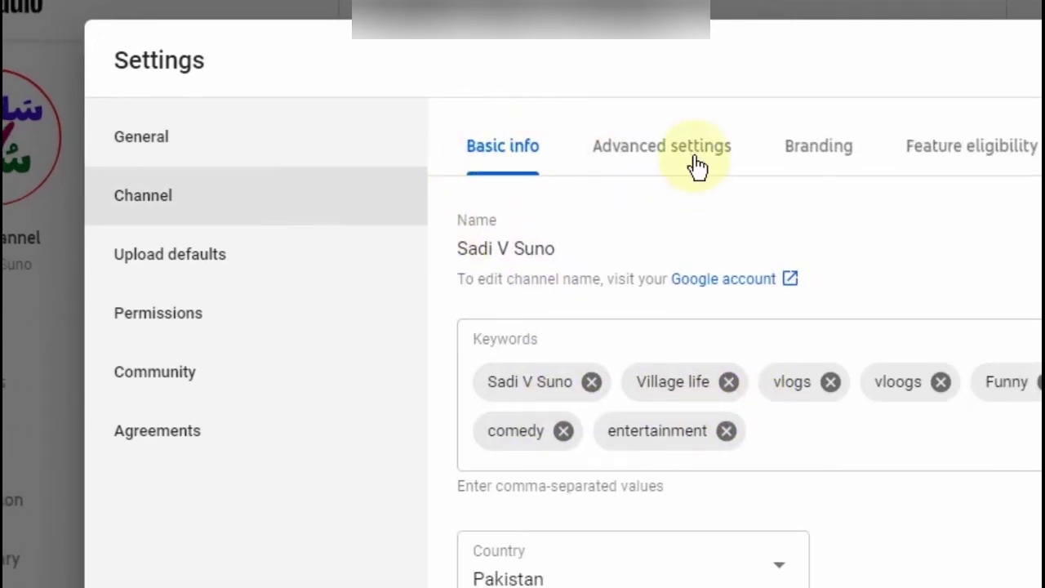
{"action": "left_click", "coordinate": [859, 152]}
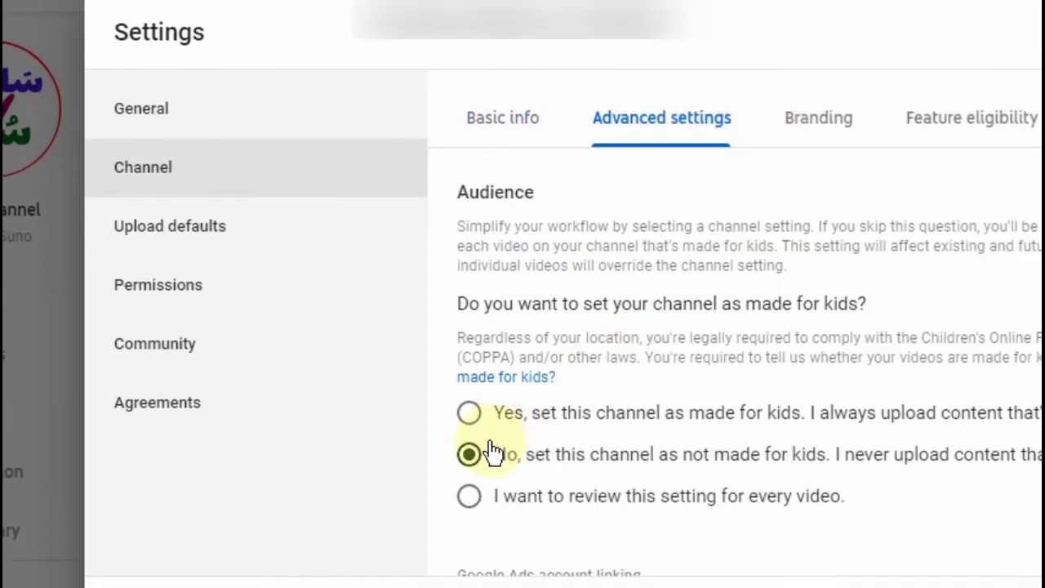
{"action": "left_click", "coordinate": [837, 96]}
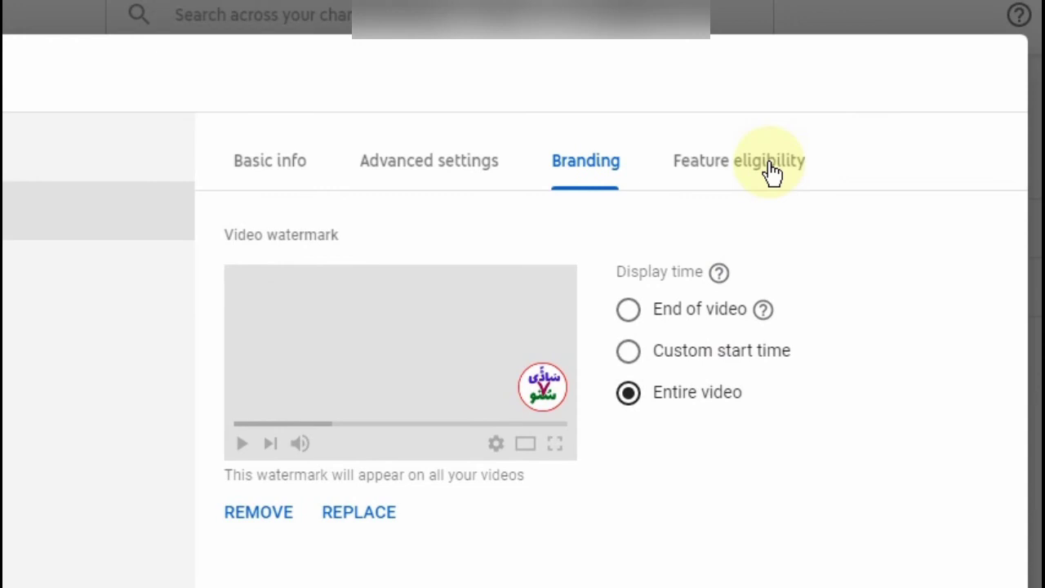
{"action": "left_click", "coordinate": [919, 73]}
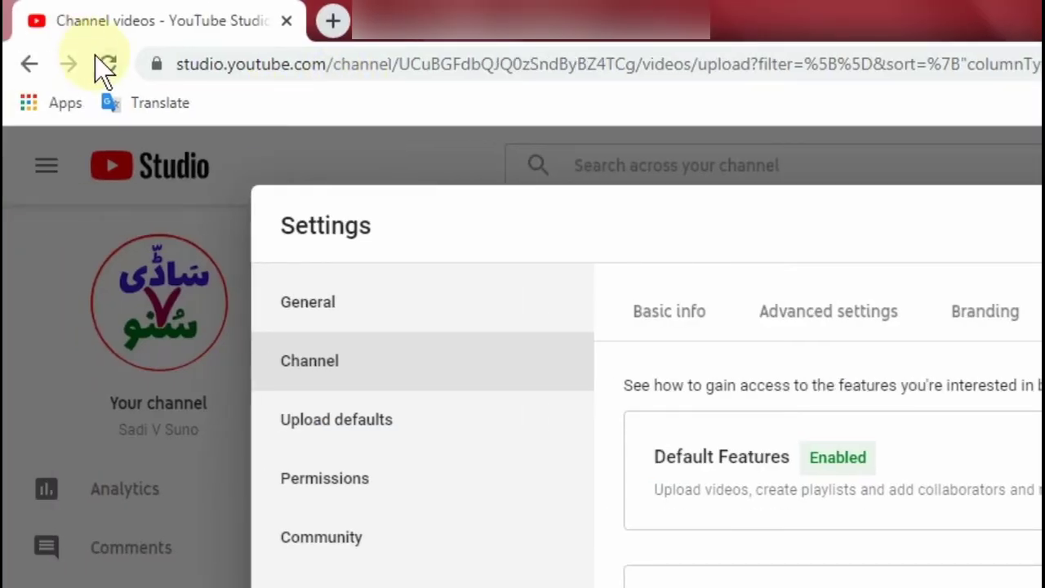
Step: Reload the Studio page and check the channel's feature eligibility for the phone verification status
{"action": "left_click", "coordinate": [103, 62]}
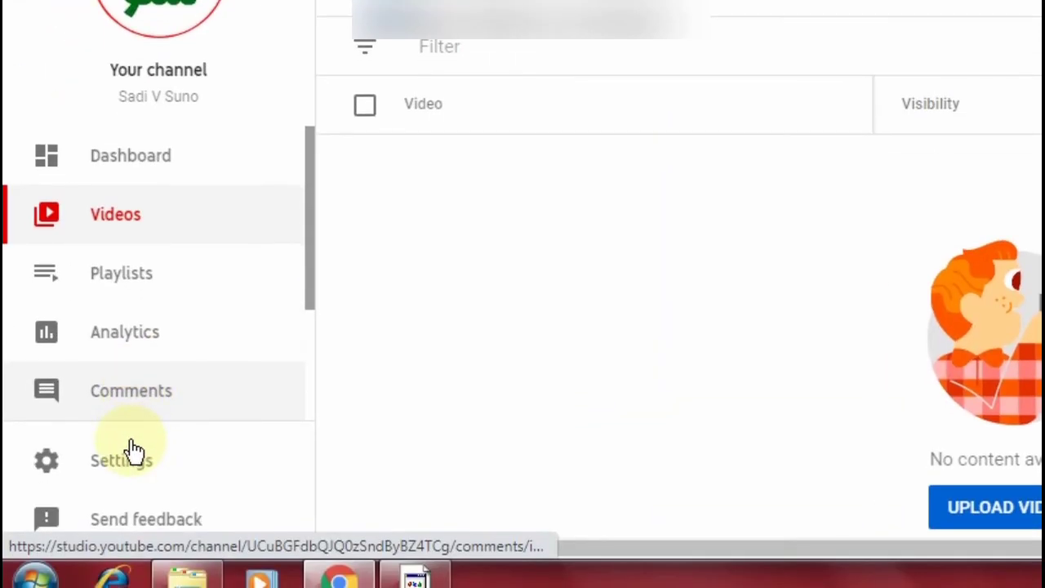
{"action": "left_click", "coordinate": [121, 445]}
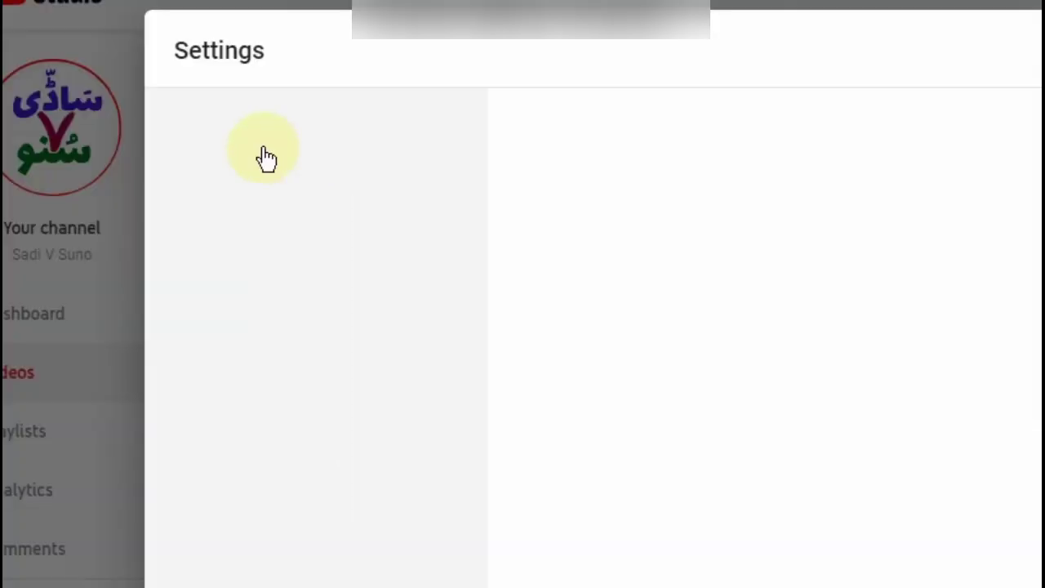
{"action": "left_click", "coordinate": [276, 200]}
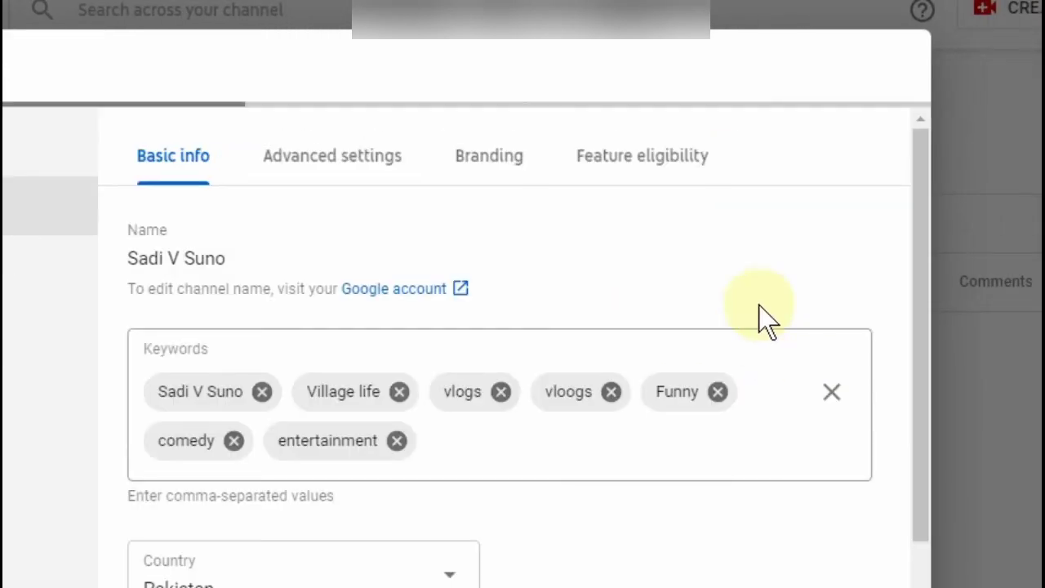
{"action": "left_click", "coordinate": [682, 163]}
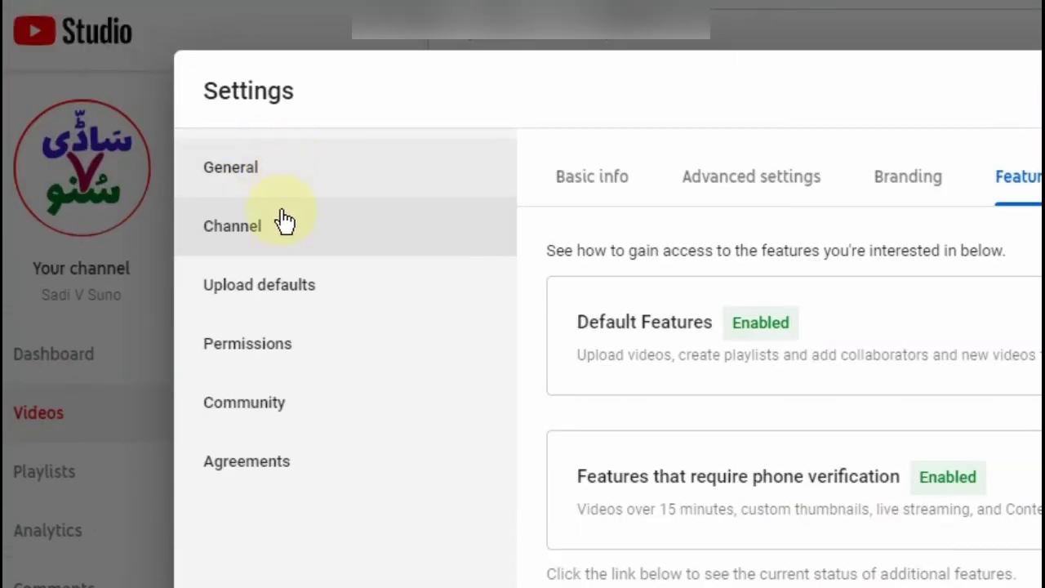
Step: Open the upload defaults and examine the default video title and description fields, including the description's character limit
{"action": "left_click", "coordinate": [293, 302]}
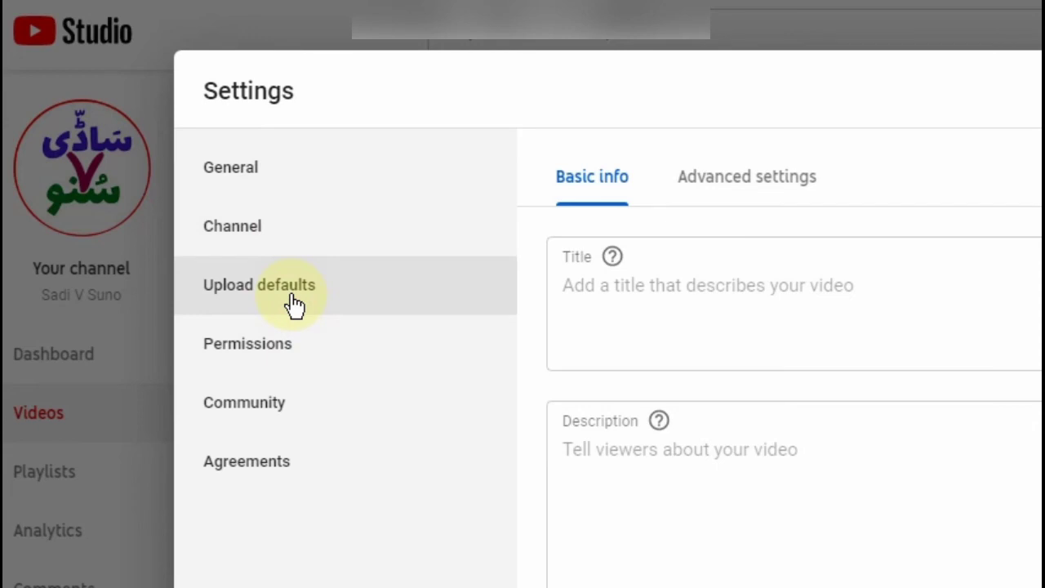
{"action": "left_click", "coordinate": [602, 294]}
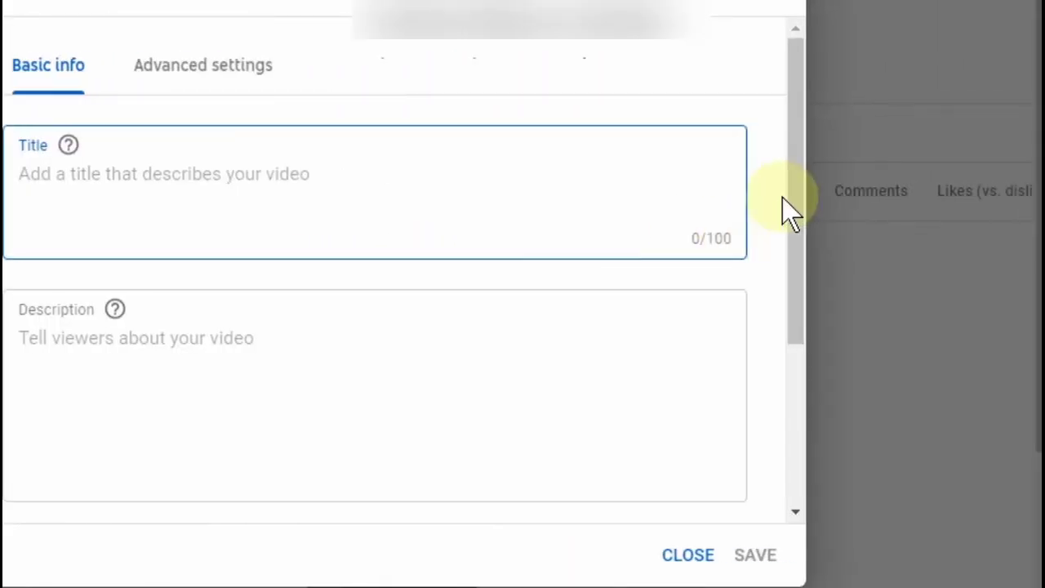
{"action": "left_click_drag", "start_coordinate": [786, 205], "coordinate": [790, 253]}
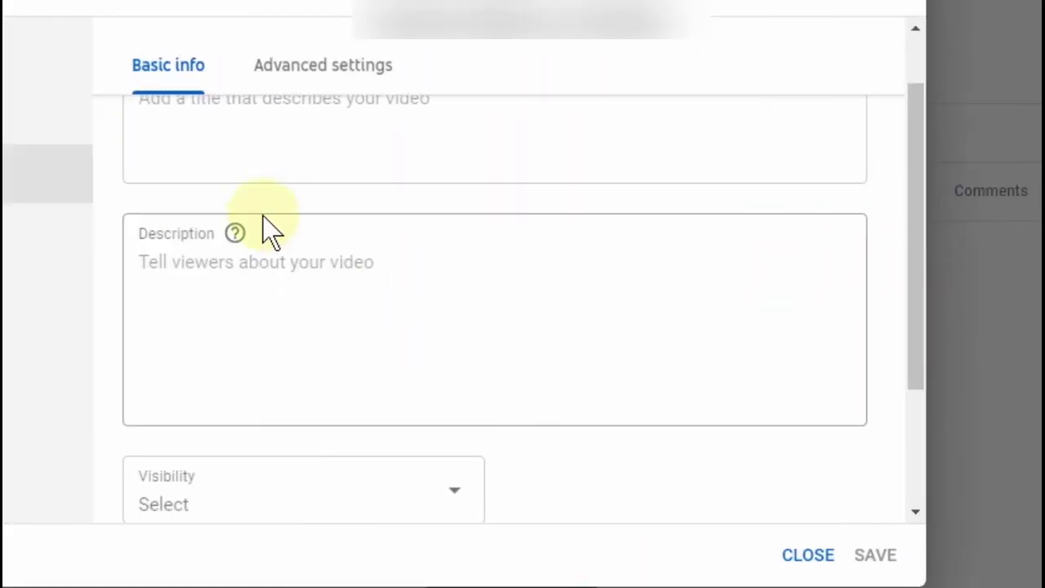
{"action": "left_click", "coordinate": [261, 284]}
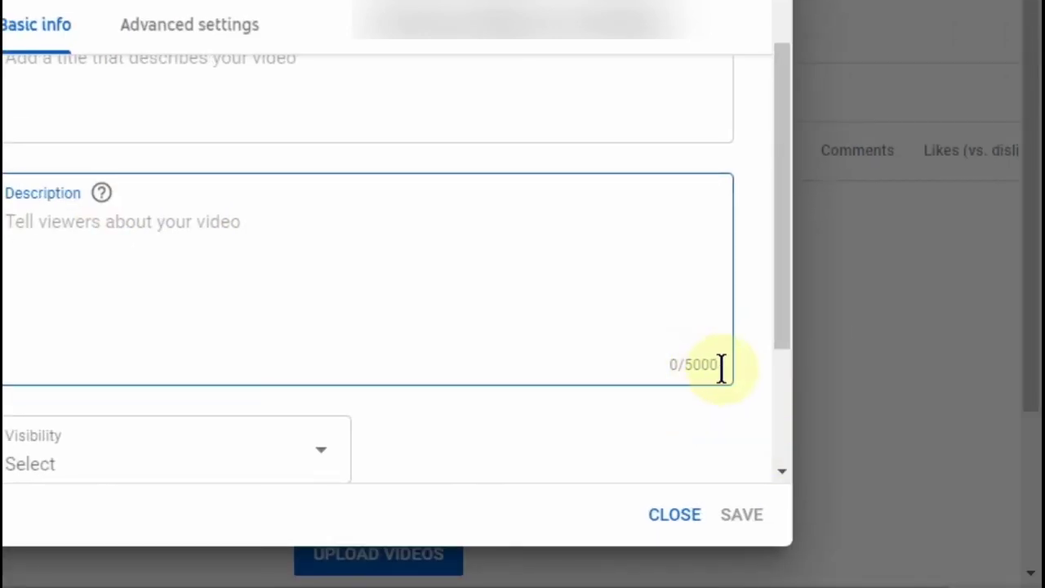
{"action": "left_click", "coordinate": [724, 367]}
{"action": "left_click", "coordinate": [695, 368]}
{"action": "left_click", "coordinate": [690, 368]}
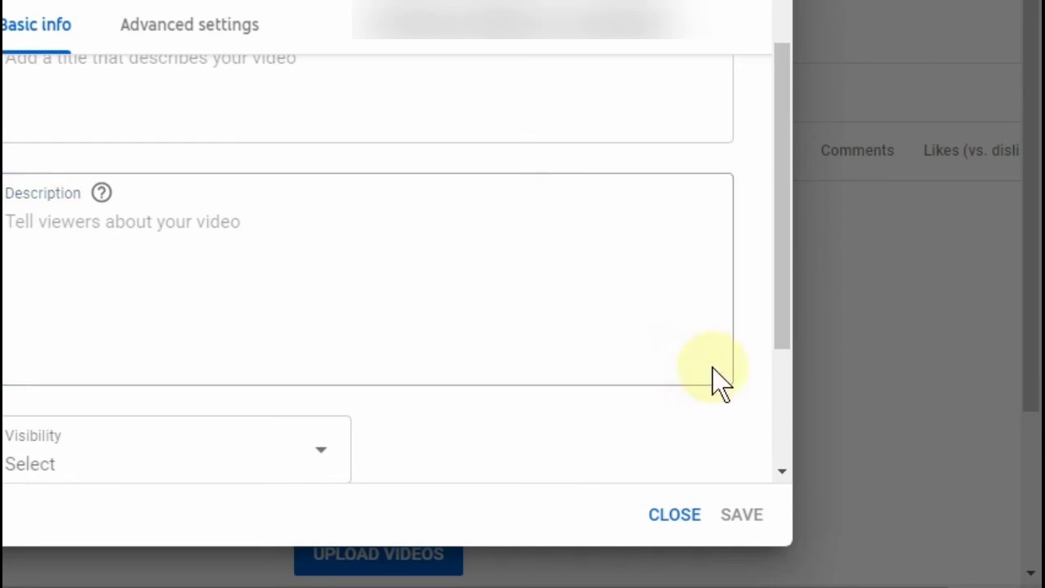
{"action": "left_click", "coordinate": [688, 369]}
{"action": "left_click", "coordinate": [684, 365]}
{"action": "left_click", "coordinate": [612, 311]}
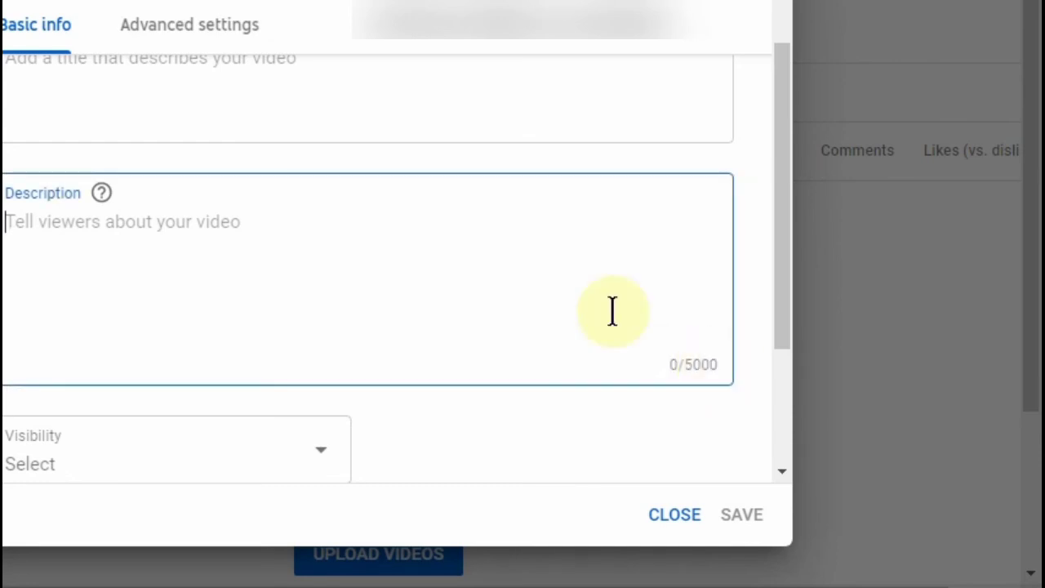
{"action": "left_click", "coordinate": [76, 217]}
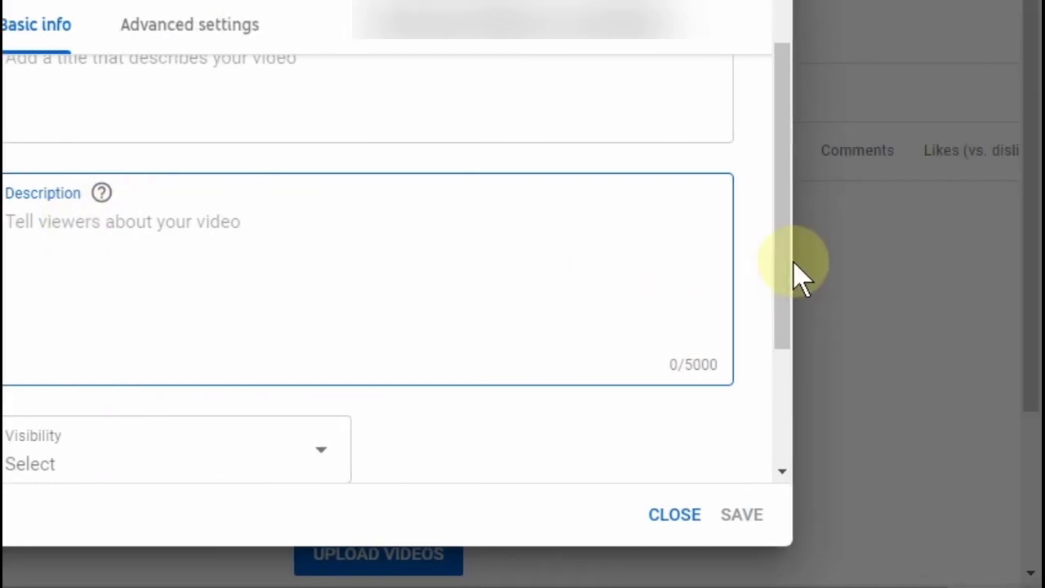
Step: Set the default upload visibility to Public and activate the empty default tags field
{"action": "left_click", "coordinate": [972, 299]}
{"action": "scroll", "coordinate": [786, 300], "scroll_direction": "down", "scroll_amount": 3}
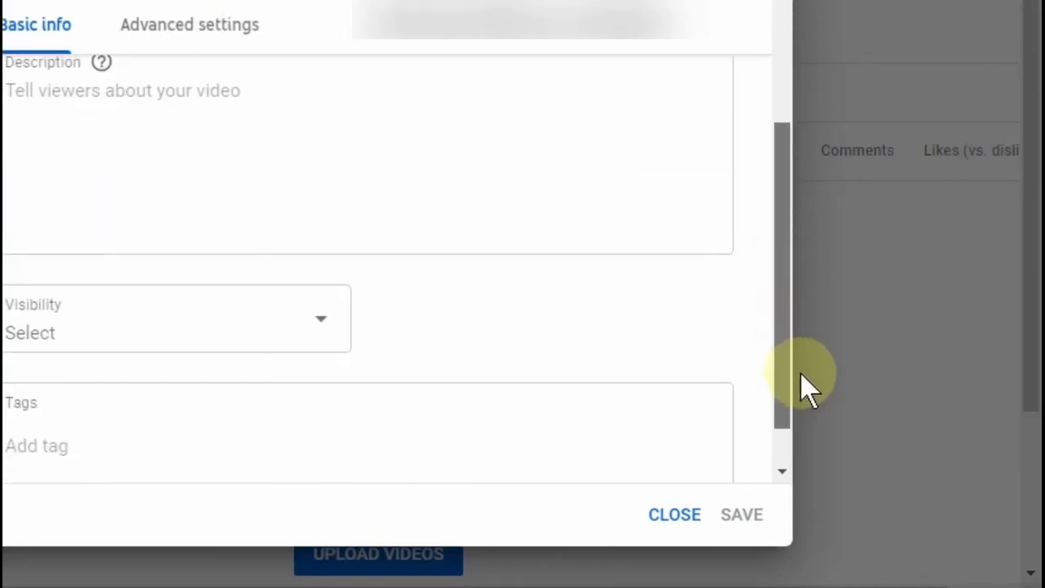
{"action": "left_click", "coordinate": [333, 288]}
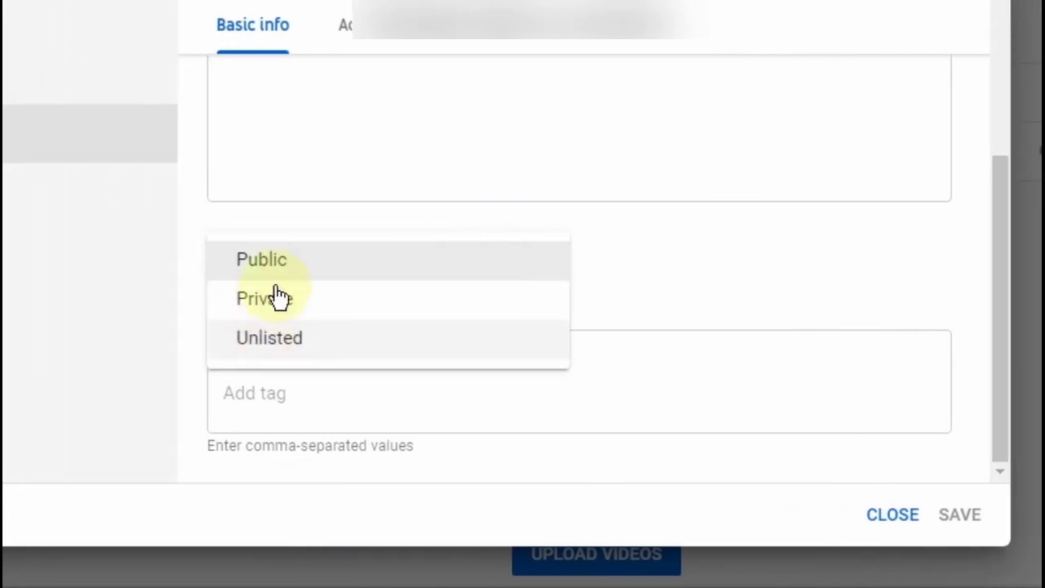
{"action": "left_click", "coordinate": [296, 268]}
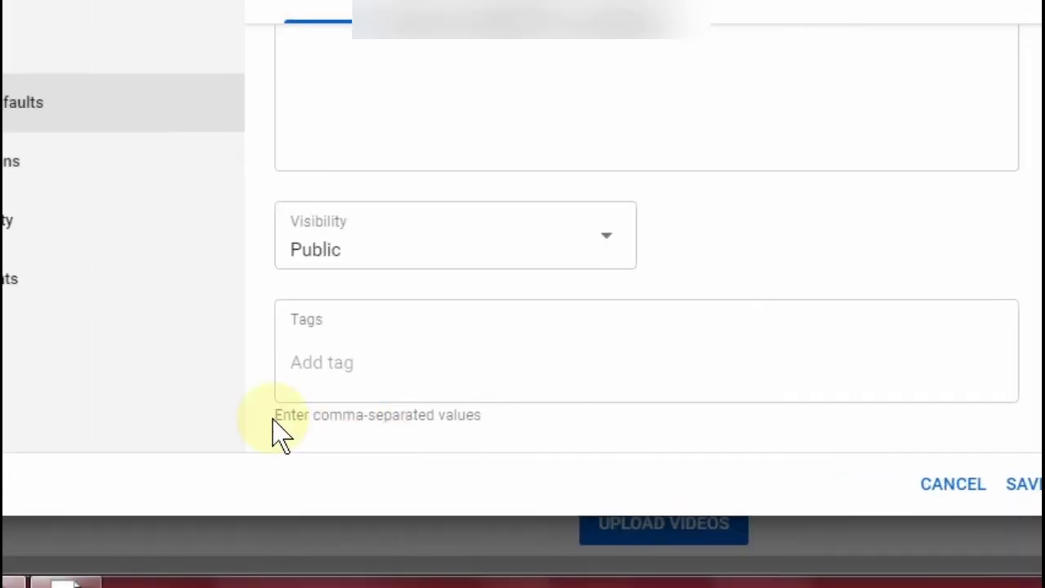
{"action": "left_click", "coordinate": [62, 397]}
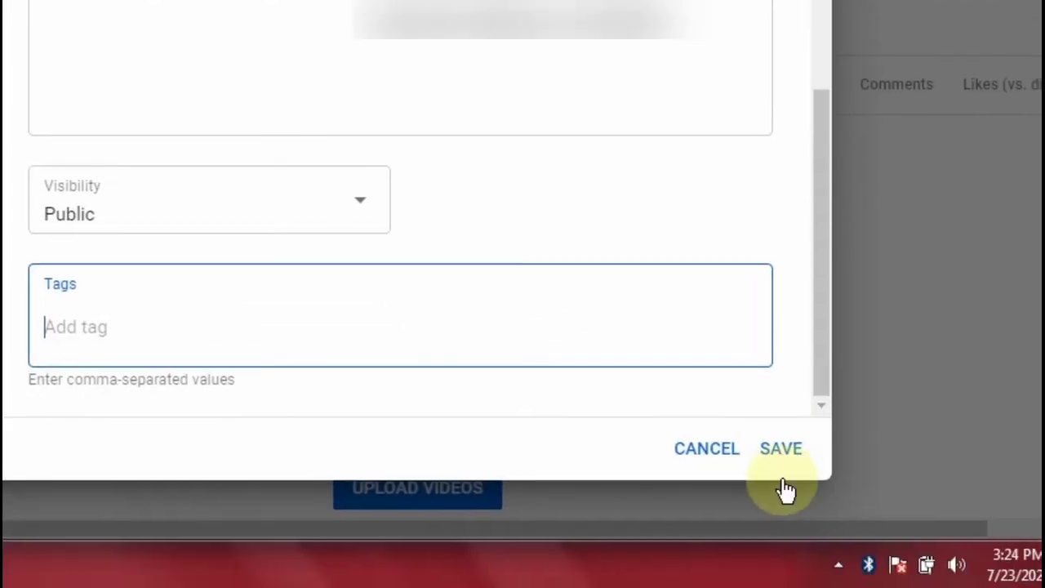
Step: Review the advanced upload defaults for language, captions and comments, and check the channel permissions settings
{"action": "left_click", "coordinate": [214, 152]}
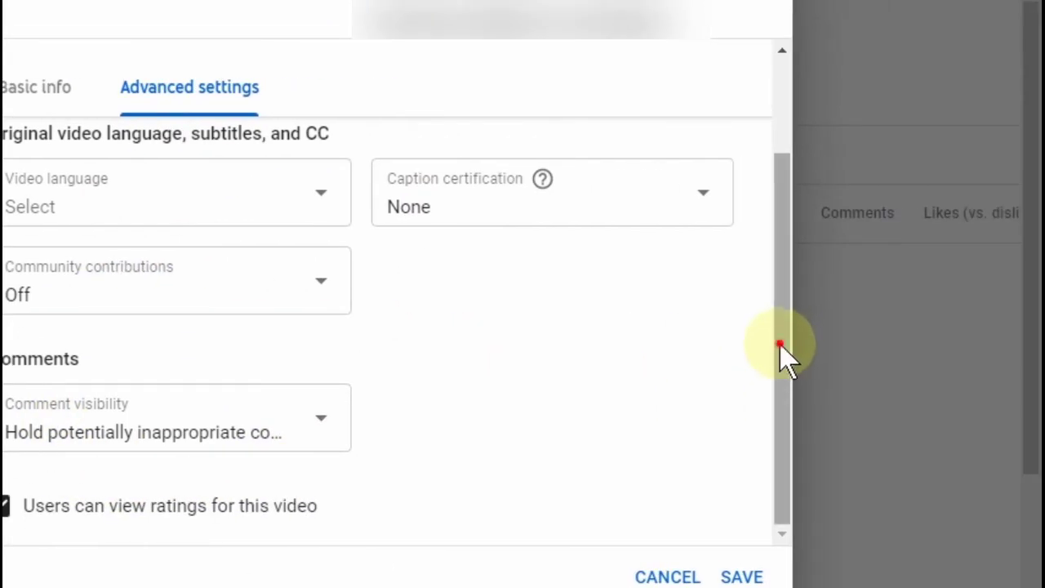
{"action": "left_click_drag", "start_coordinate": [782, 354], "coordinate": [787, 249]}
{"action": "left_click", "coordinate": [782, 533]}
{"action": "scroll", "coordinate": [791, 453], "scroll_direction": "down", "scroll_amount": 2}
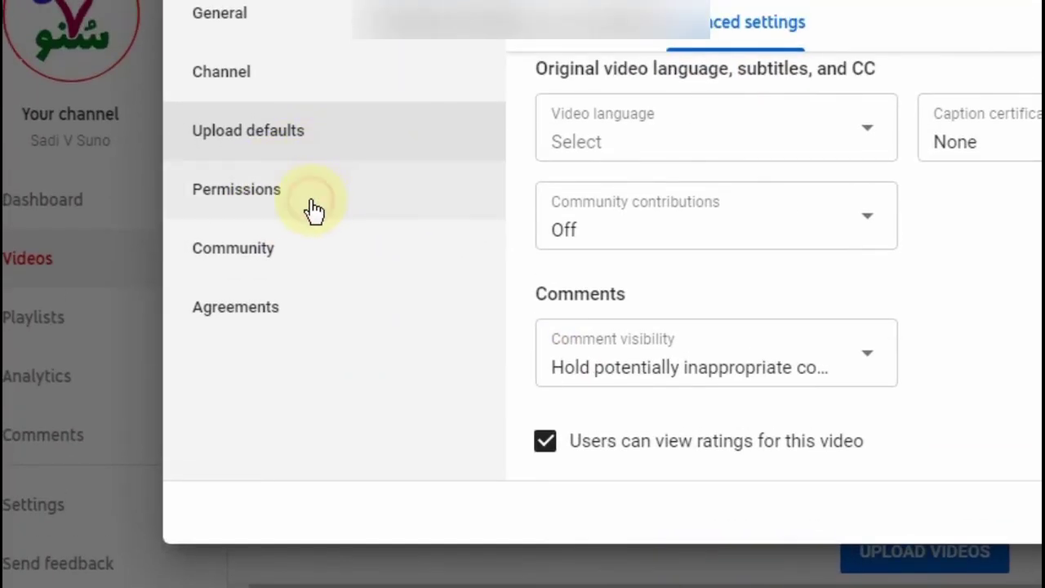
{"action": "left_click", "coordinate": [314, 211]}
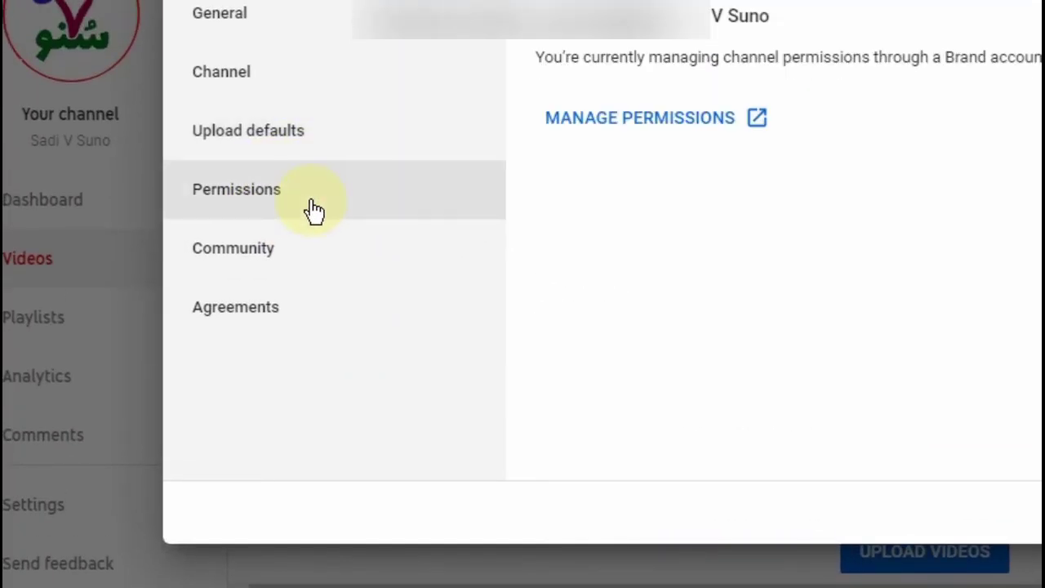
Step: Examine the community automated filters for moderators, approved users and hidden users
{"action": "left_click", "coordinate": [266, 253]}
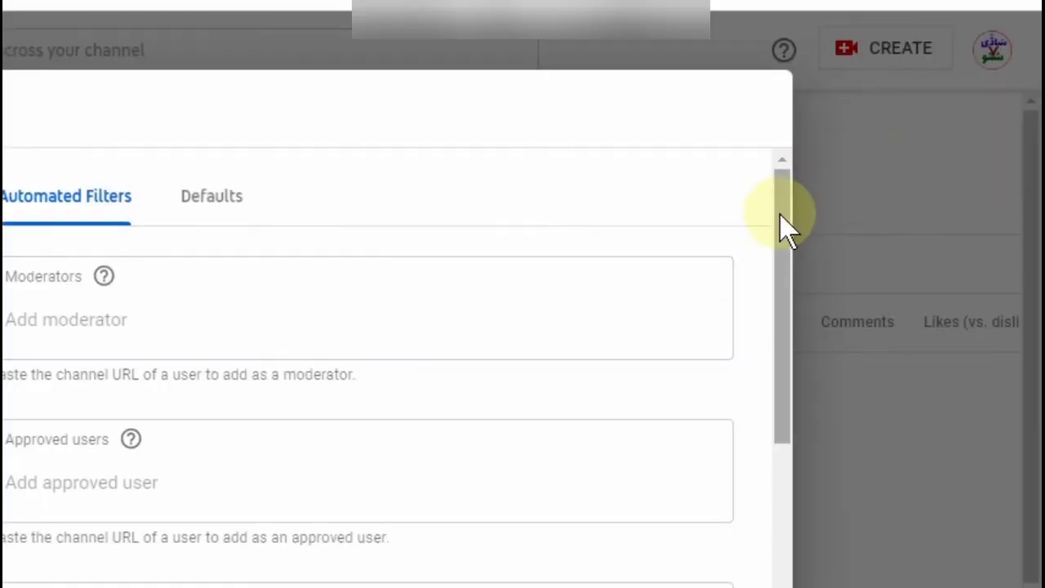
{"action": "left_click", "coordinate": [778, 215]}
{"action": "mouse_move", "coordinate": [778, 215]}
{"action": "left_mouse_down"}
{"action": "mouse_move", "coordinate": [795, 285]}
{"action": "mouse_move", "coordinate": [796, 216]}
{"action": "left_mouse_up"}
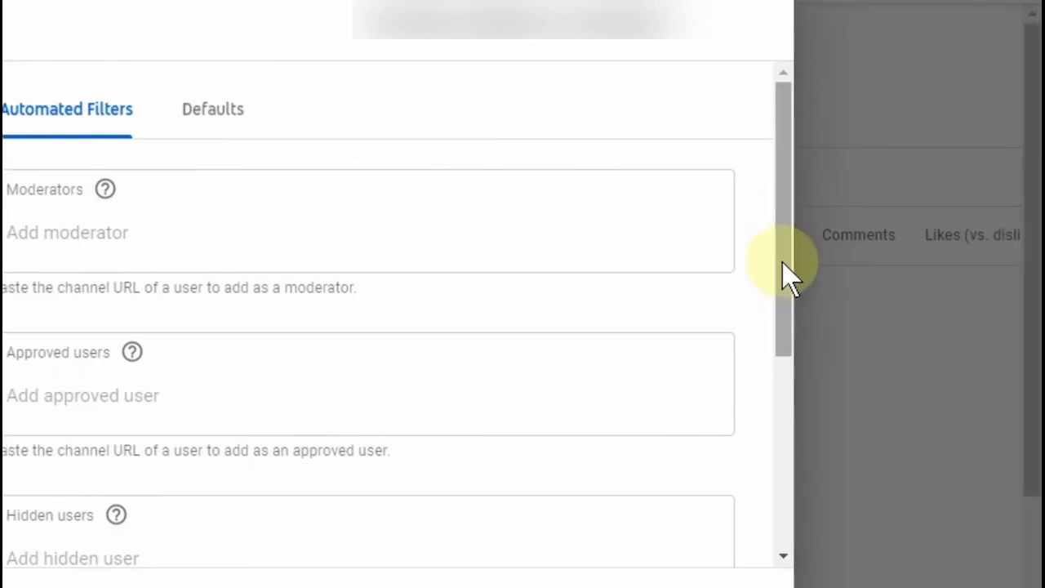
{"action": "left_click", "coordinate": [998, 263]}
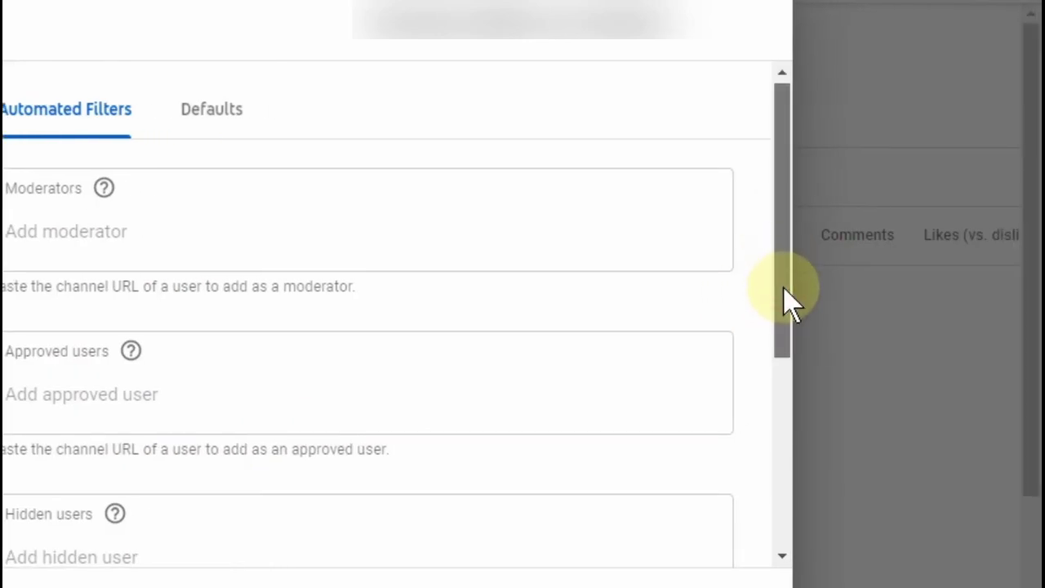
{"action": "left_click_drag", "start_coordinate": [791, 302], "coordinate": [793, 373]}
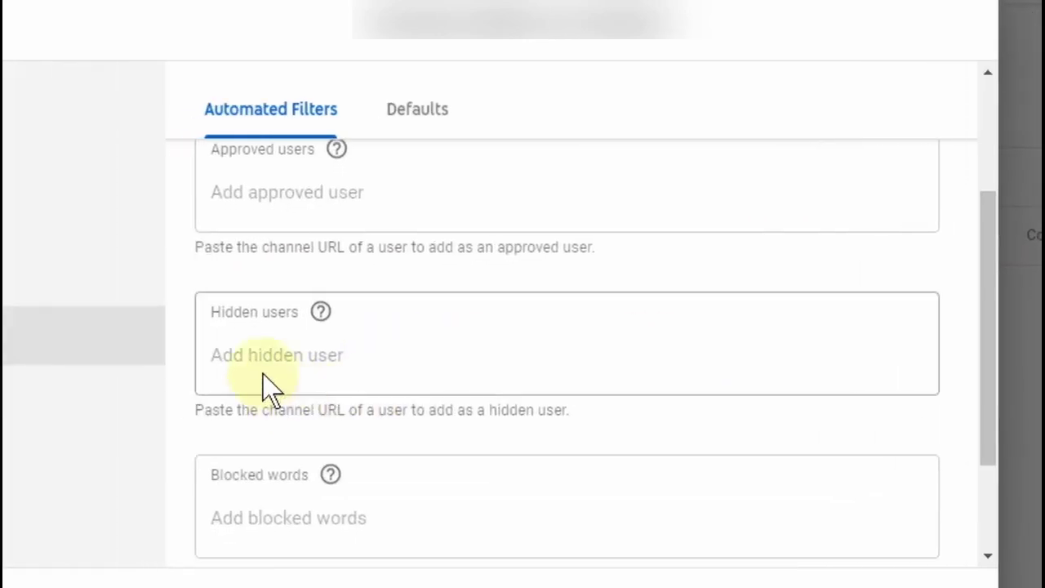
{"action": "left_click", "coordinate": [242, 351]}
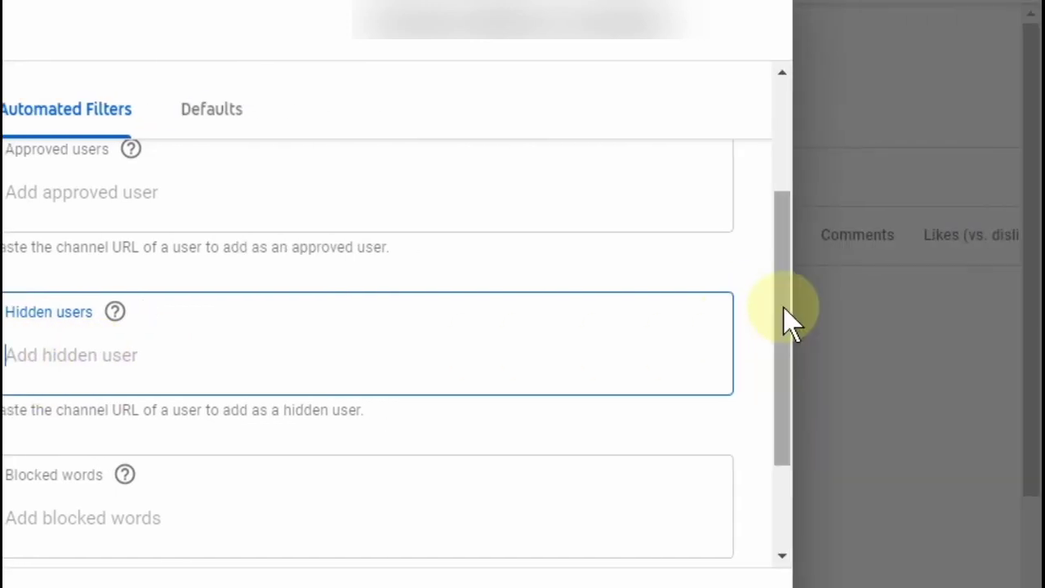
Step: Check the blocked words field and enable Block links in the community automated filters
{"action": "left_click", "coordinate": [788, 350]}
{"action": "scroll", "coordinate": [794, 376], "scroll_direction": "down", "scroll_amount": 2}
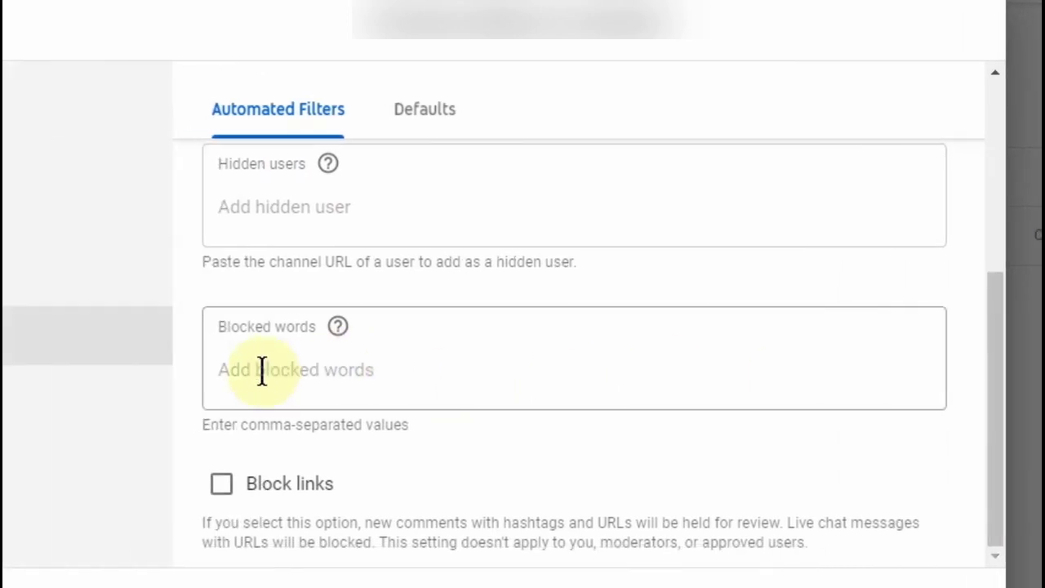
{"action": "left_click", "coordinate": [48, 390]}
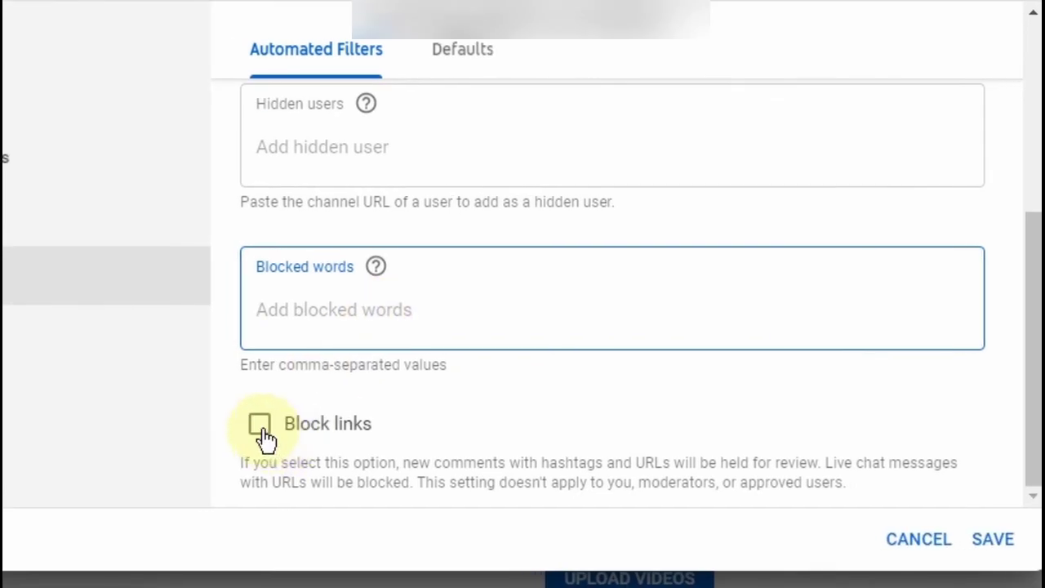
{"action": "left_click", "coordinate": [221, 483]}
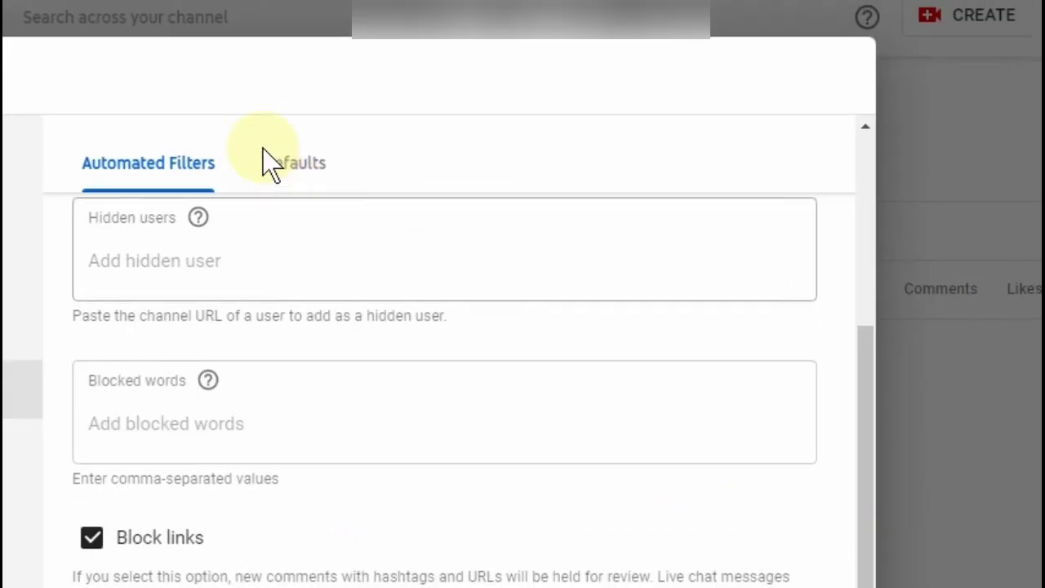
Step: Review the community comment defaults and choose Allow all comments for the Discussions tab
{"action": "left_click", "coordinate": [282, 164]}
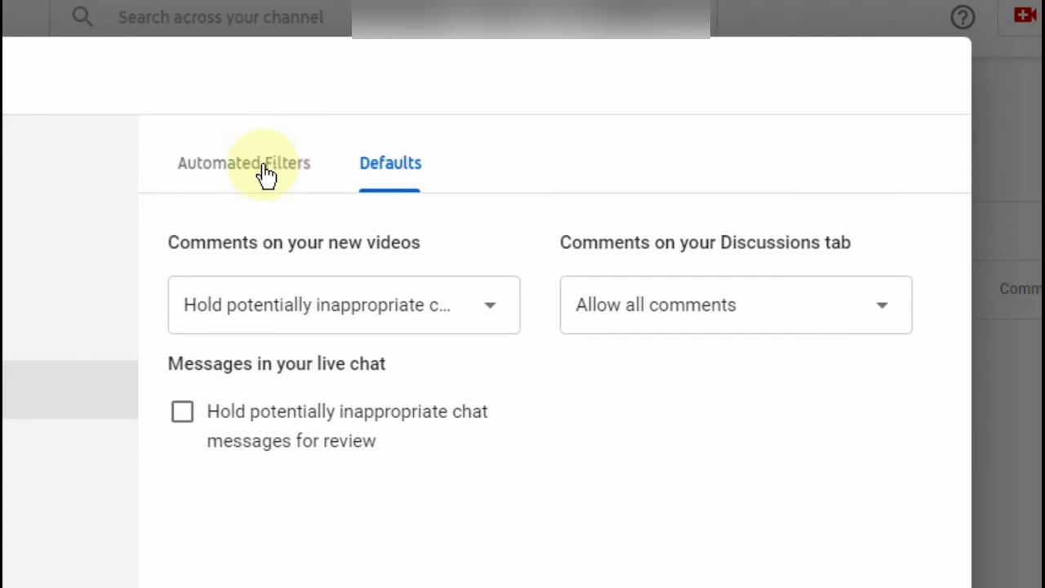
{"action": "left_click", "coordinate": [264, 168]}
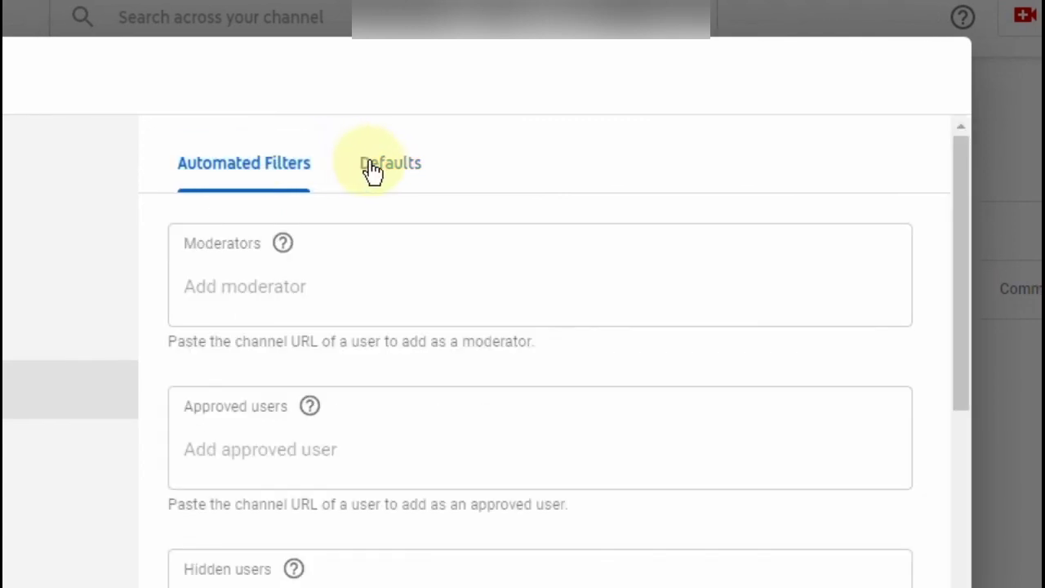
{"action": "left_click", "coordinate": [370, 170]}
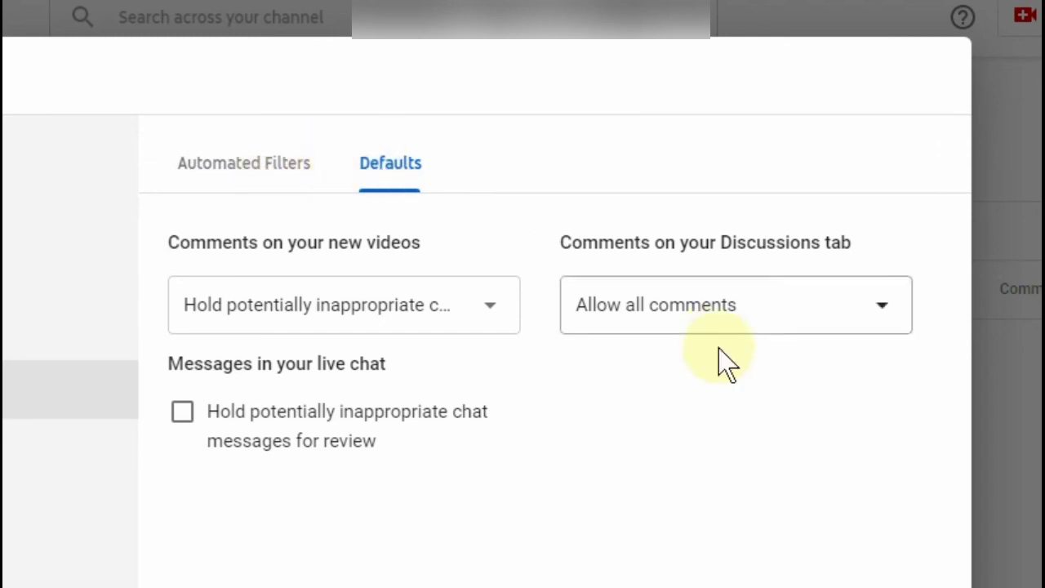
{"action": "left_click", "coordinate": [820, 314]}
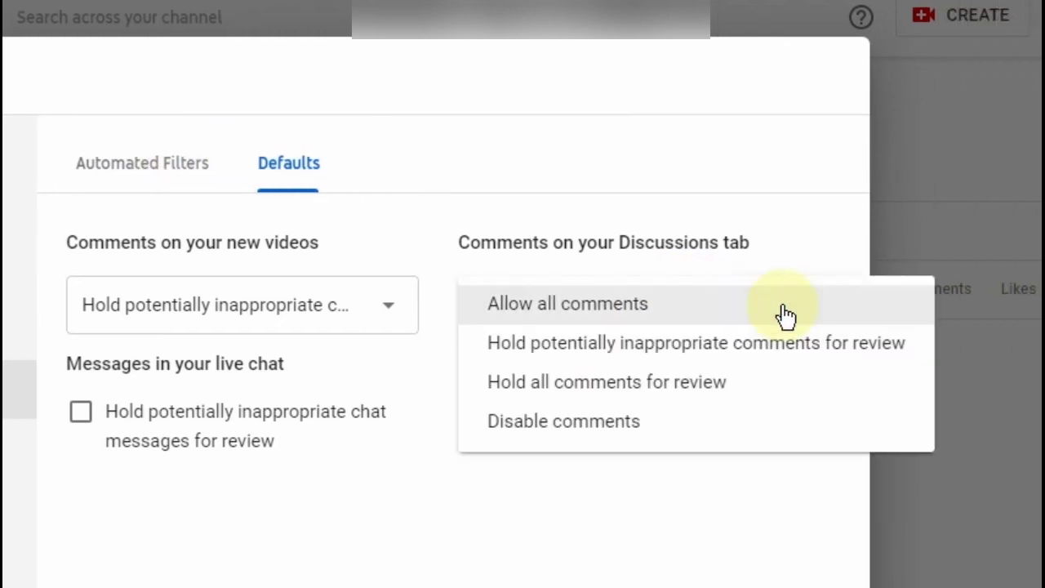
{"action": "left_click", "coordinate": [786, 316]}
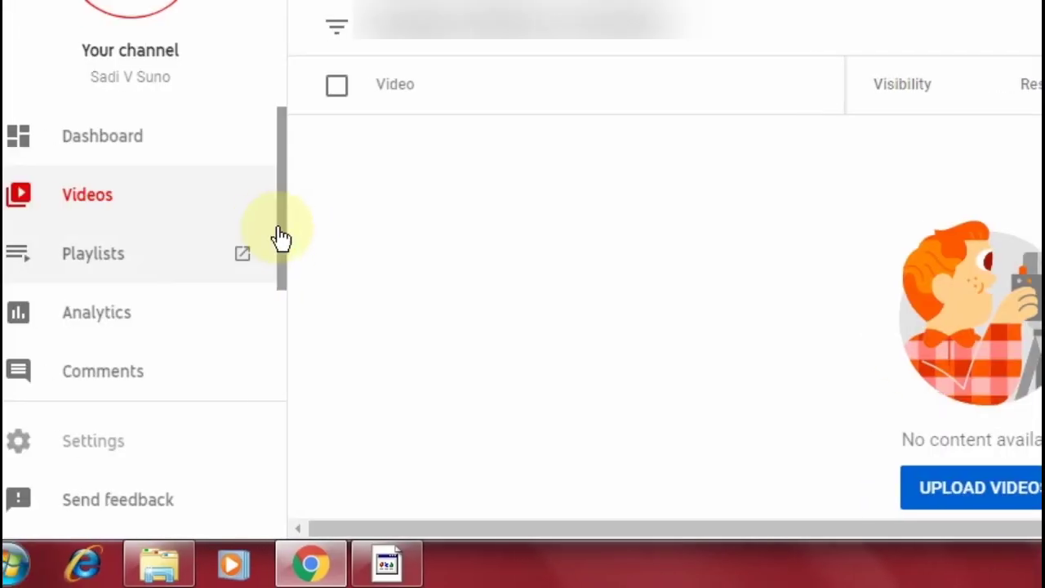
Step: Look over the Studio navigation and open the Sadi V Suno channel page from the account options
{"action": "left_click_drag", "start_coordinate": [279, 228], "coordinate": [283, 149]}
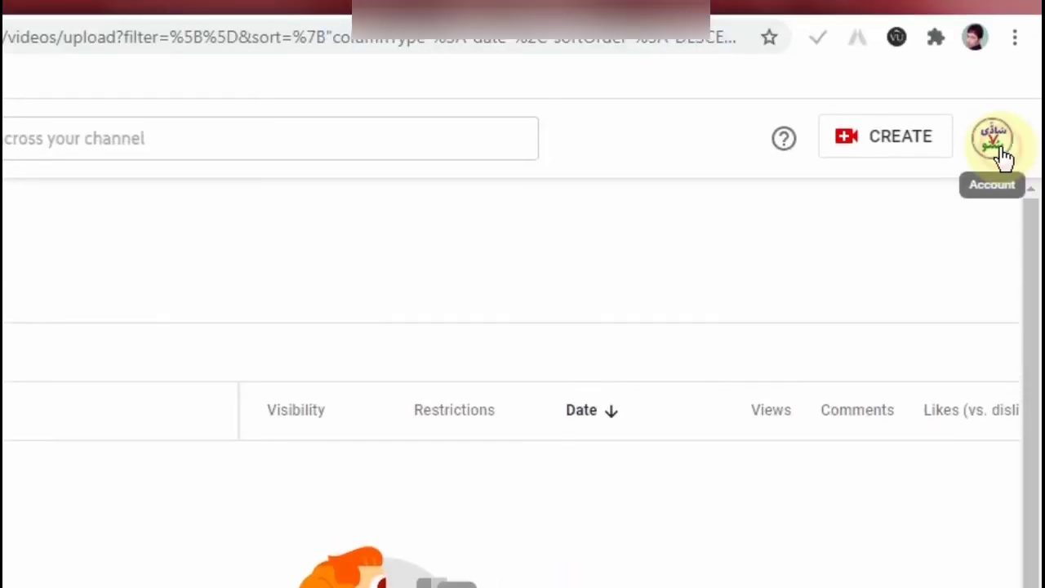
{"action": "left_click", "coordinate": [997, 147]}
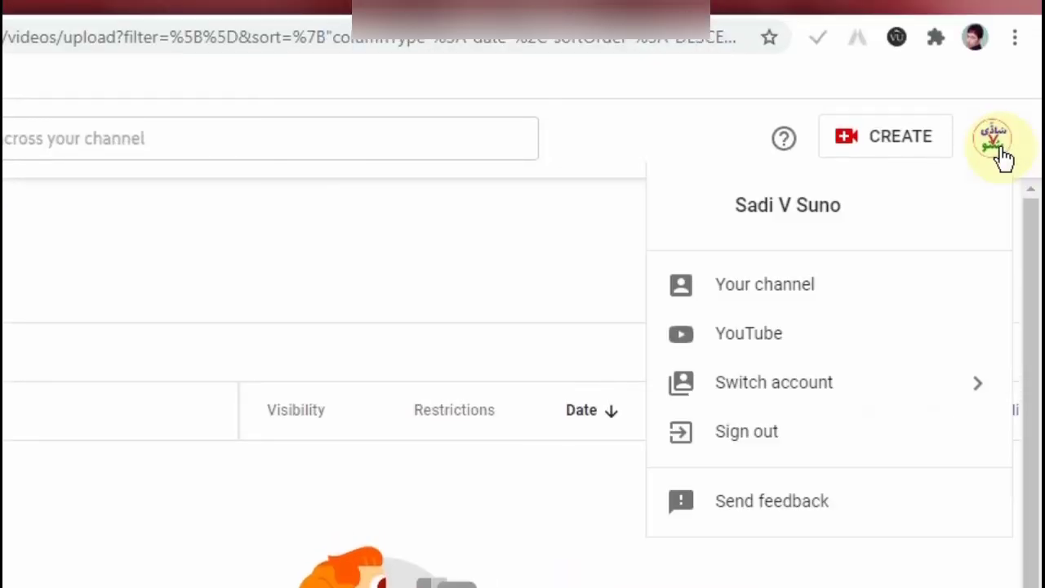
{"action": "left_click", "coordinate": [784, 294]}
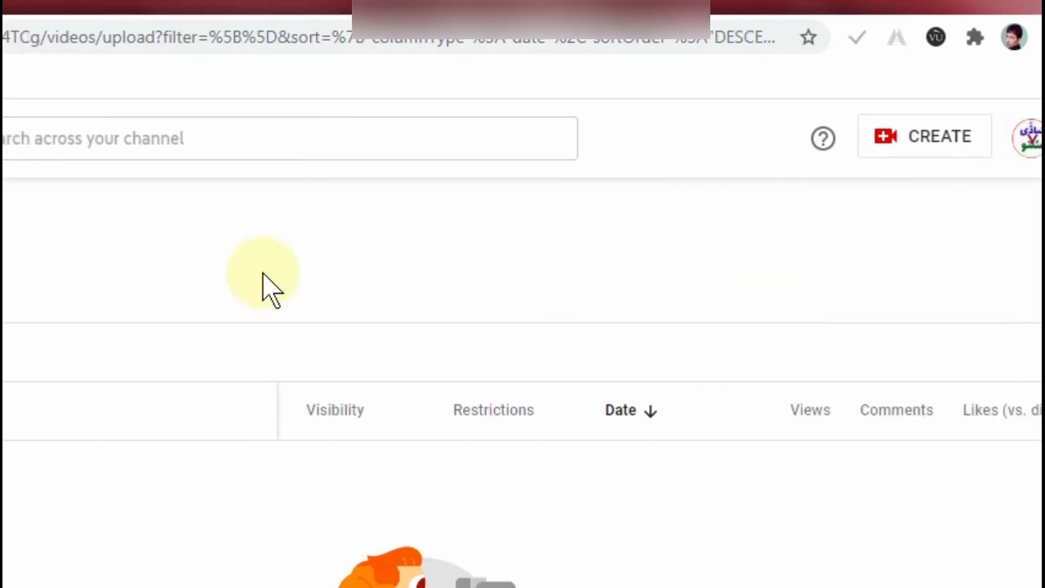